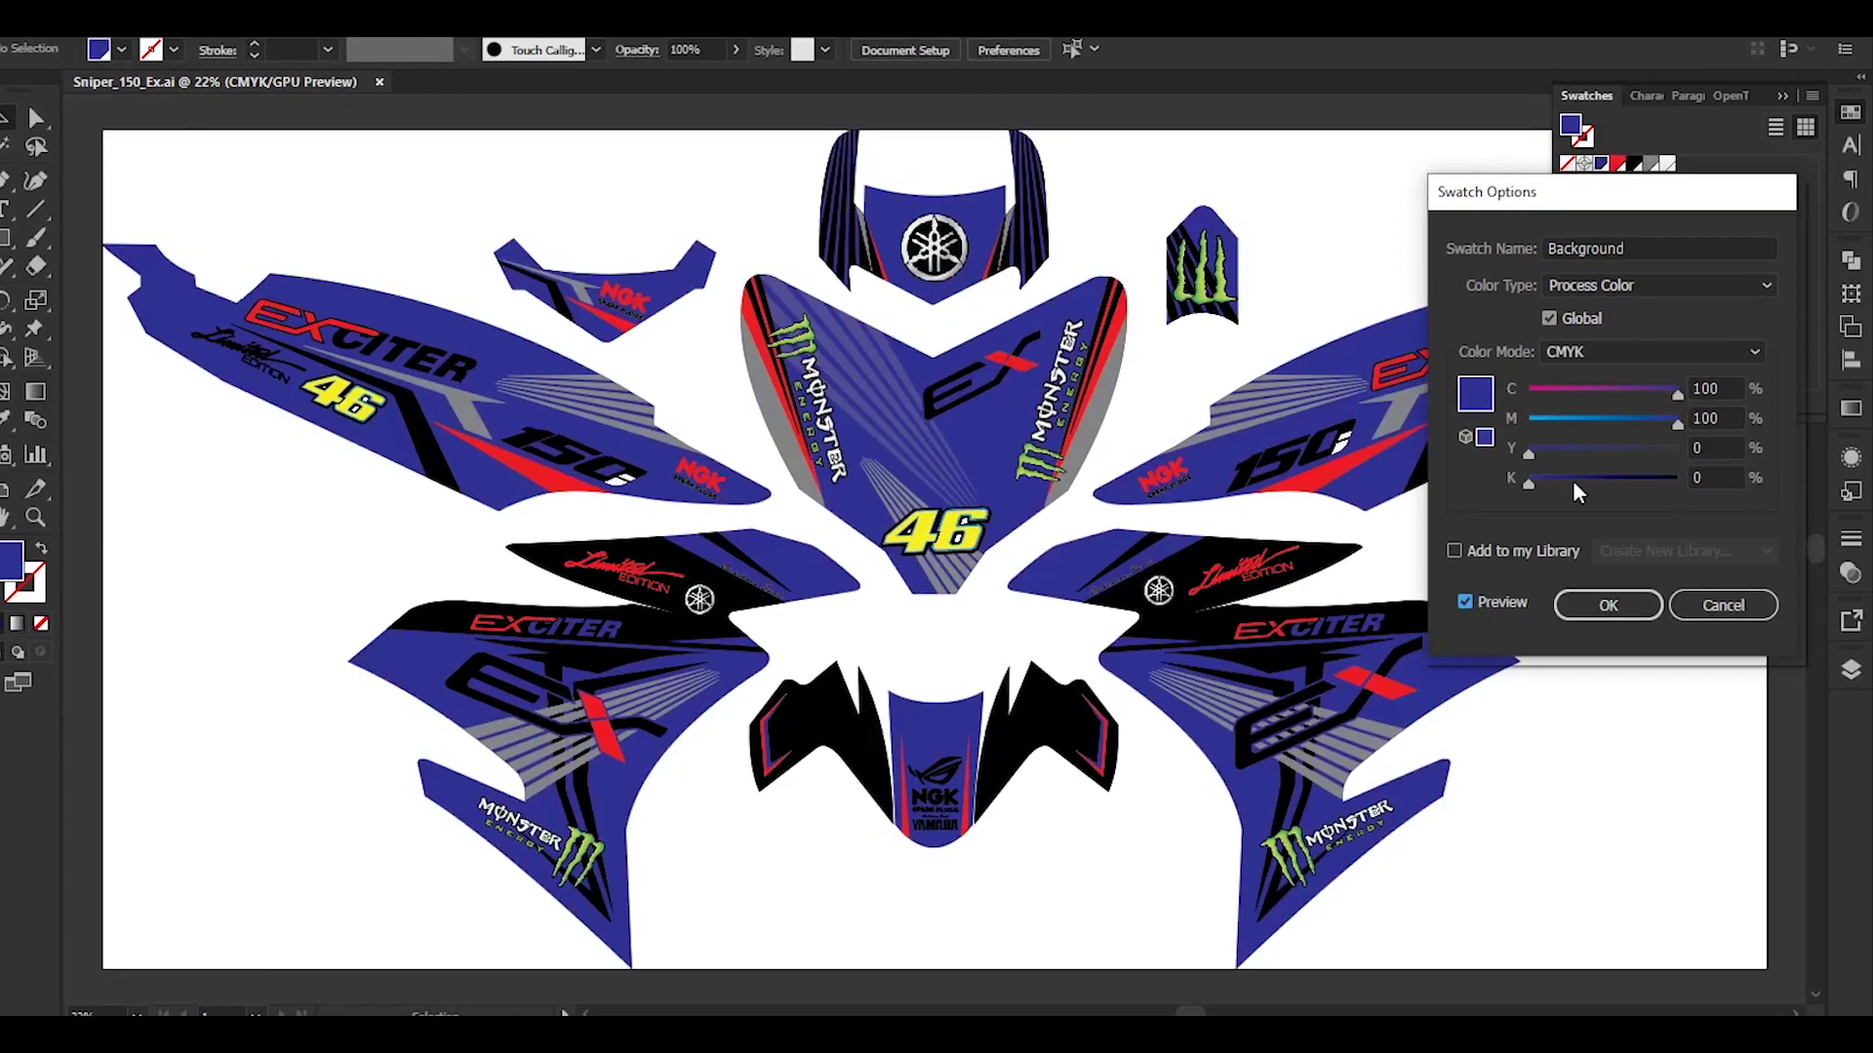
# - Set the global Background swatch's black (K) to 38% and recolor the Bukidnon Decals signature white
pyautogui.click(1580, 480)
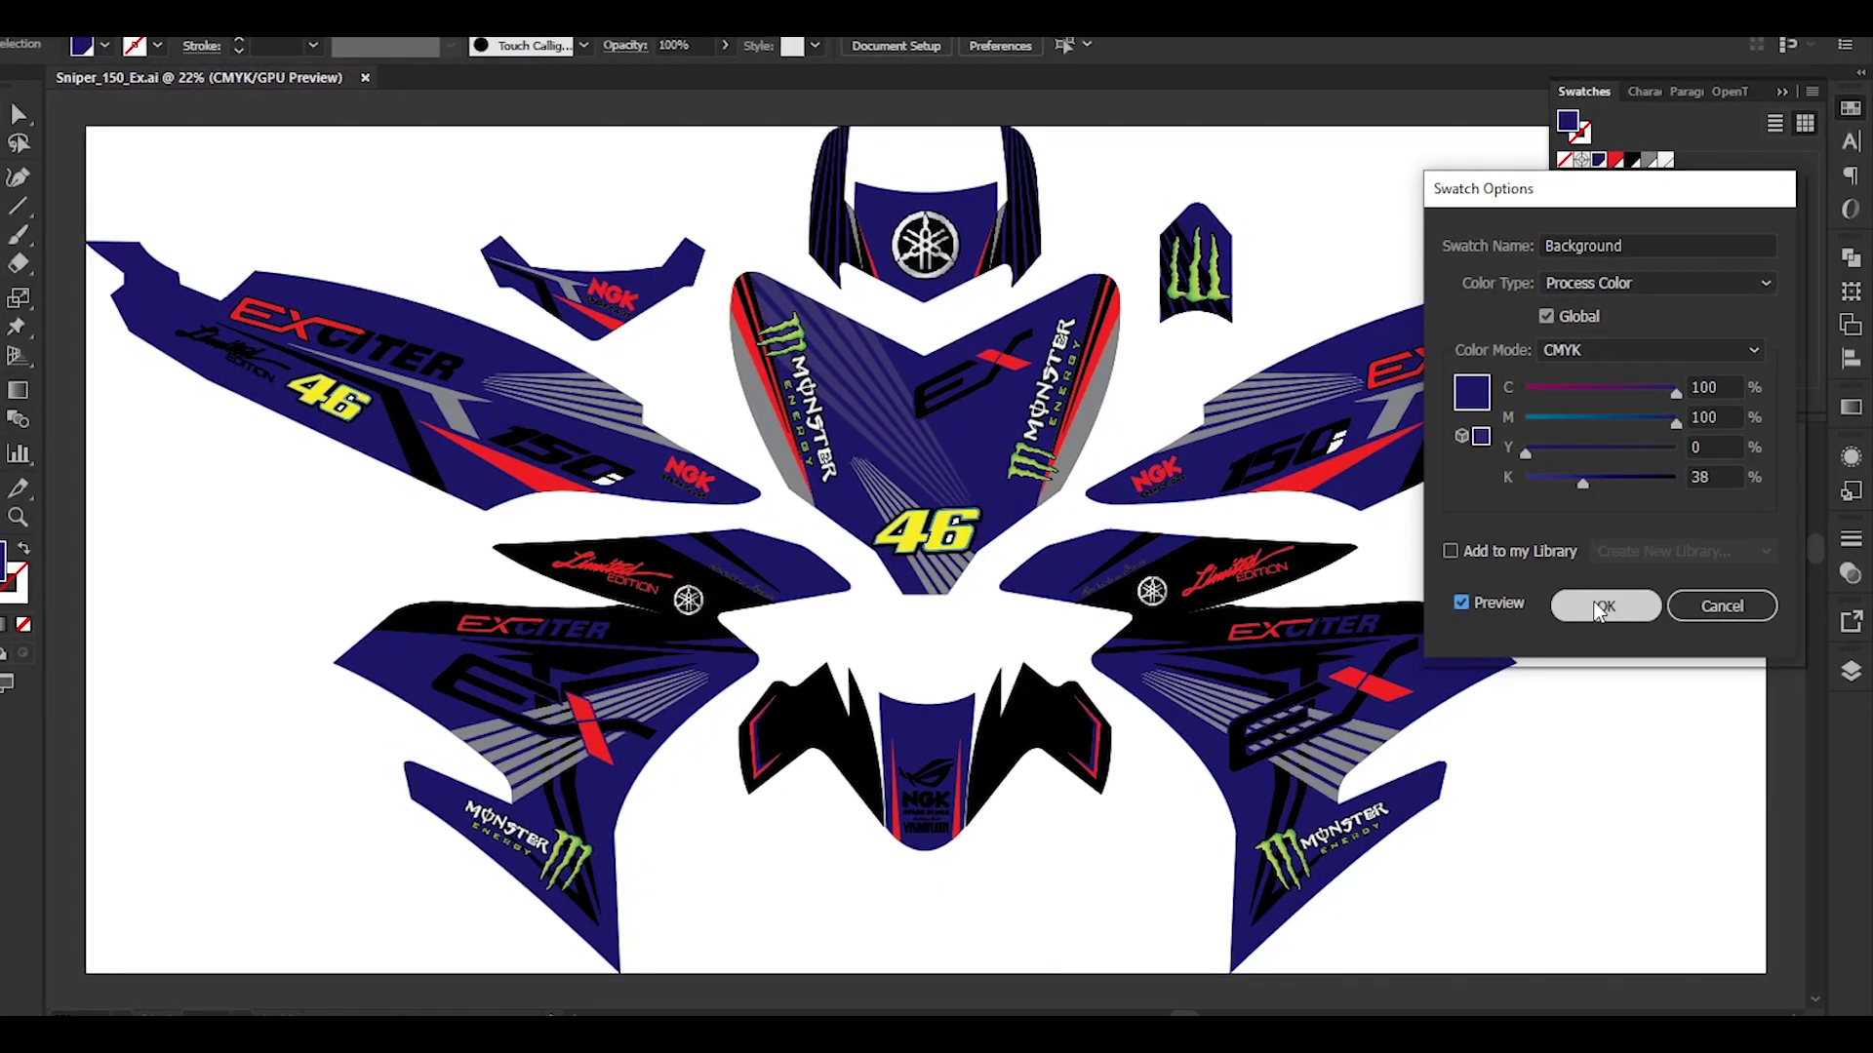
pyautogui.click(1599, 609)
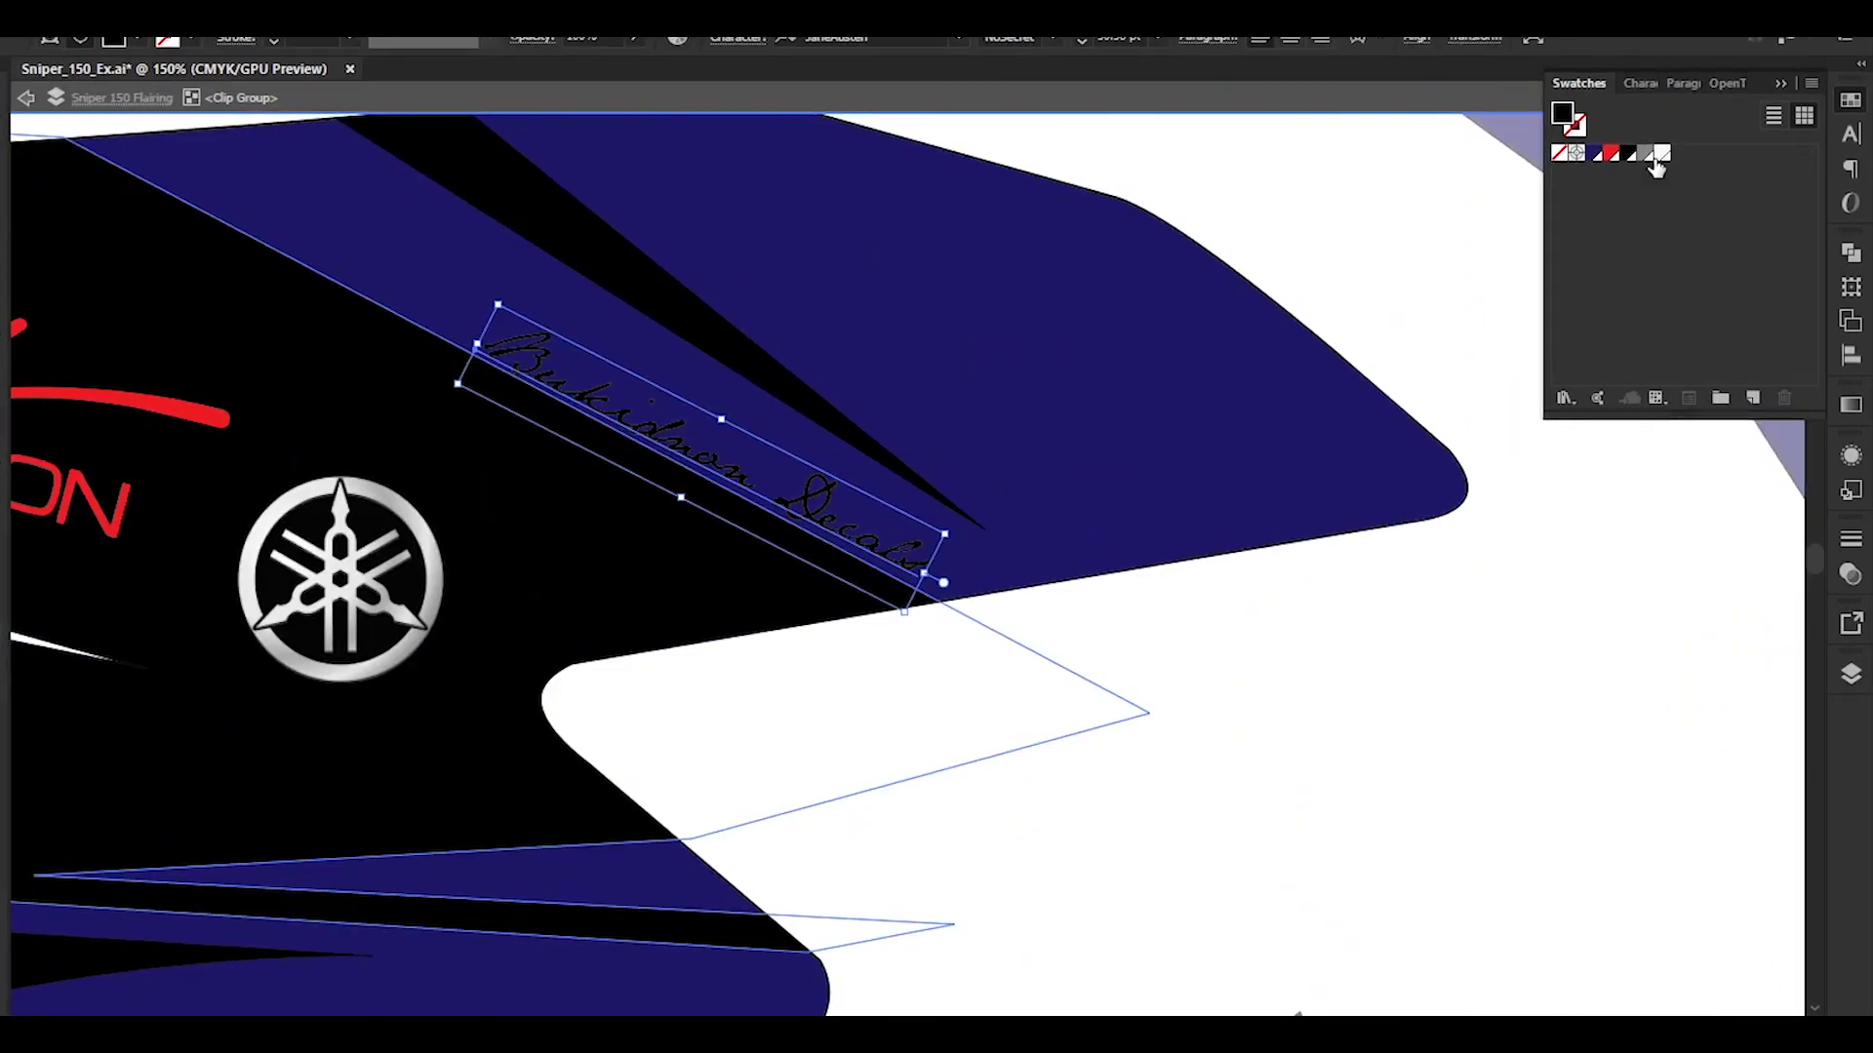
pyautogui.doubleClick(1629, 153)
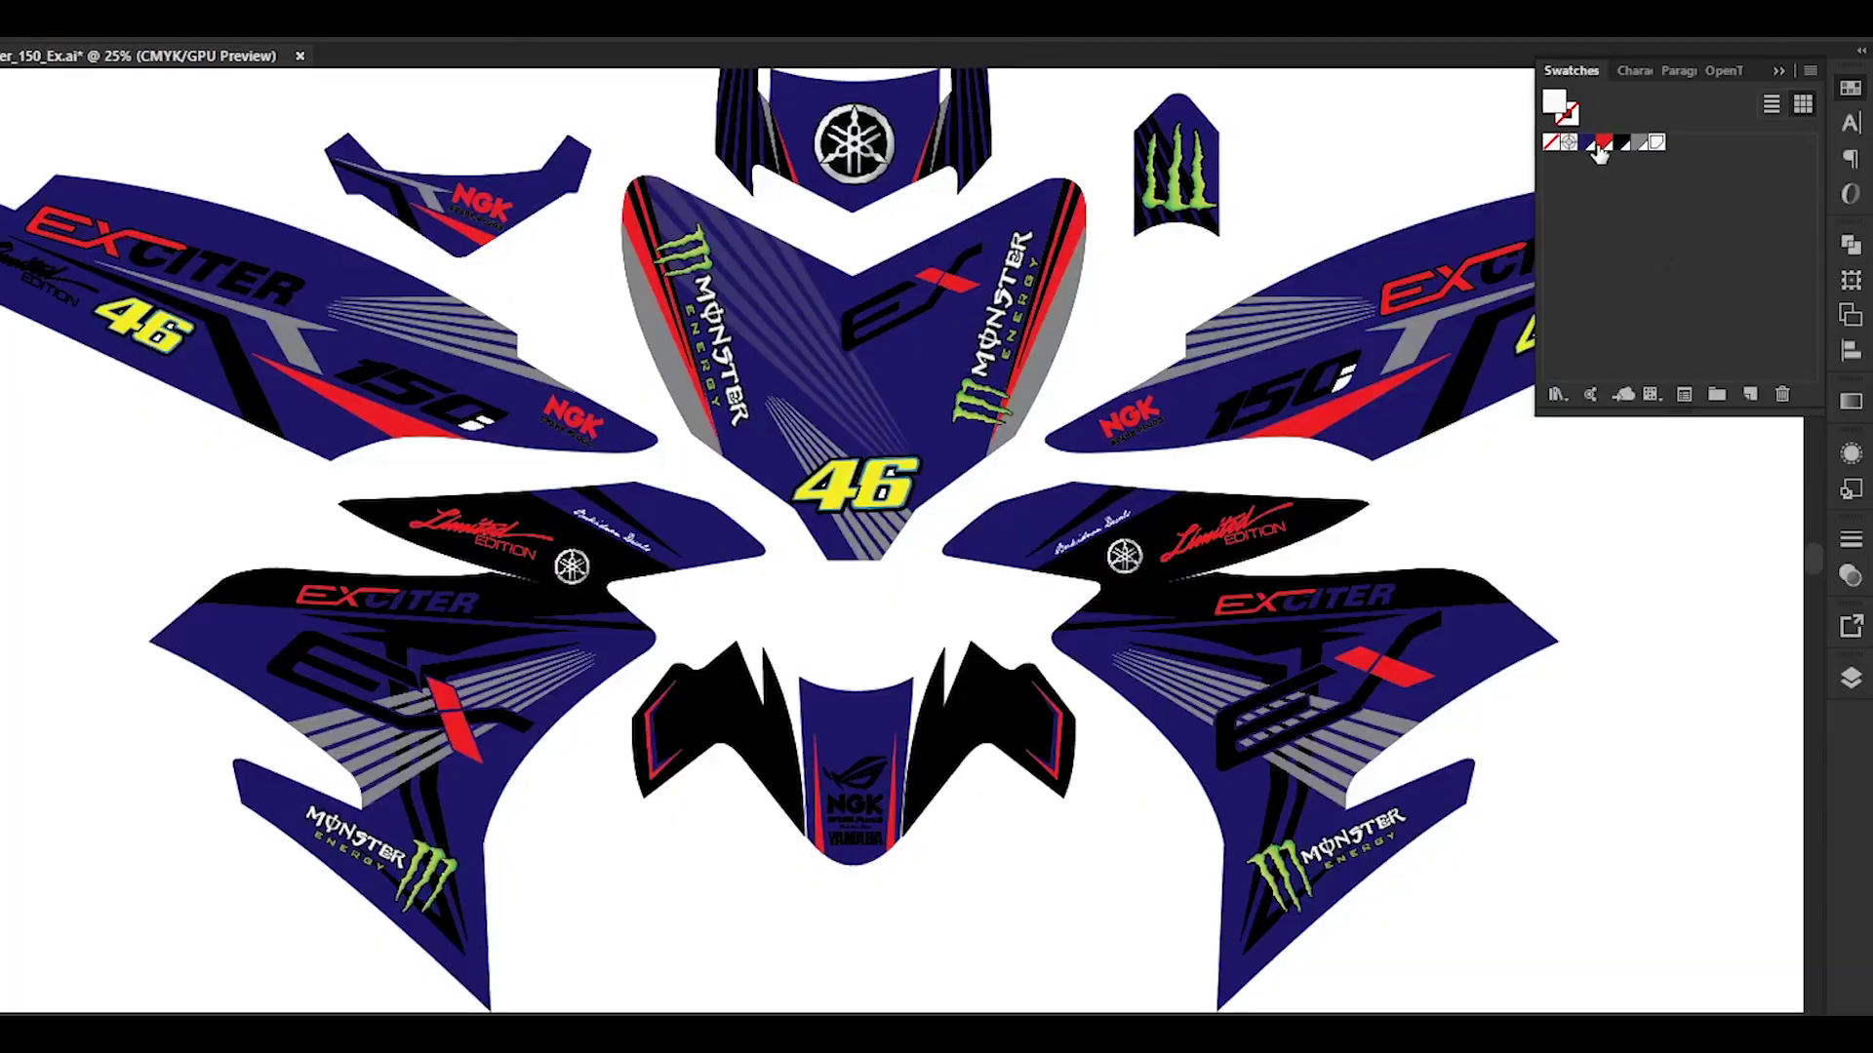
# - Change the global red swatch to bright yellow
pyautogui.doubleClick(1603, 139)
pyautogui.click(1593, 610)
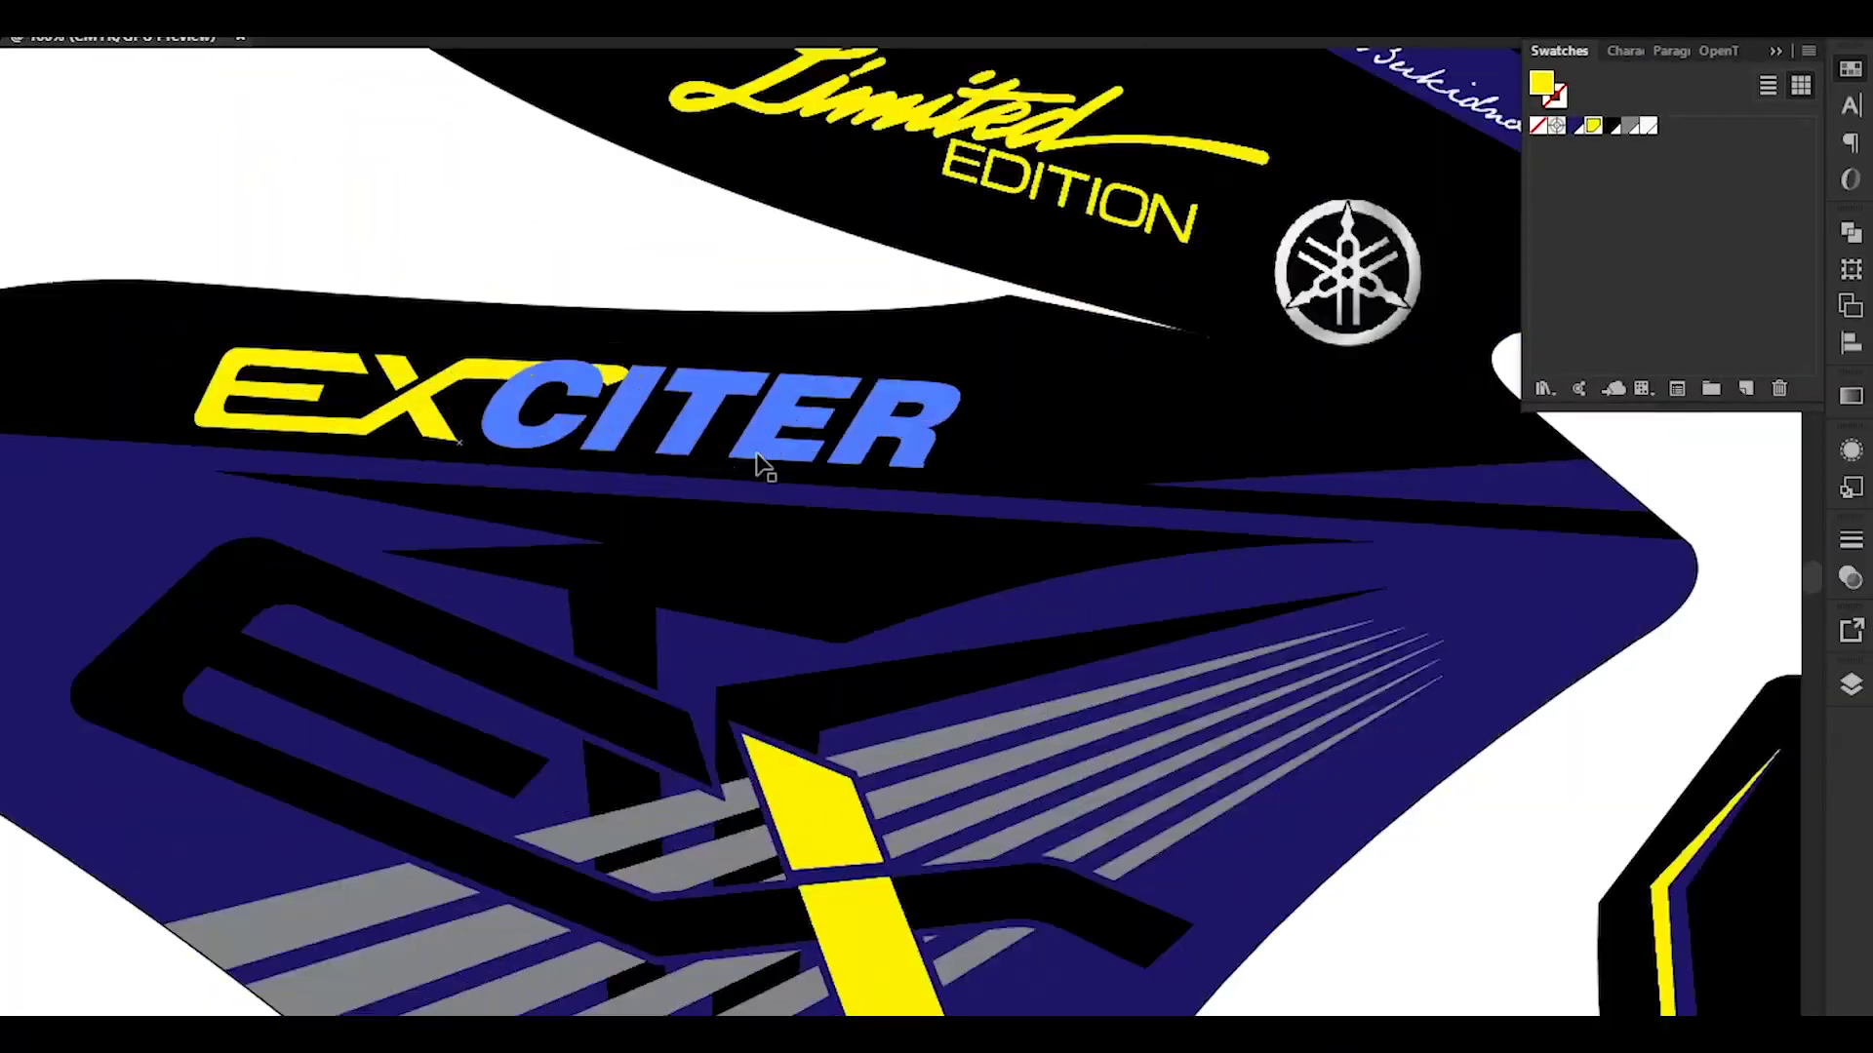
# - Replace the EXCITER lettering on the left lower side fairing with white SNIPER lettering
pyautogui.scroll(2, 752, 468)
pyautogui.click(648, 560)
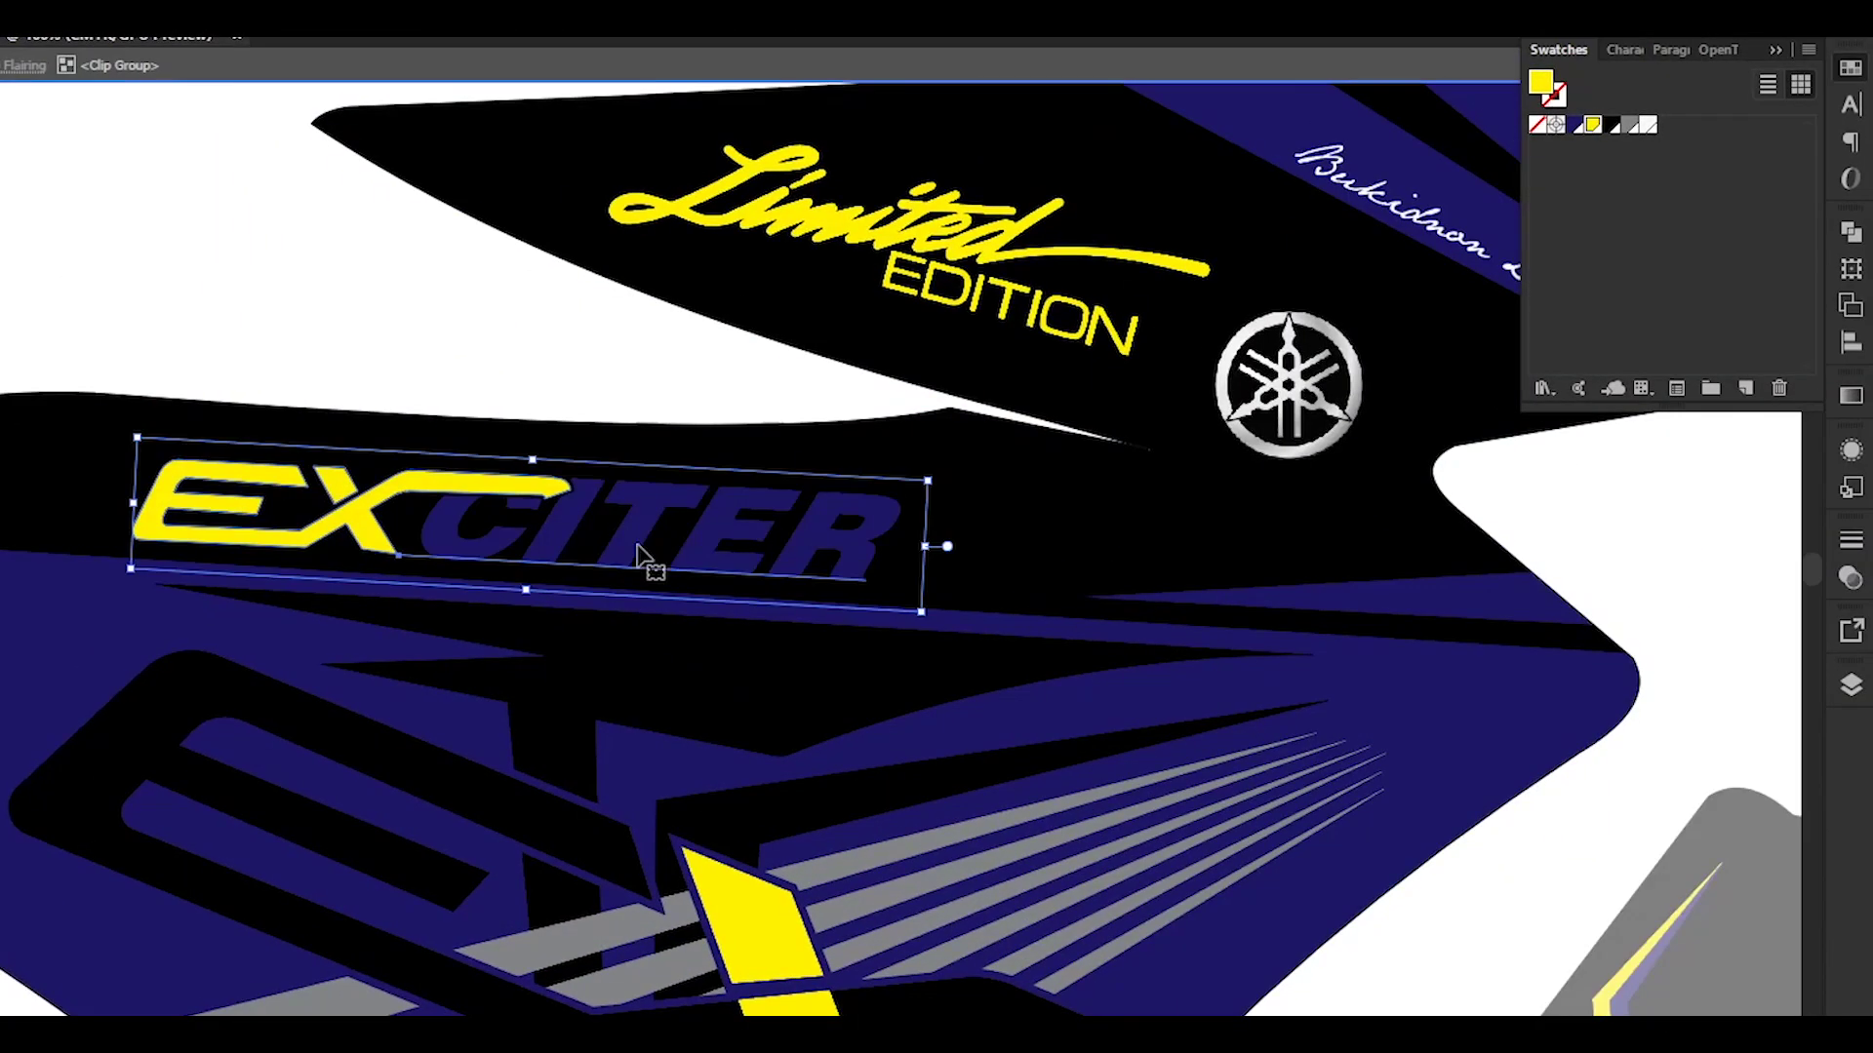
pyautogui.doubleClick(601, 558)
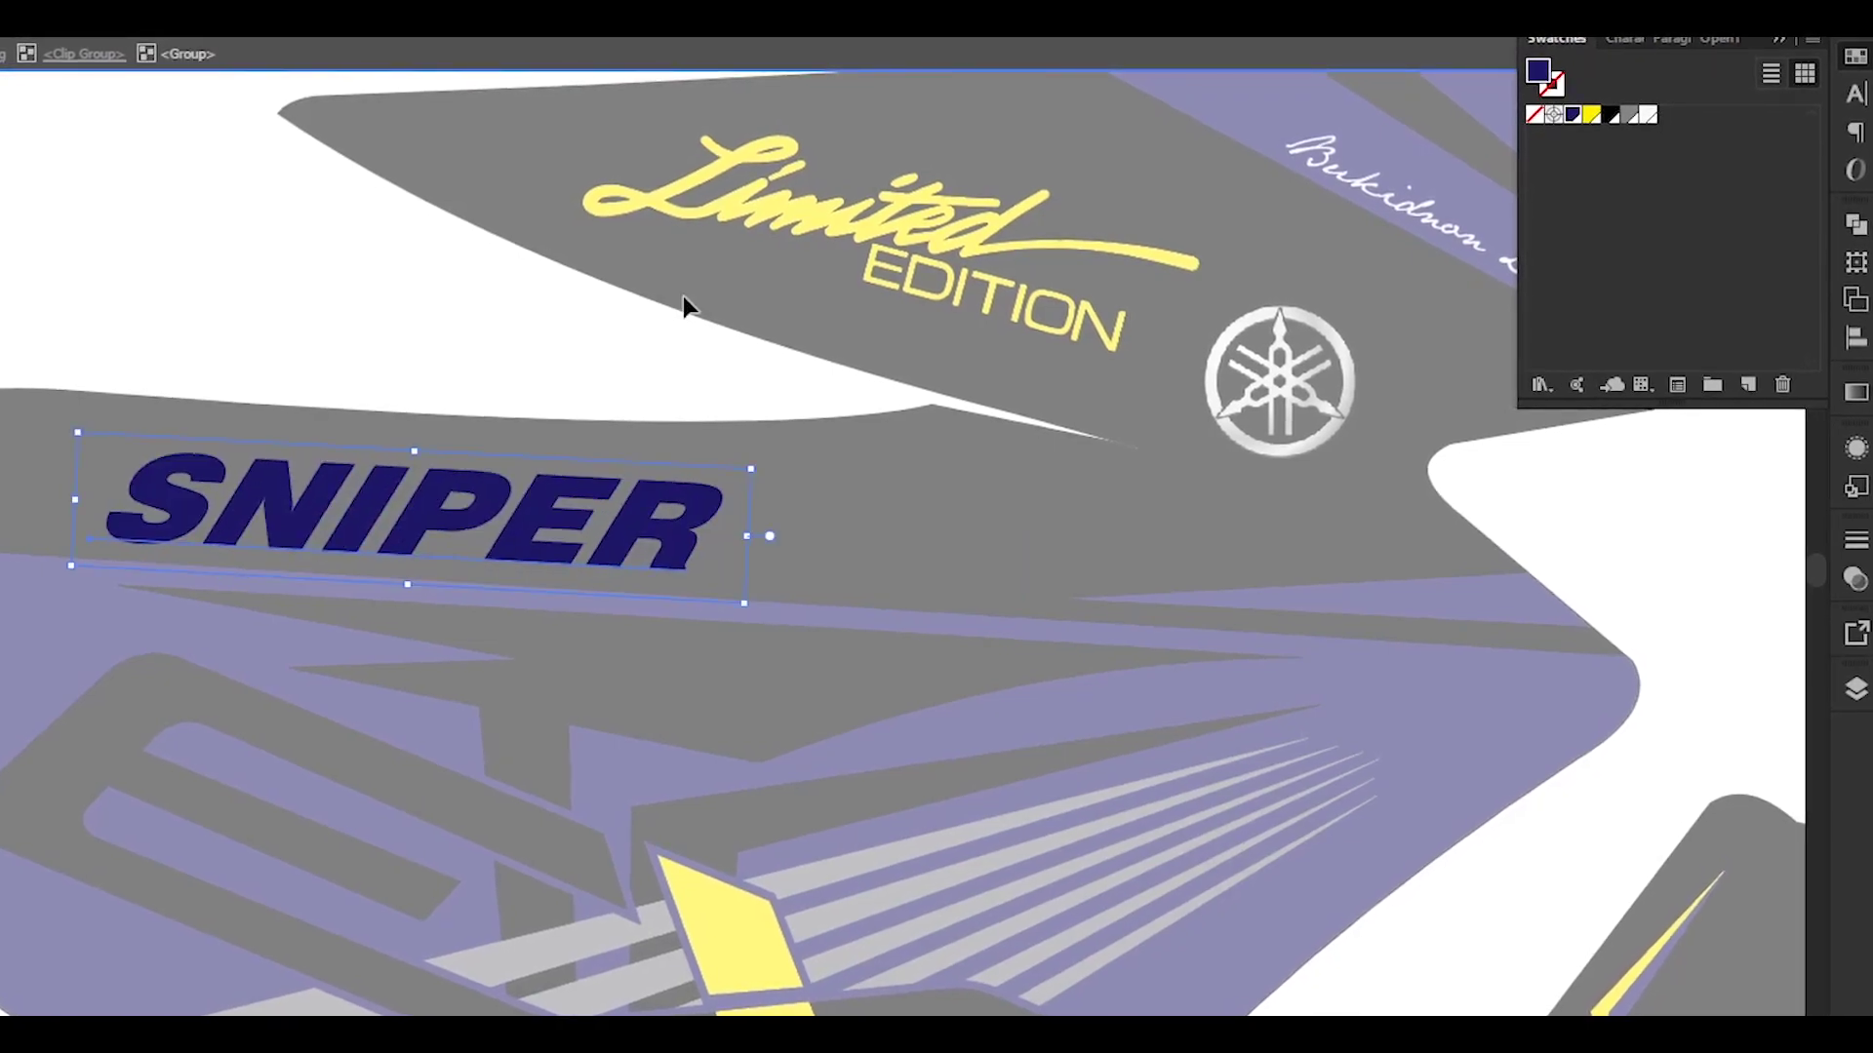
pyautogui.click(796, 1)
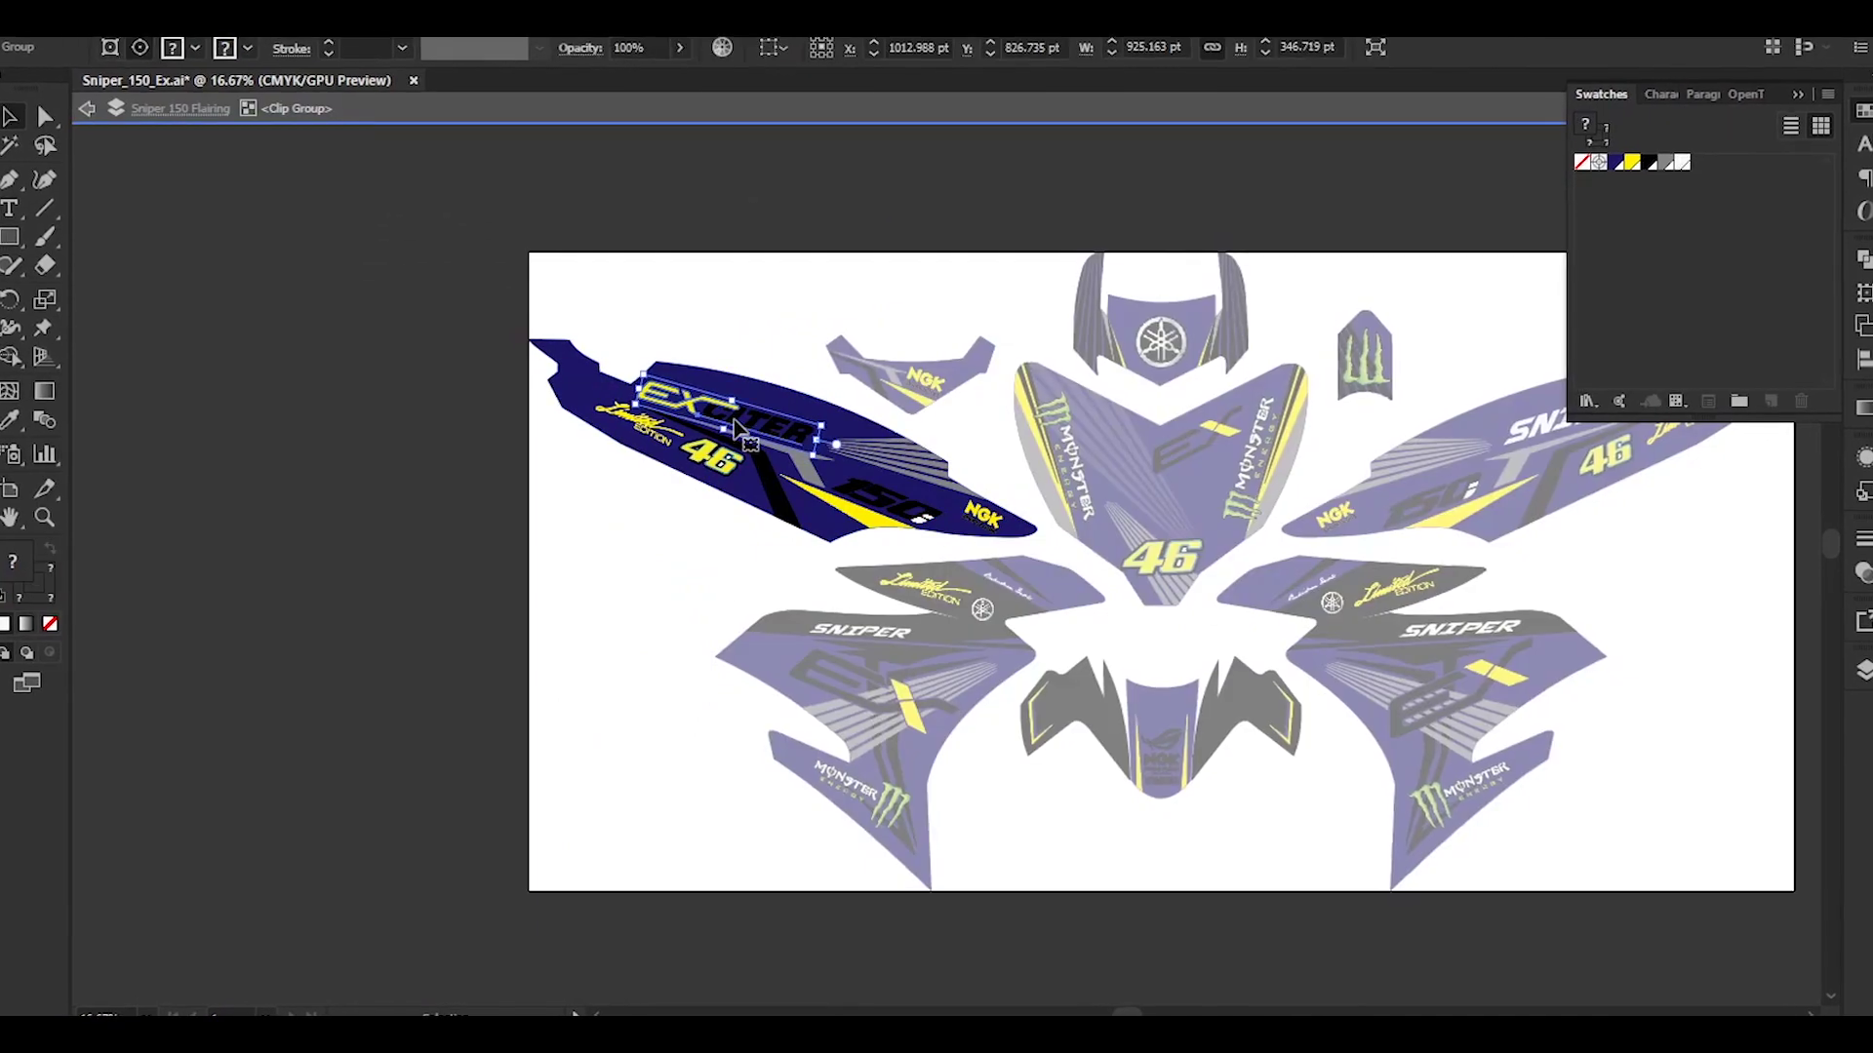
# - Replace the EXCITER lettering on the left tail panel with SNIPER and recolor the front fender's sponsor logos white
pyautogui.moveTo(667, 402); pyautogui.dragTo(656, 361)
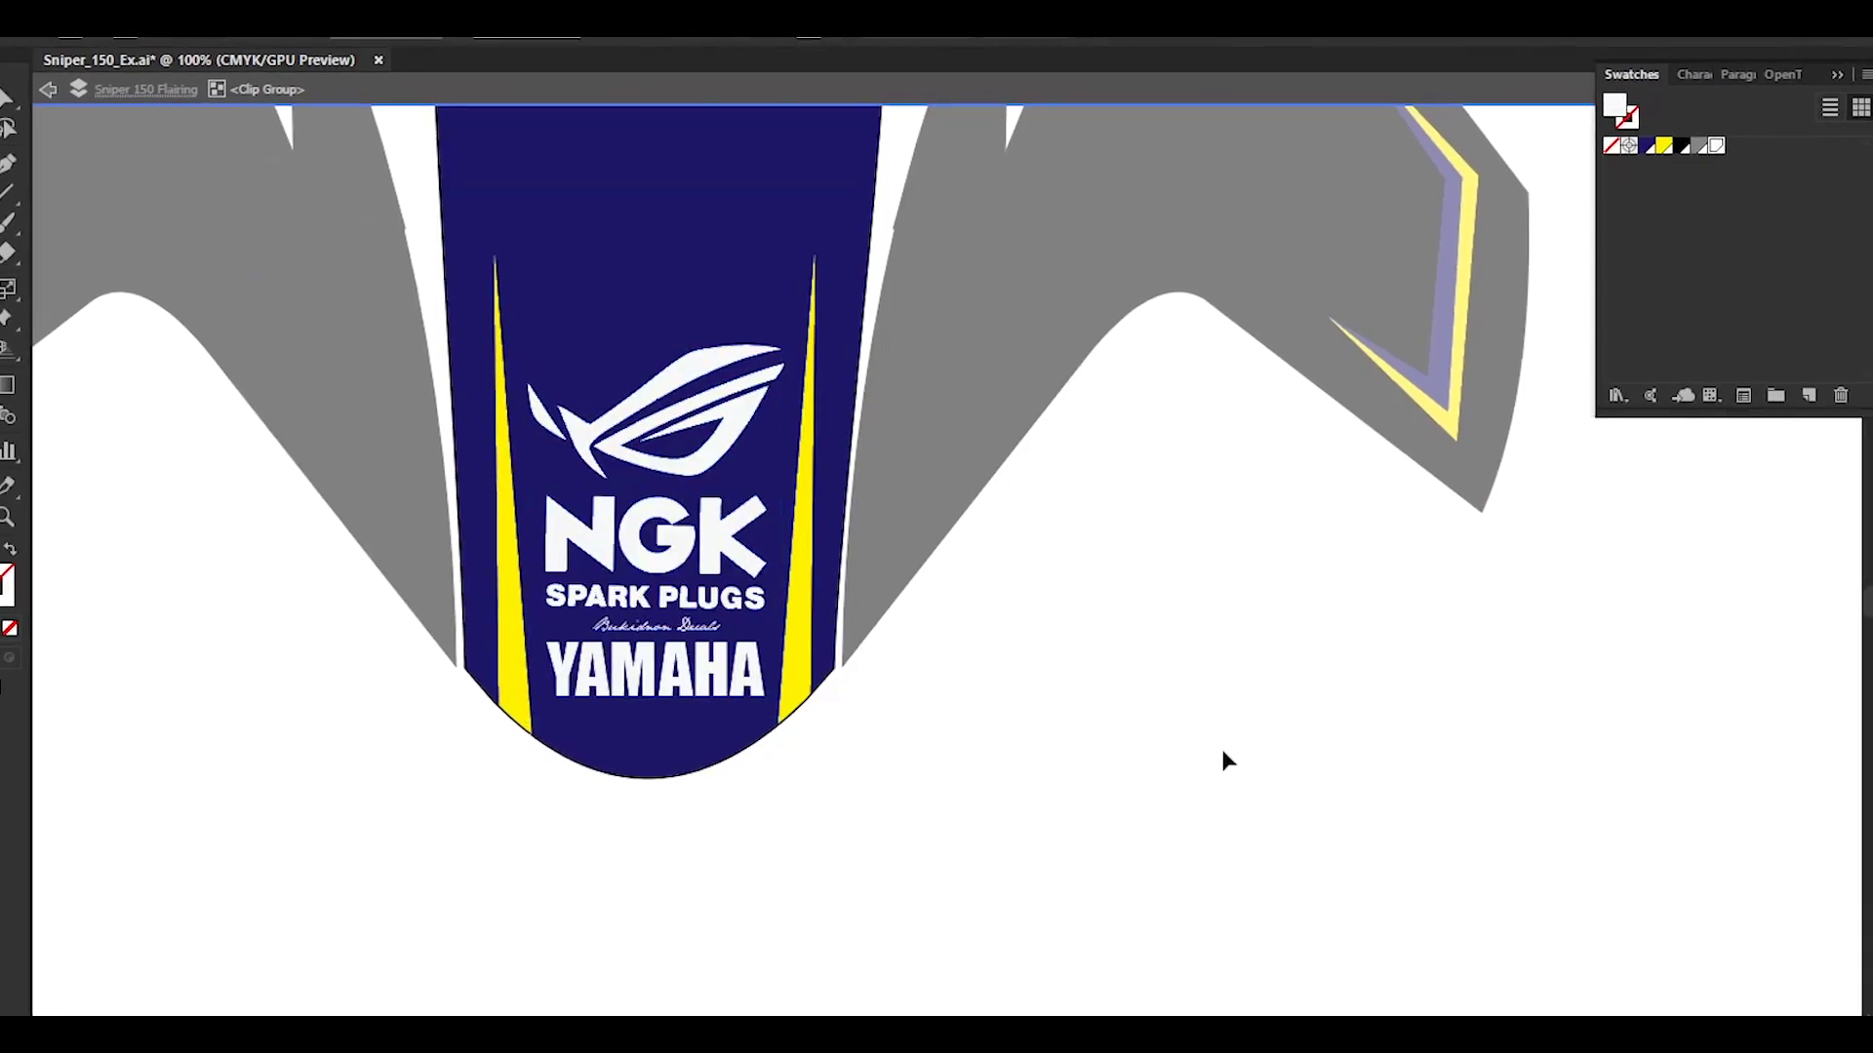
pyautogui.doubleClick(1222, 751)
pyautogui.scroll(-4, 995, 726)
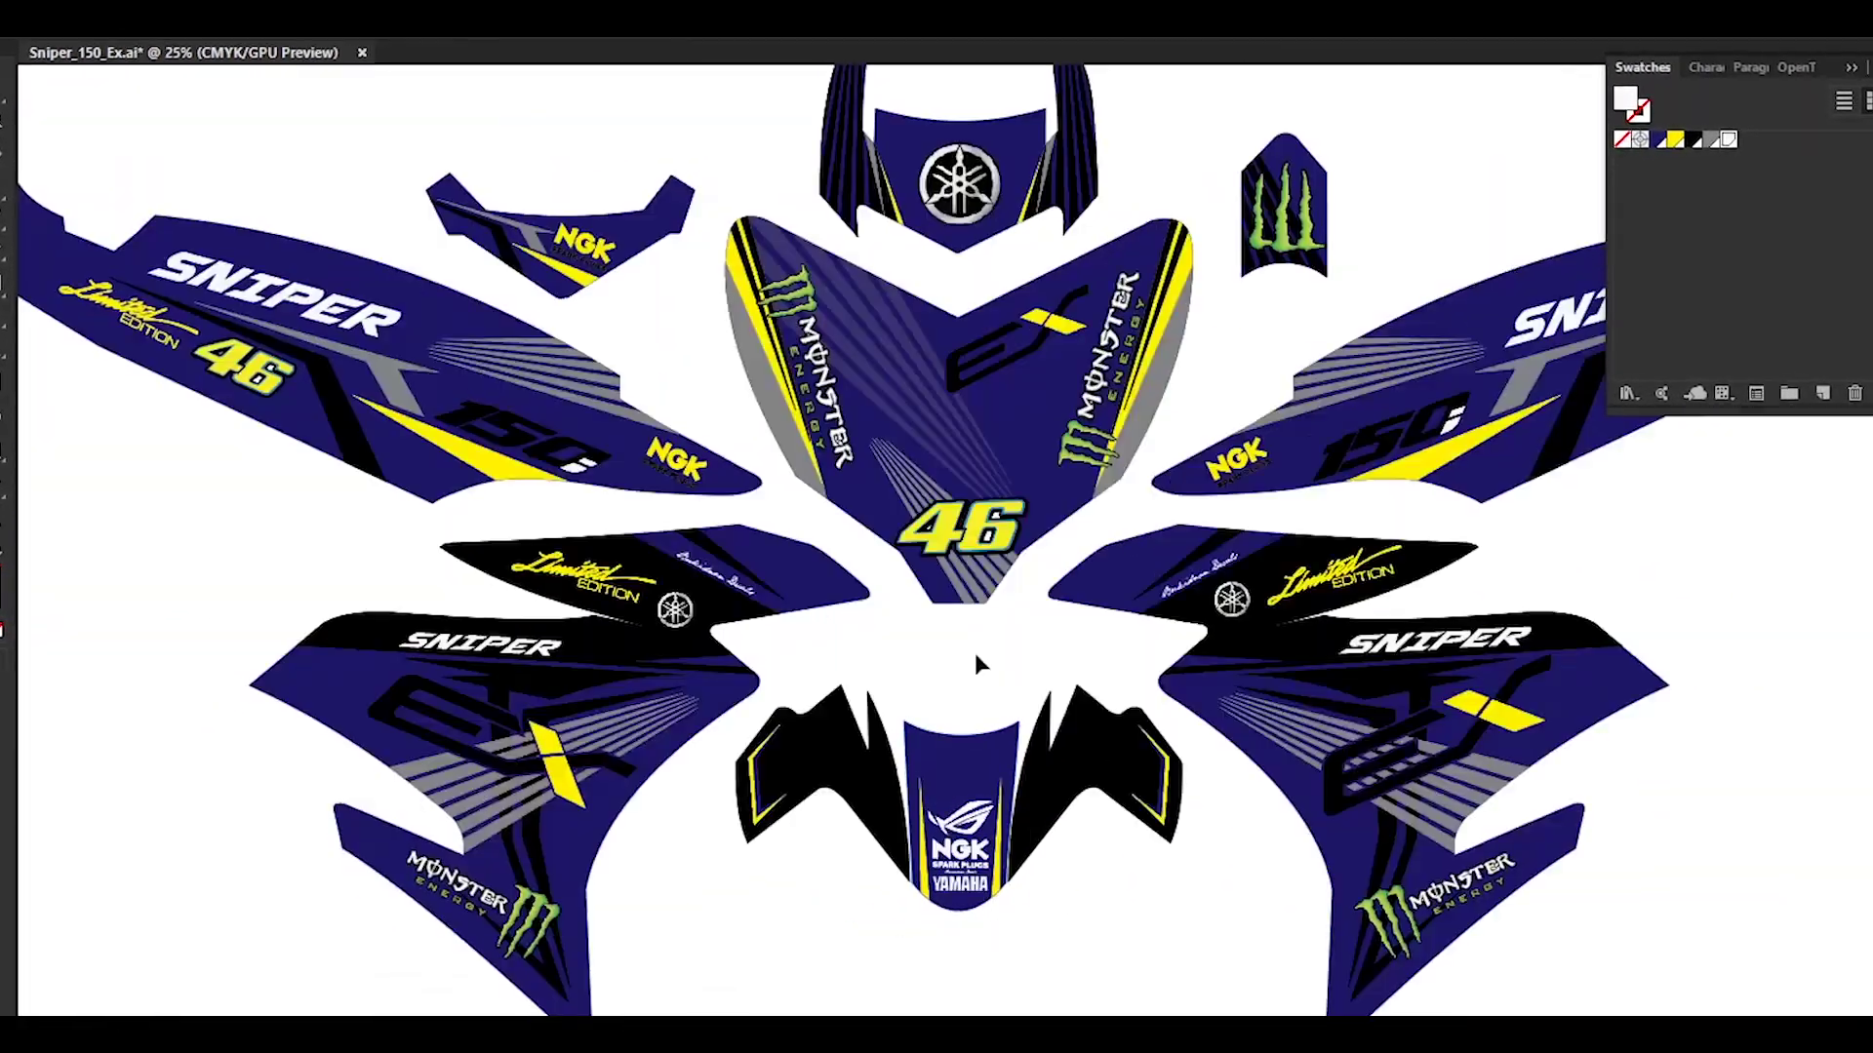
# - Remove the EX logo from the left lower side fairing and save the document as Sniper_150_Ex_Blue.ai
pyautogui.doubleClick(553, 753)
pyautogui.scroll(1, 553, 753)
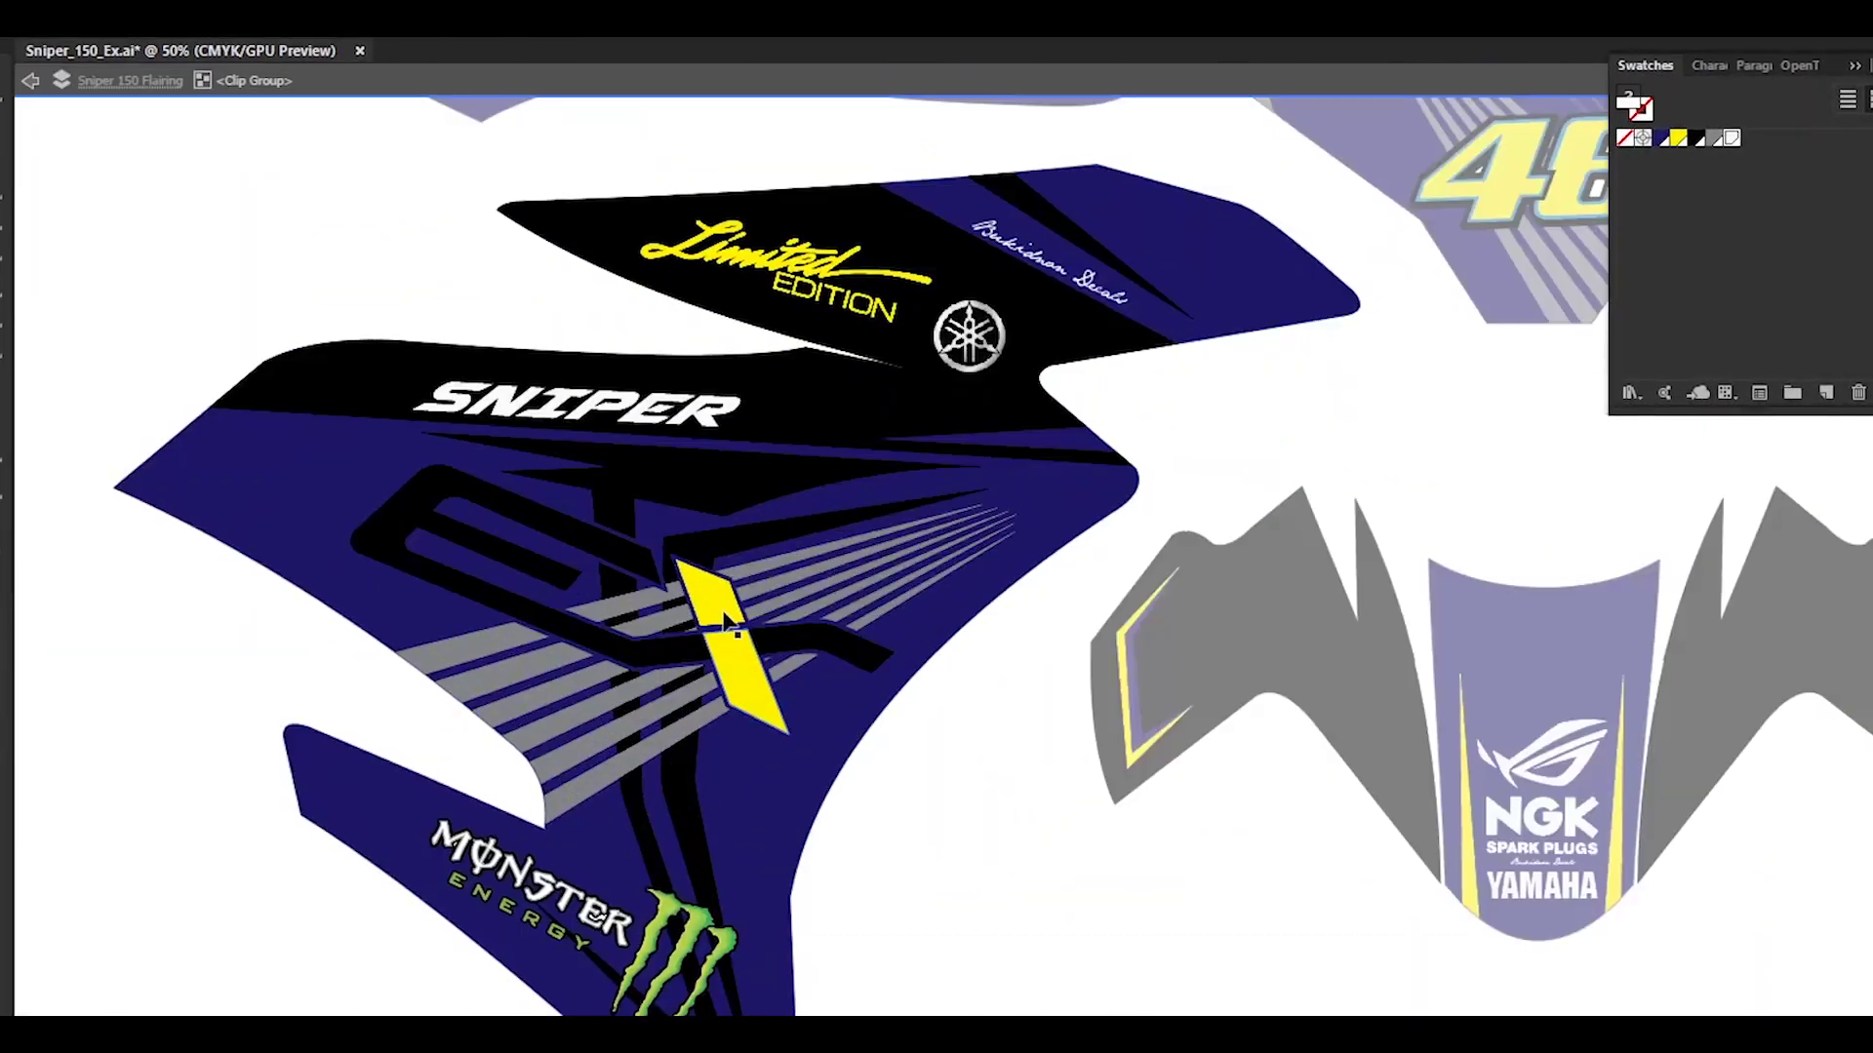
pyautogui.hotkey('ctrl', 'shift', 's')
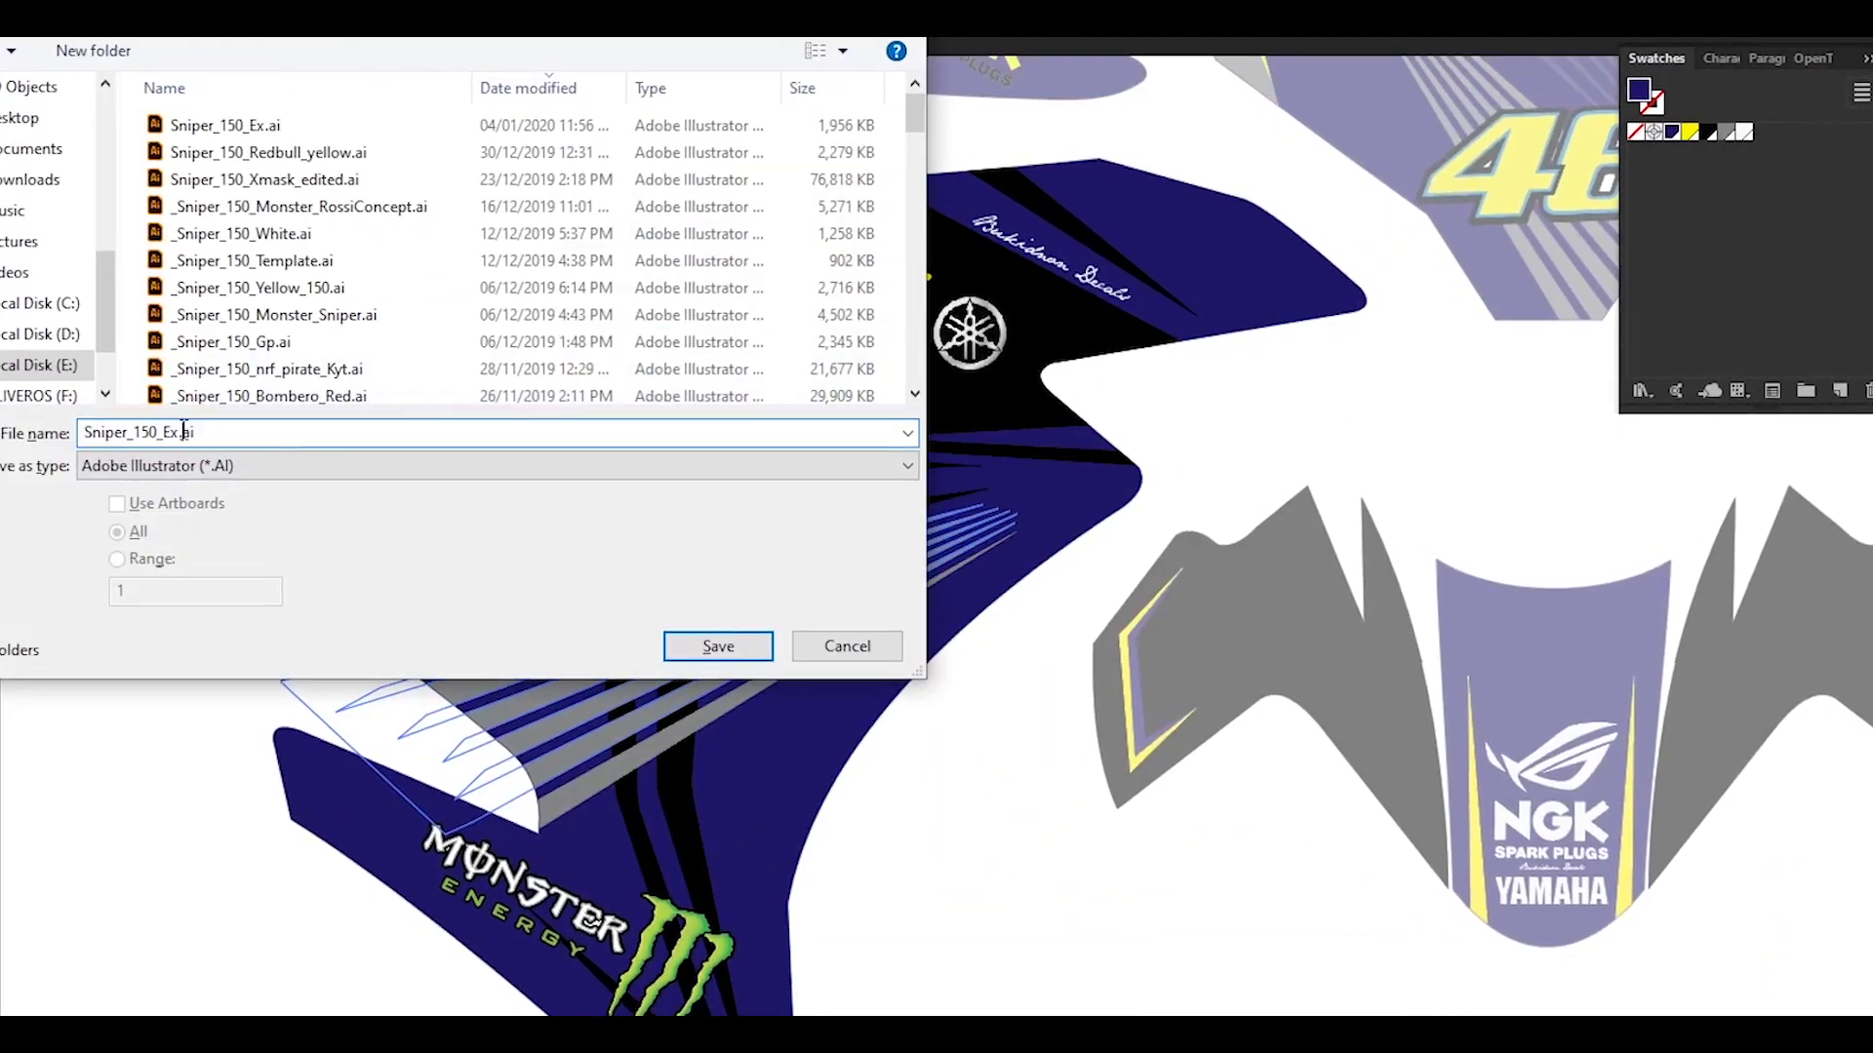
pyautogui.press('Escape')
pyautogui.scroll(-3, 1039, 893)
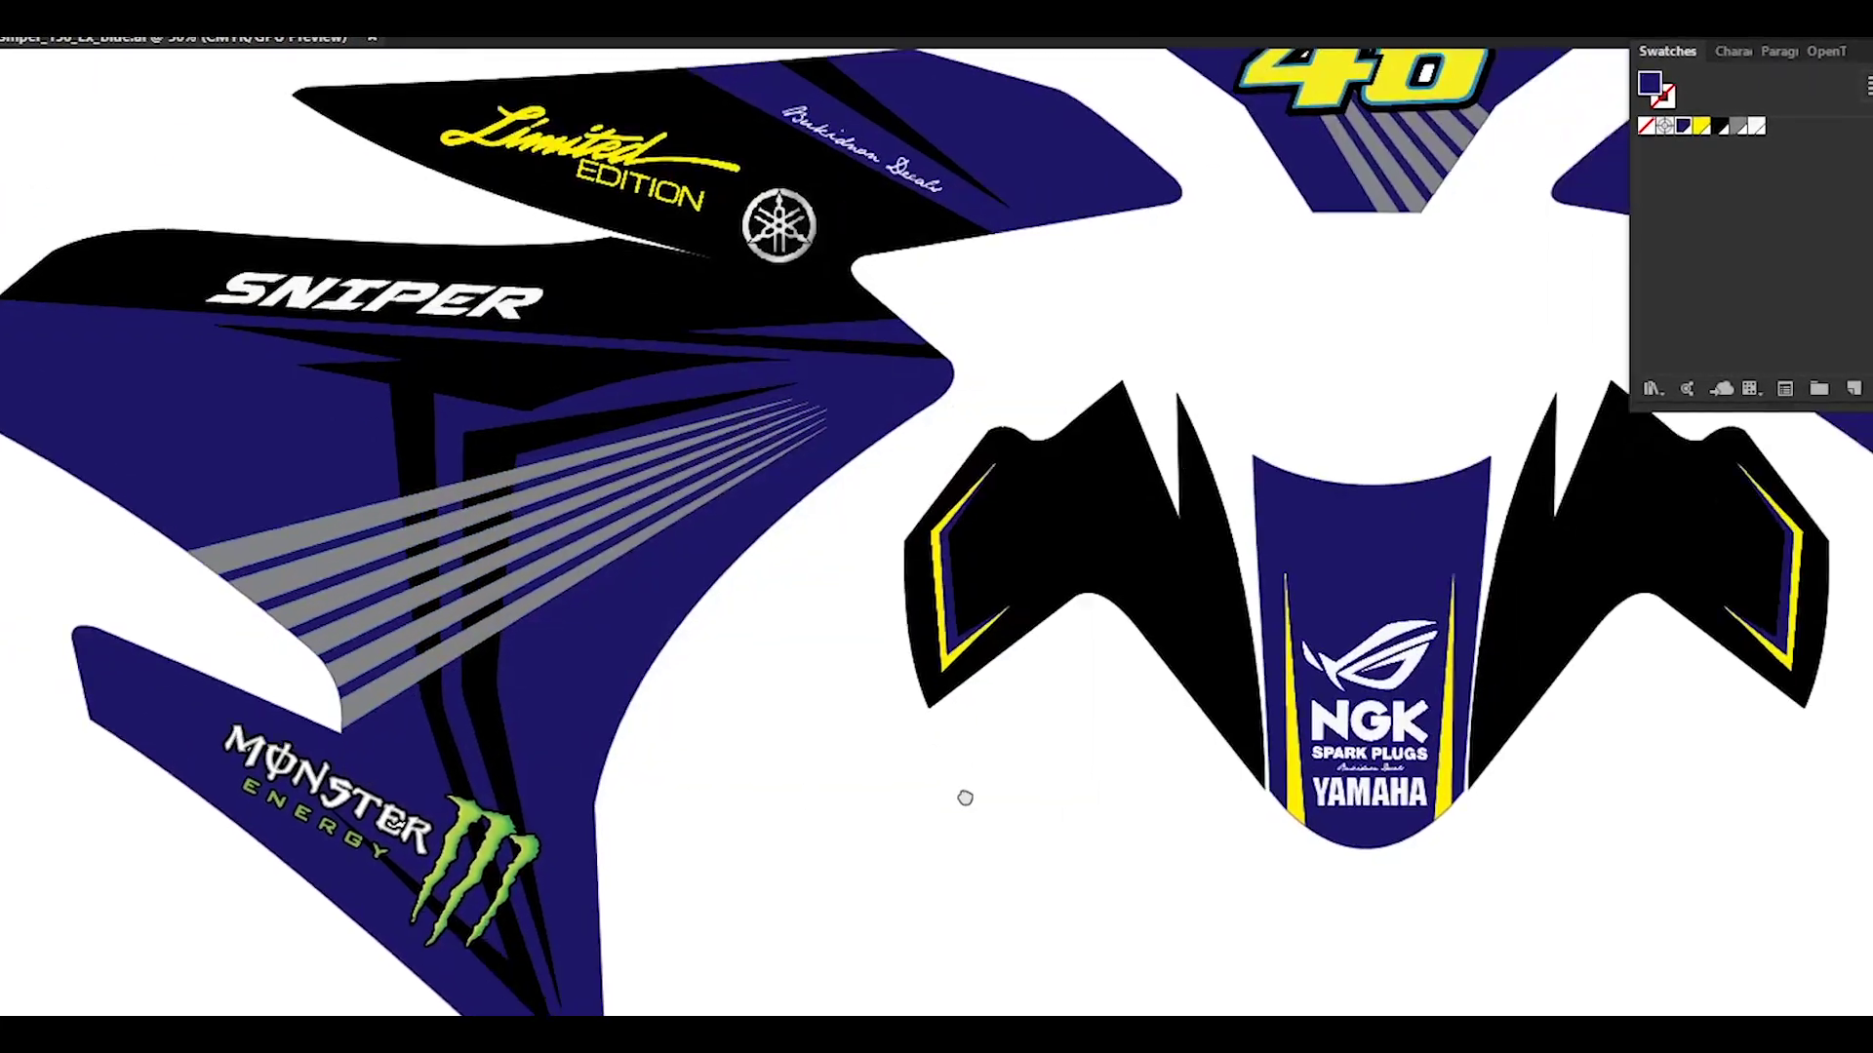
# - Delete the large EX logo from the right lower side fairing
pyautogui.doubleClick(1278, 634)
pyautogui.click(1350, 594)
pyautogui.press('Delete')
pyautogui.doubleClick(907, 865)
pyautogui.moveTo(907, 865); pyautogui.dragTo(977, 869)
pyautogui.moveTo(415, 542); pyautogui.dragTo(561, 715)
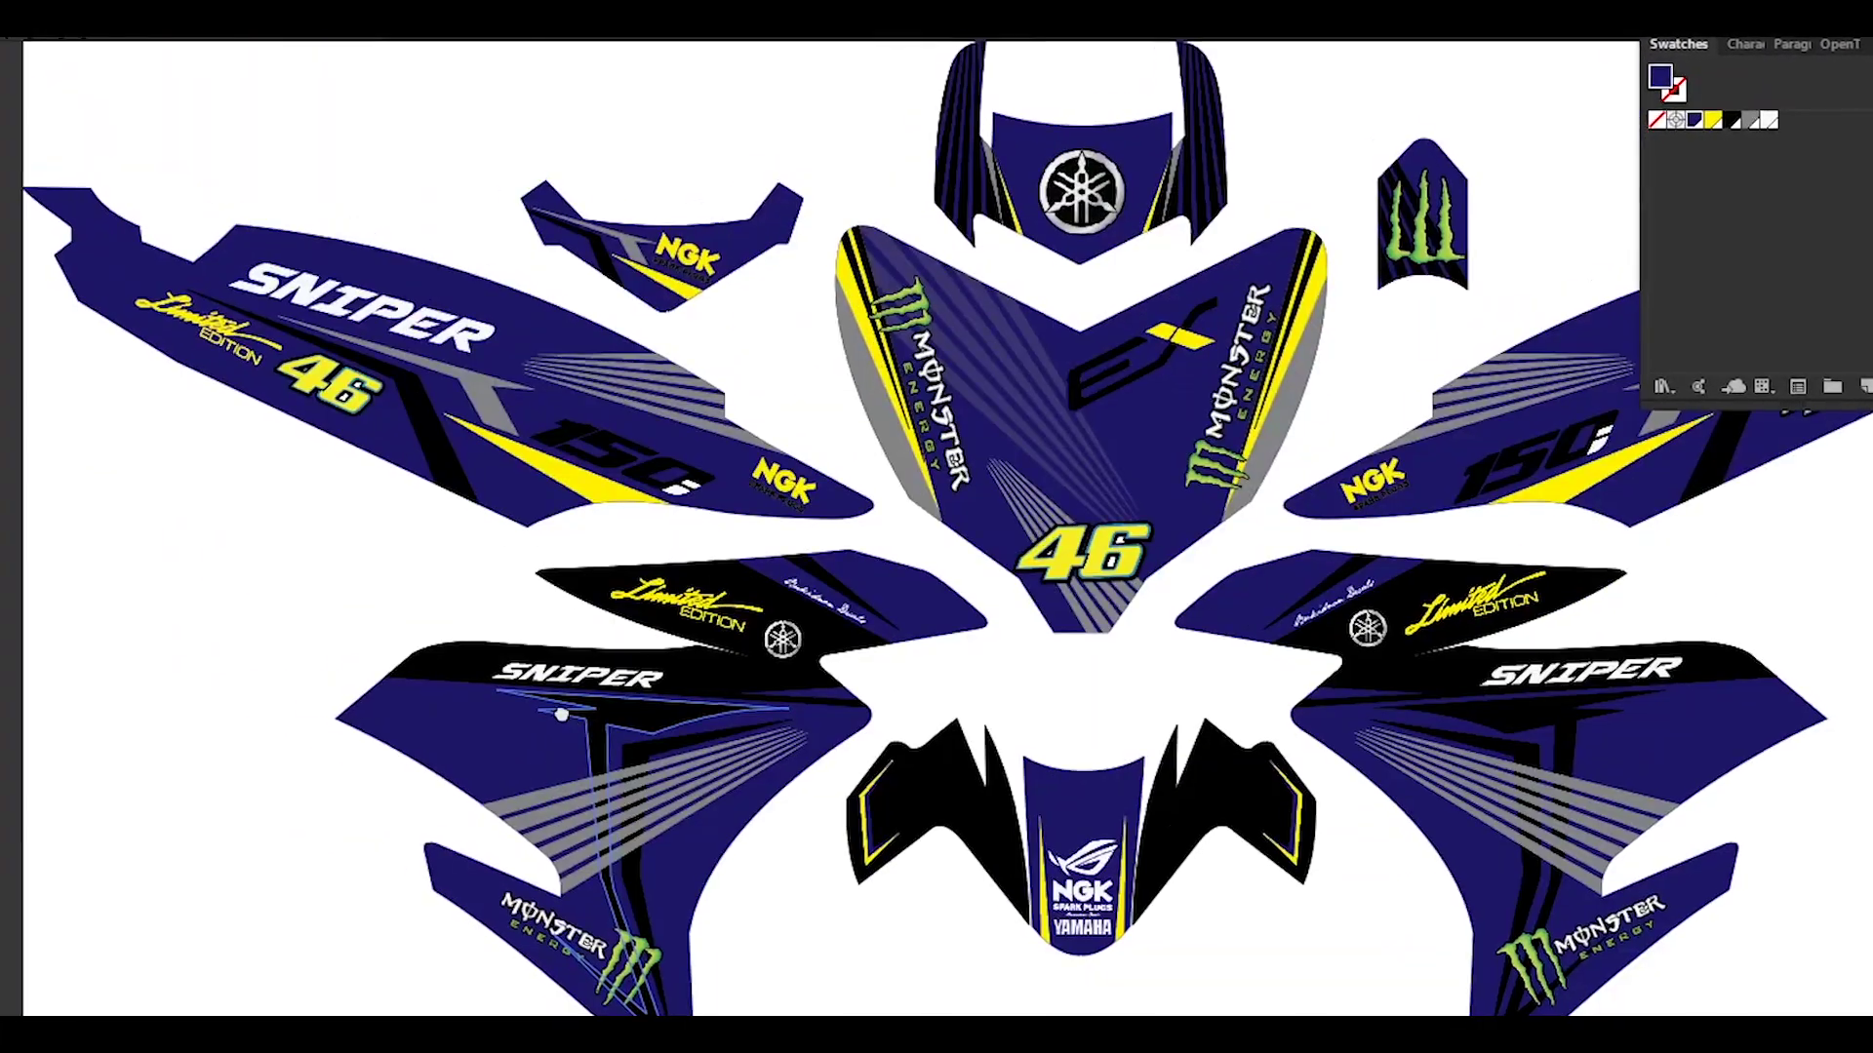
# - Remove the white patches inside the digits of the 46 on the right tail panel
pyautogui.scroll(6, 1012, 510)
pyautogui.doubleClick(934, 443)
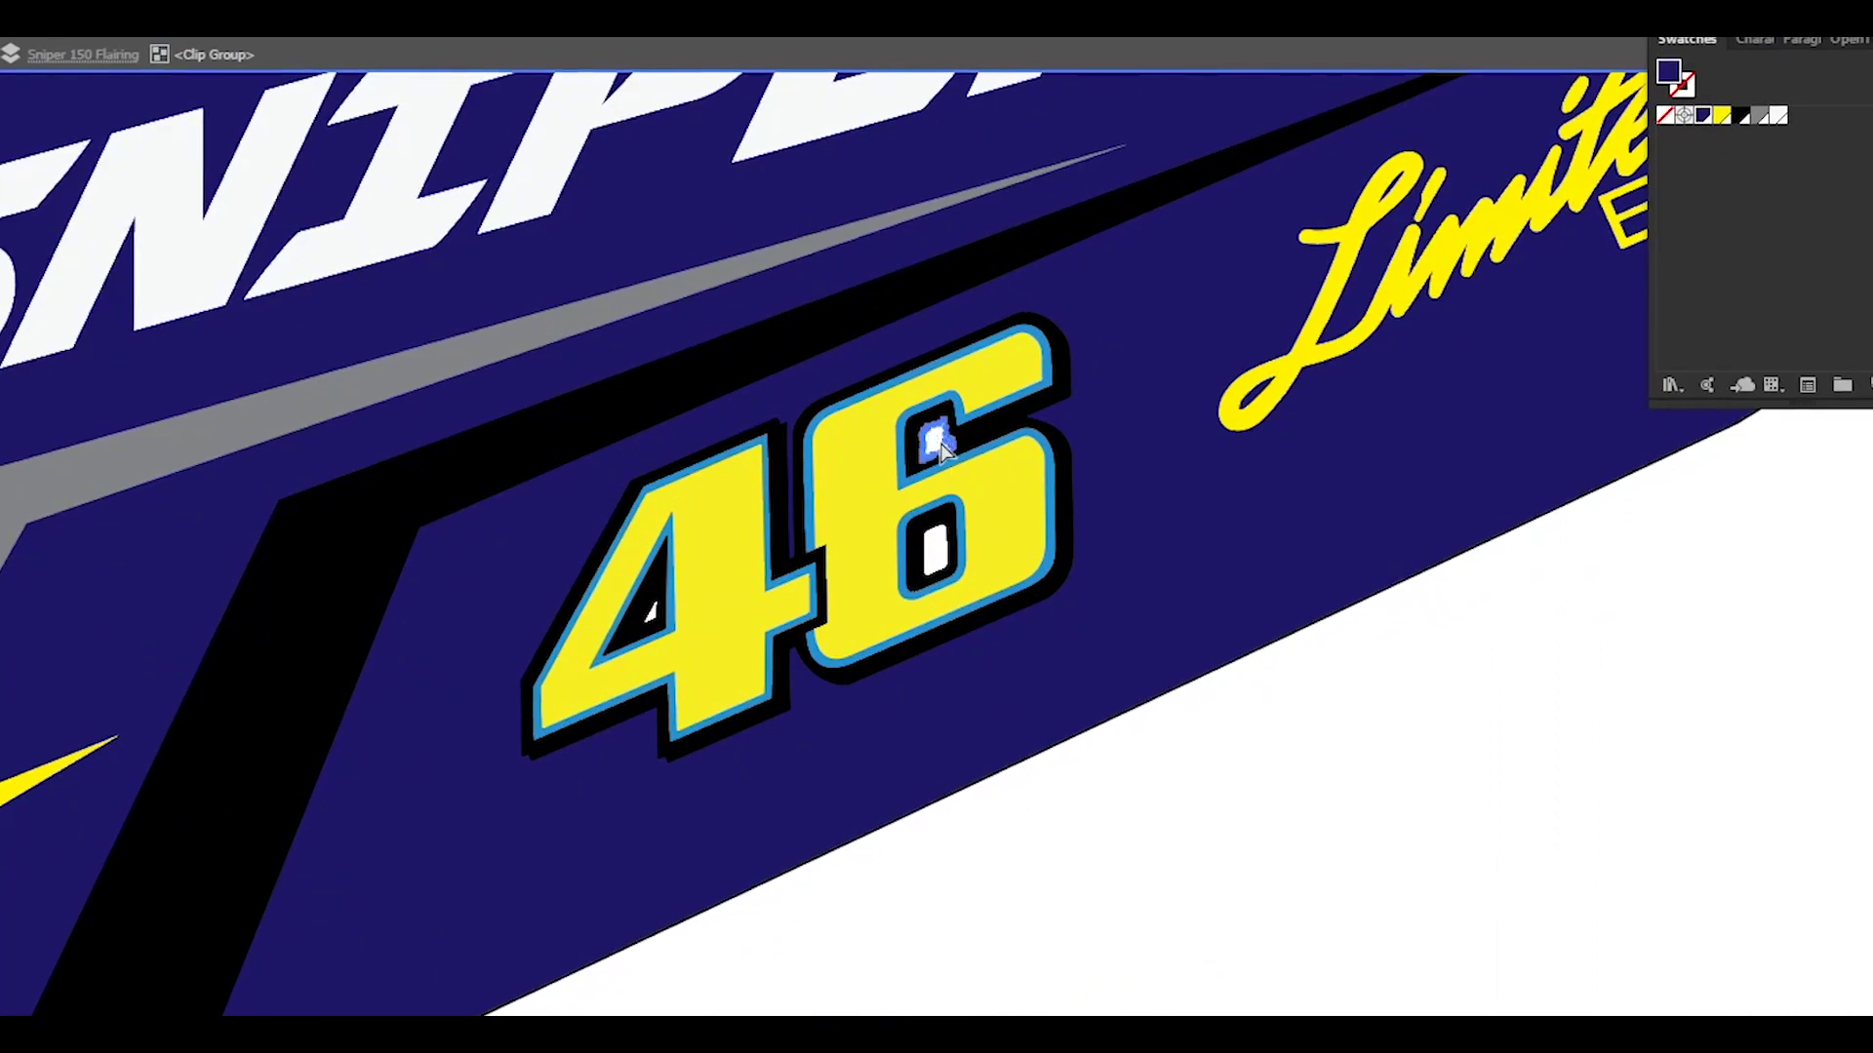
pyautogui.click(935, 551)
pyautogui.scroll(5, 938, 488)
pyautogui.scroll(-8, 944, 849)
pyautogui.scroll(10, 943, 756)
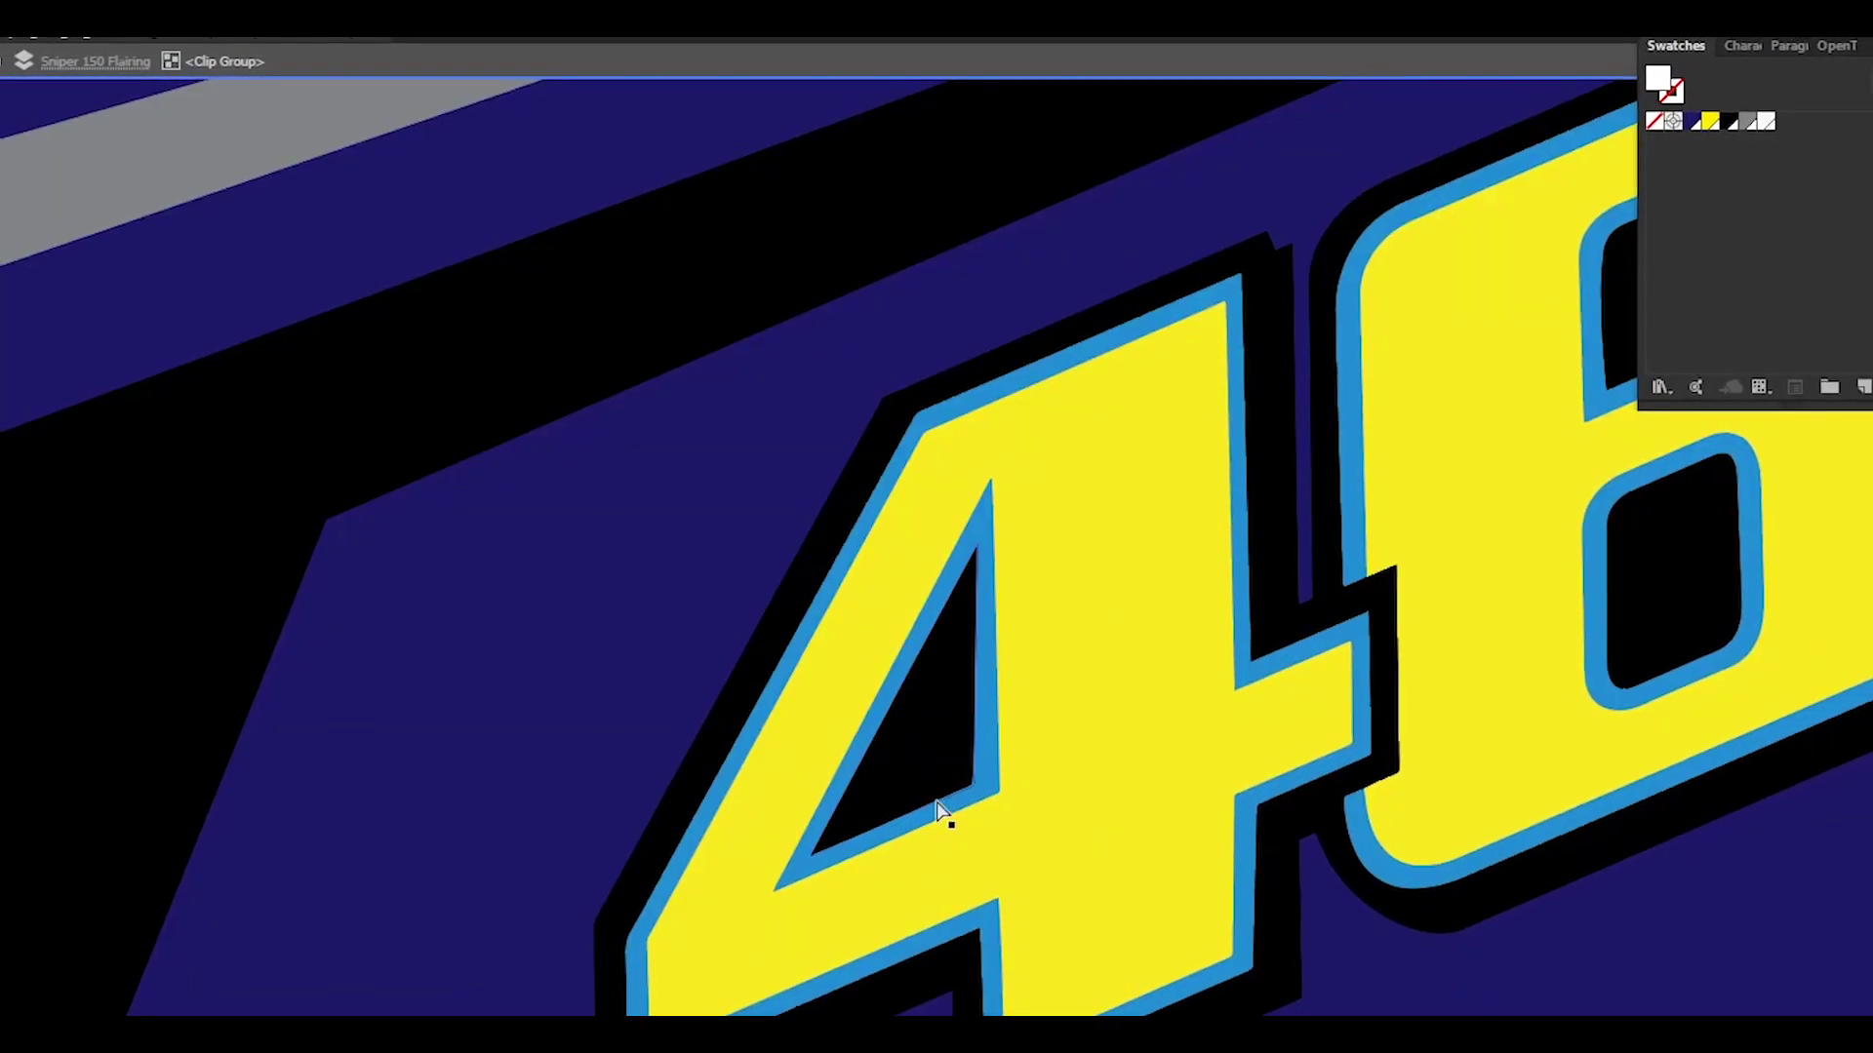
# - Remove the white patches inside the digits of the 46 on the left tail panel
pyautogui.scroll(-8, 936, 812)
pyautogui.scroll(6, 897, 527)
pyautogui.press('Escape')
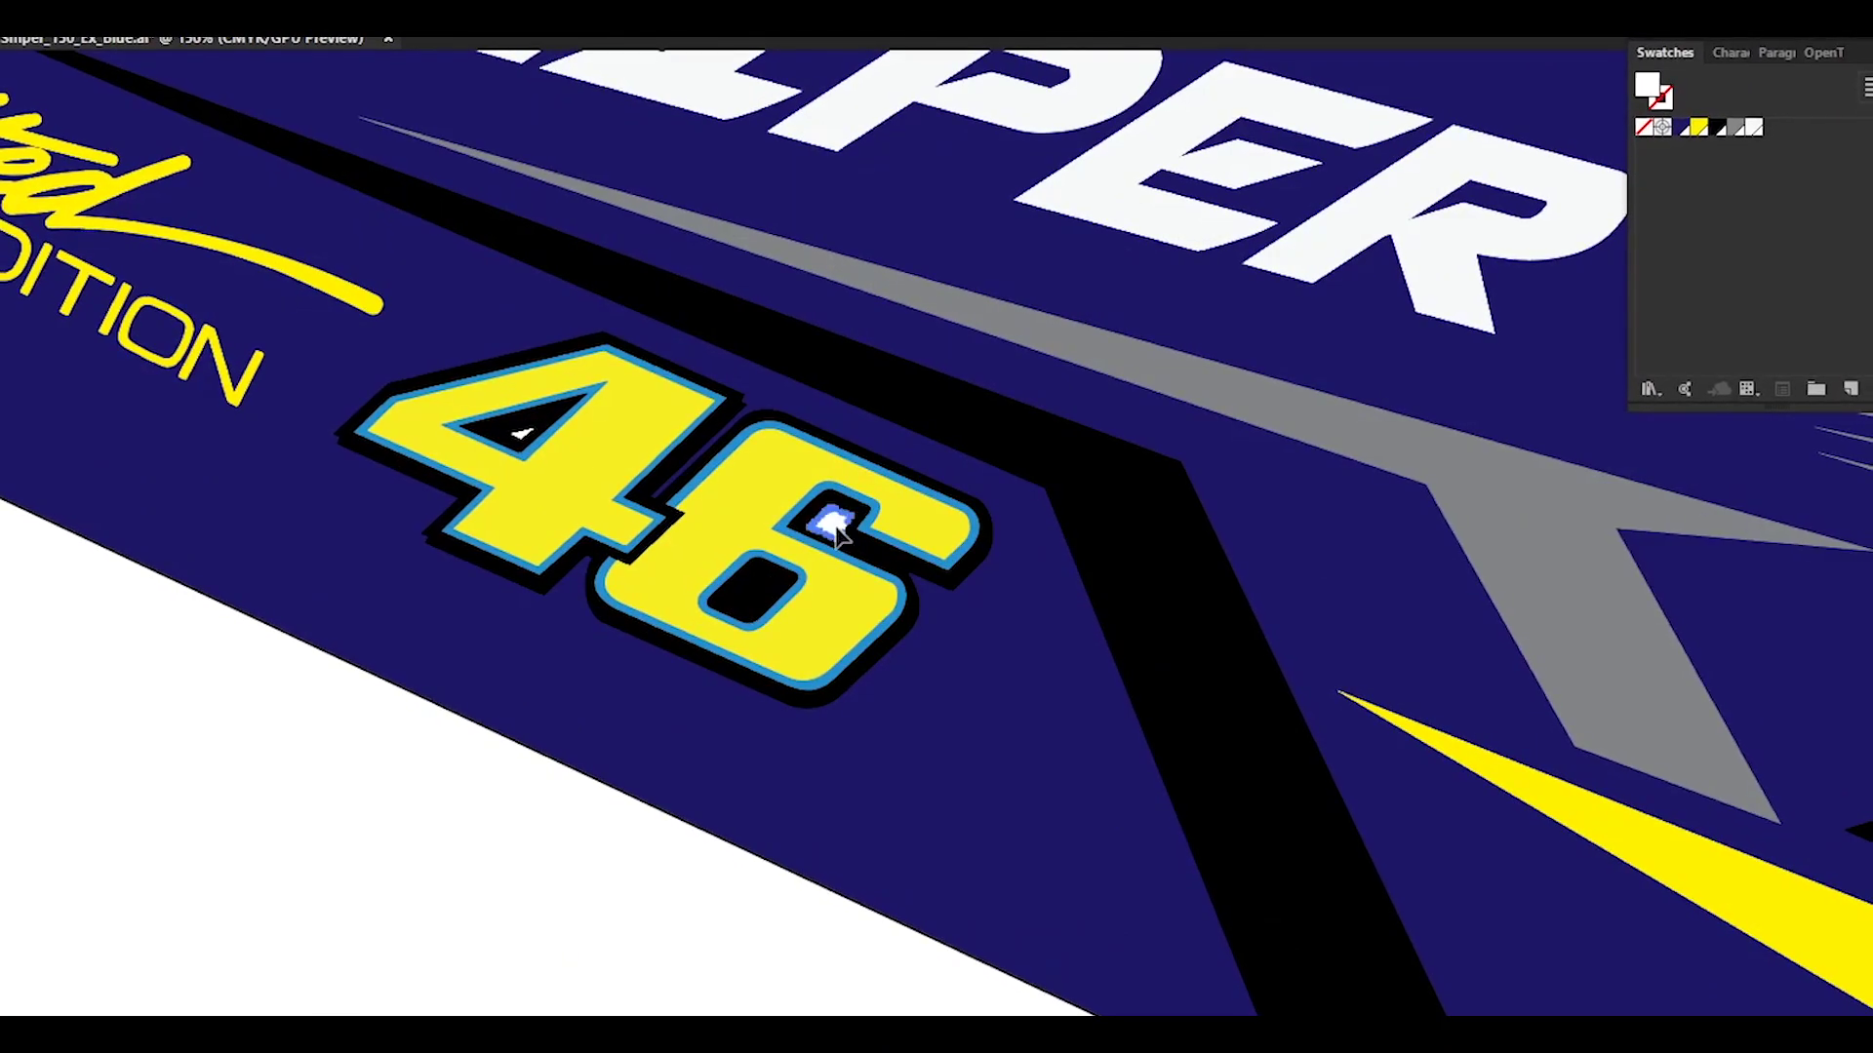
pyautogui.scroll(-10, 517, 478)
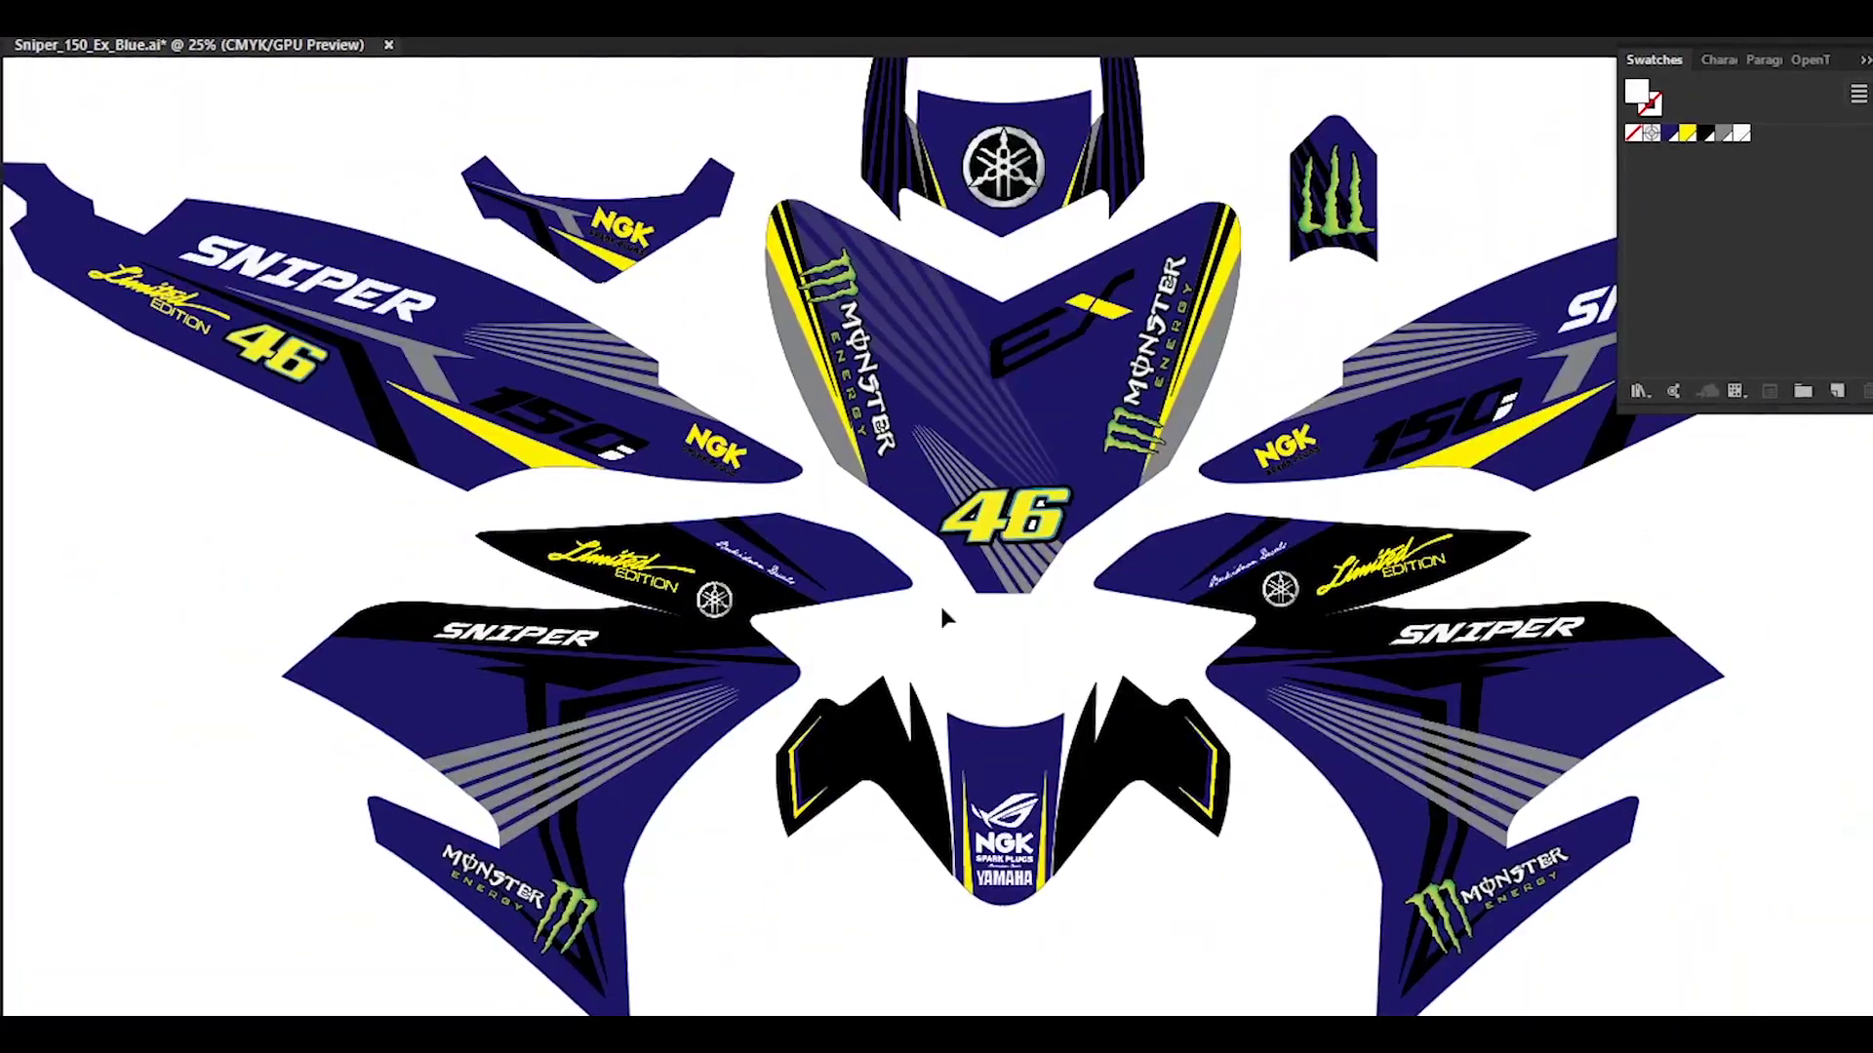
pyautogui.scroll(-3, 937, 488)
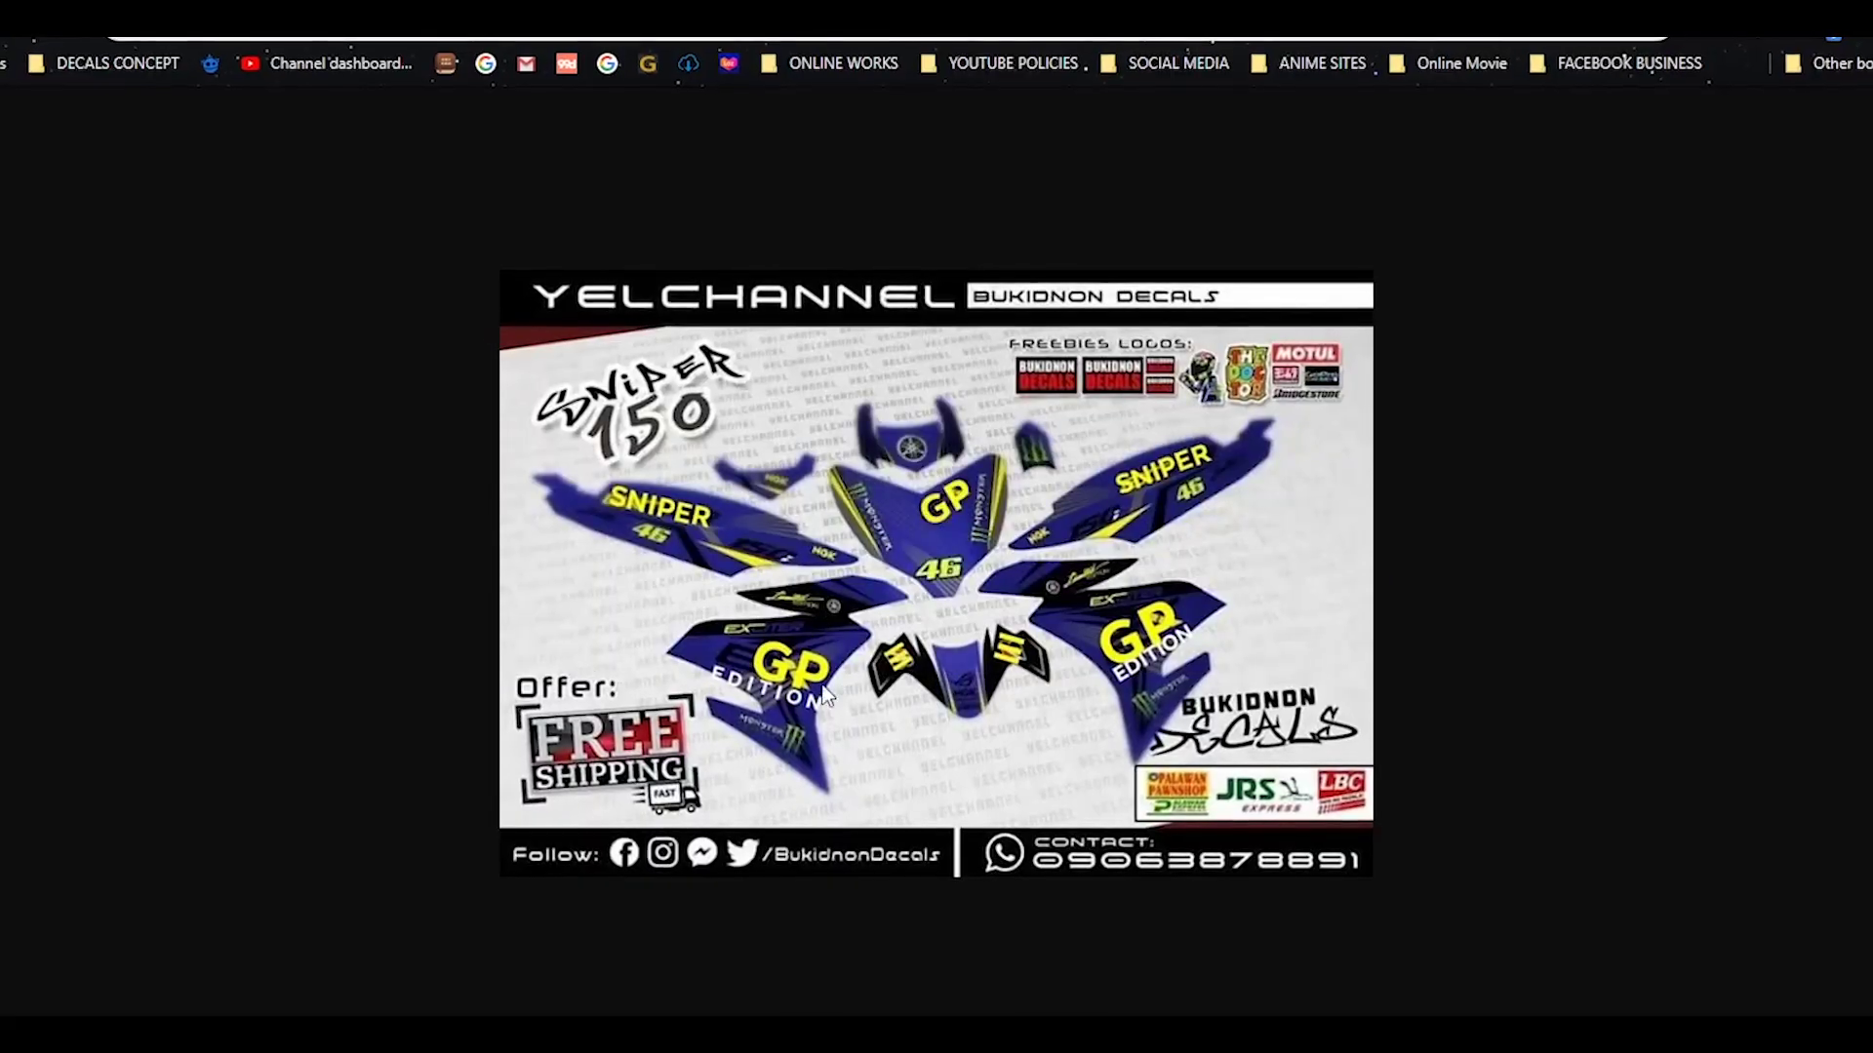
# - Return to Illustrator, open _Sniper_150_Gp.ai and copy the GP EDITION logo from its left side fairing
pyautogui.hotkey('alt', 'Tab')
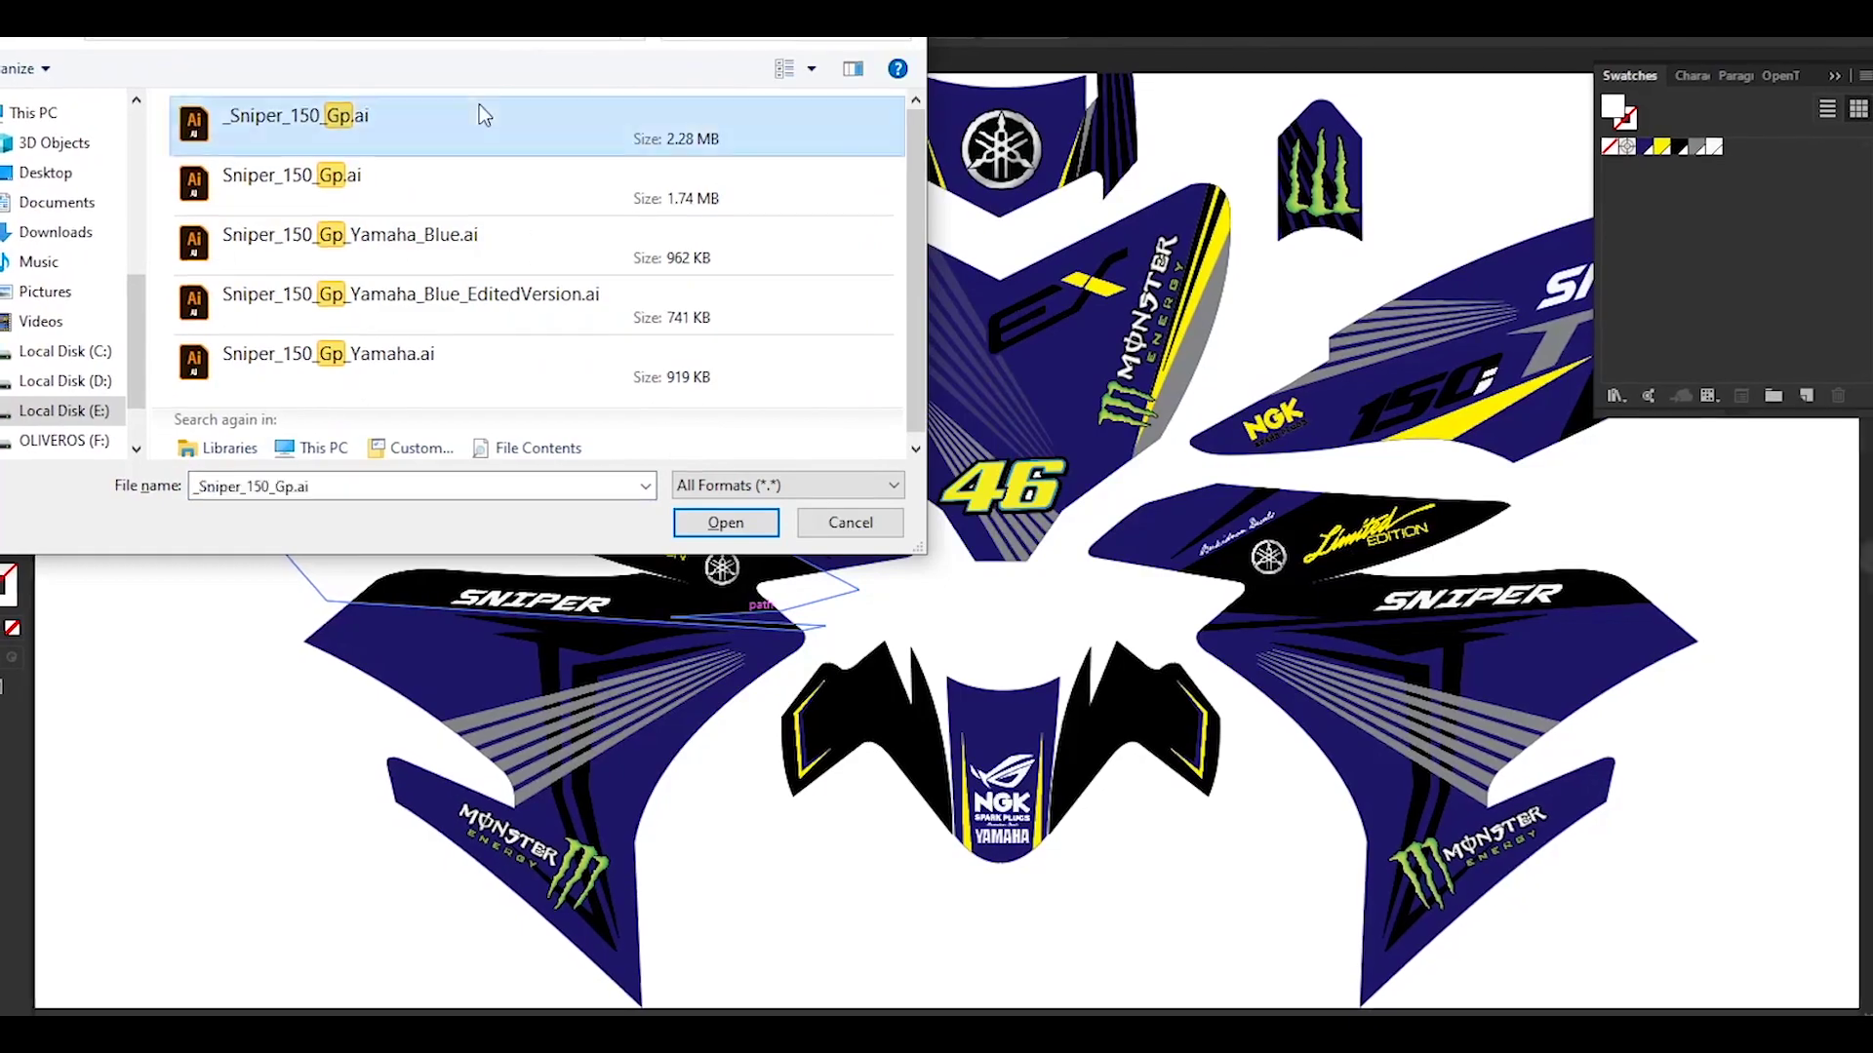
pyautogui.doubleClick(478, 103)
pyautogui.doubleClick(624, 700)
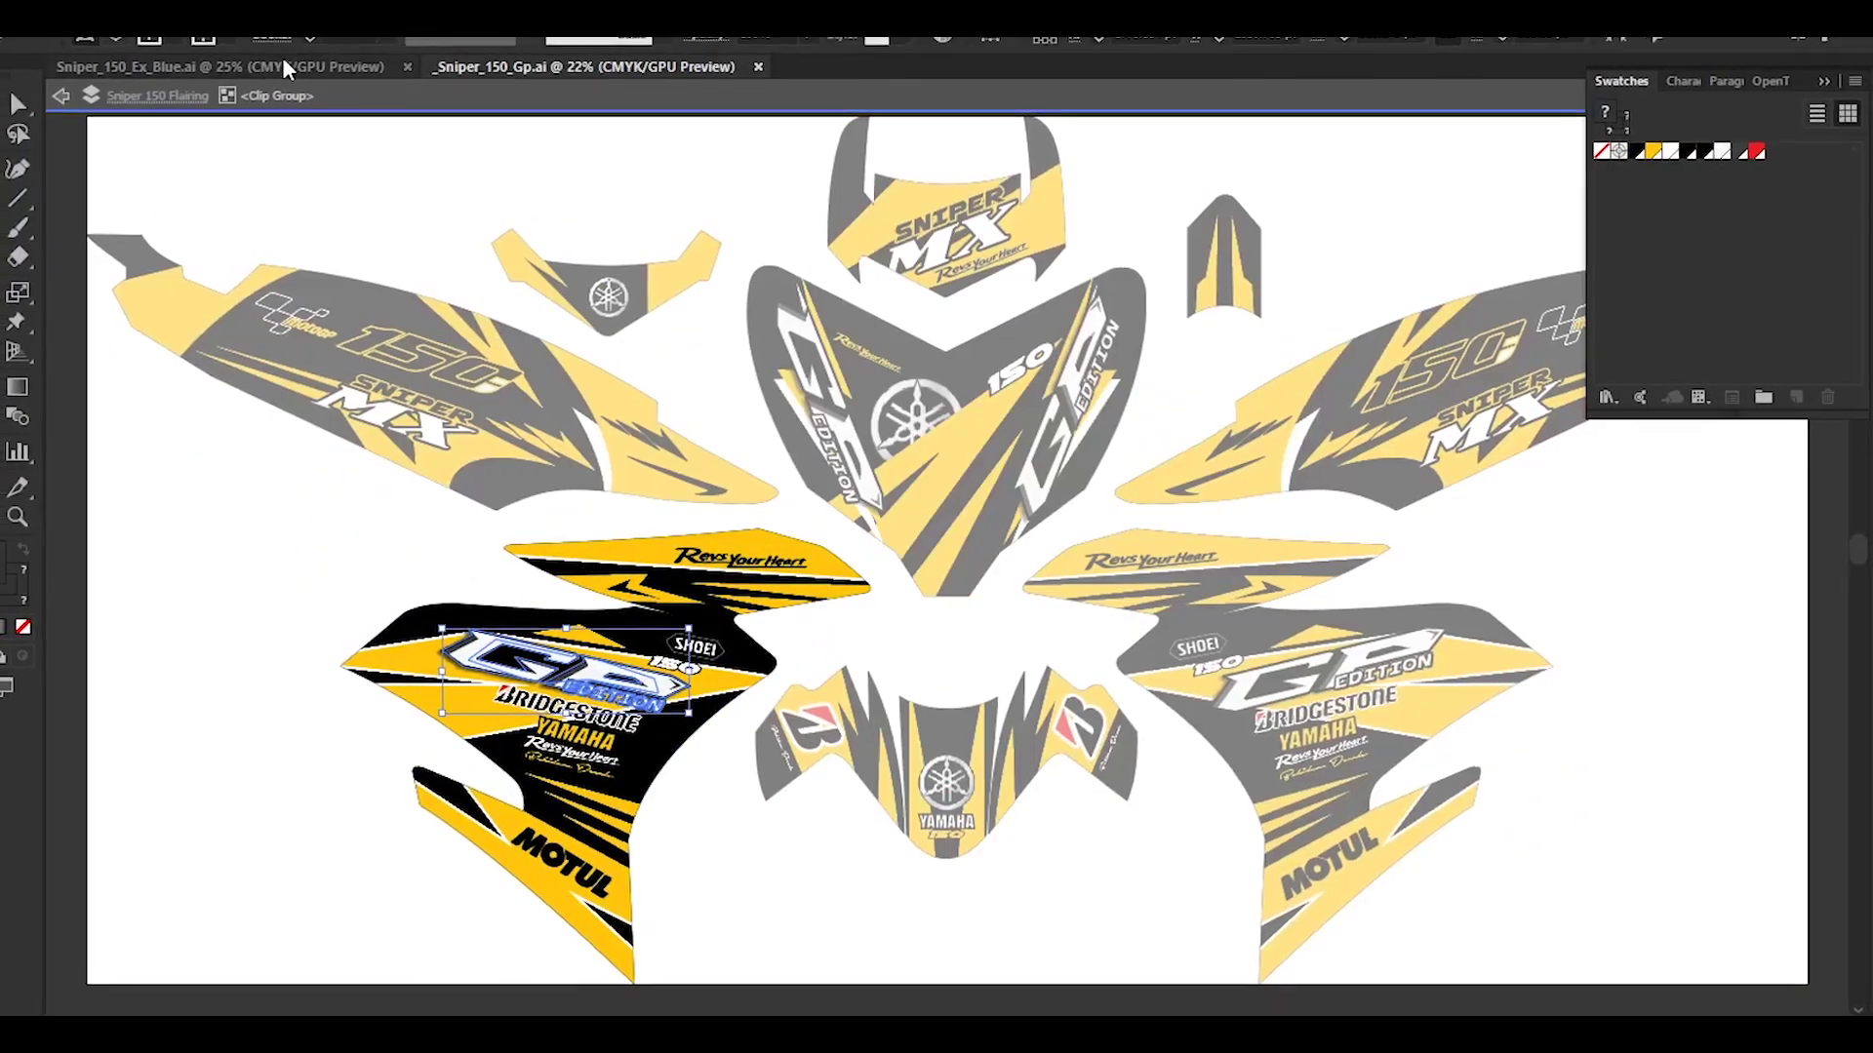
# - Paste the GP EDITION logo into Sniper_150_Ex_Blue.ai and position it below the SNIPER lettering on the left side fairing
pyautogui.click(286, 68)
pyautogui.hotkey('ctrl', 'v')
pyautogui.moveTo(886, 588); pyautogui.dragTo(624, 673)
pyautogui.hotkey('ctrl', '+')
pyautogui.moveTo(795, 770); pyautogui.dragTo(824, 762)
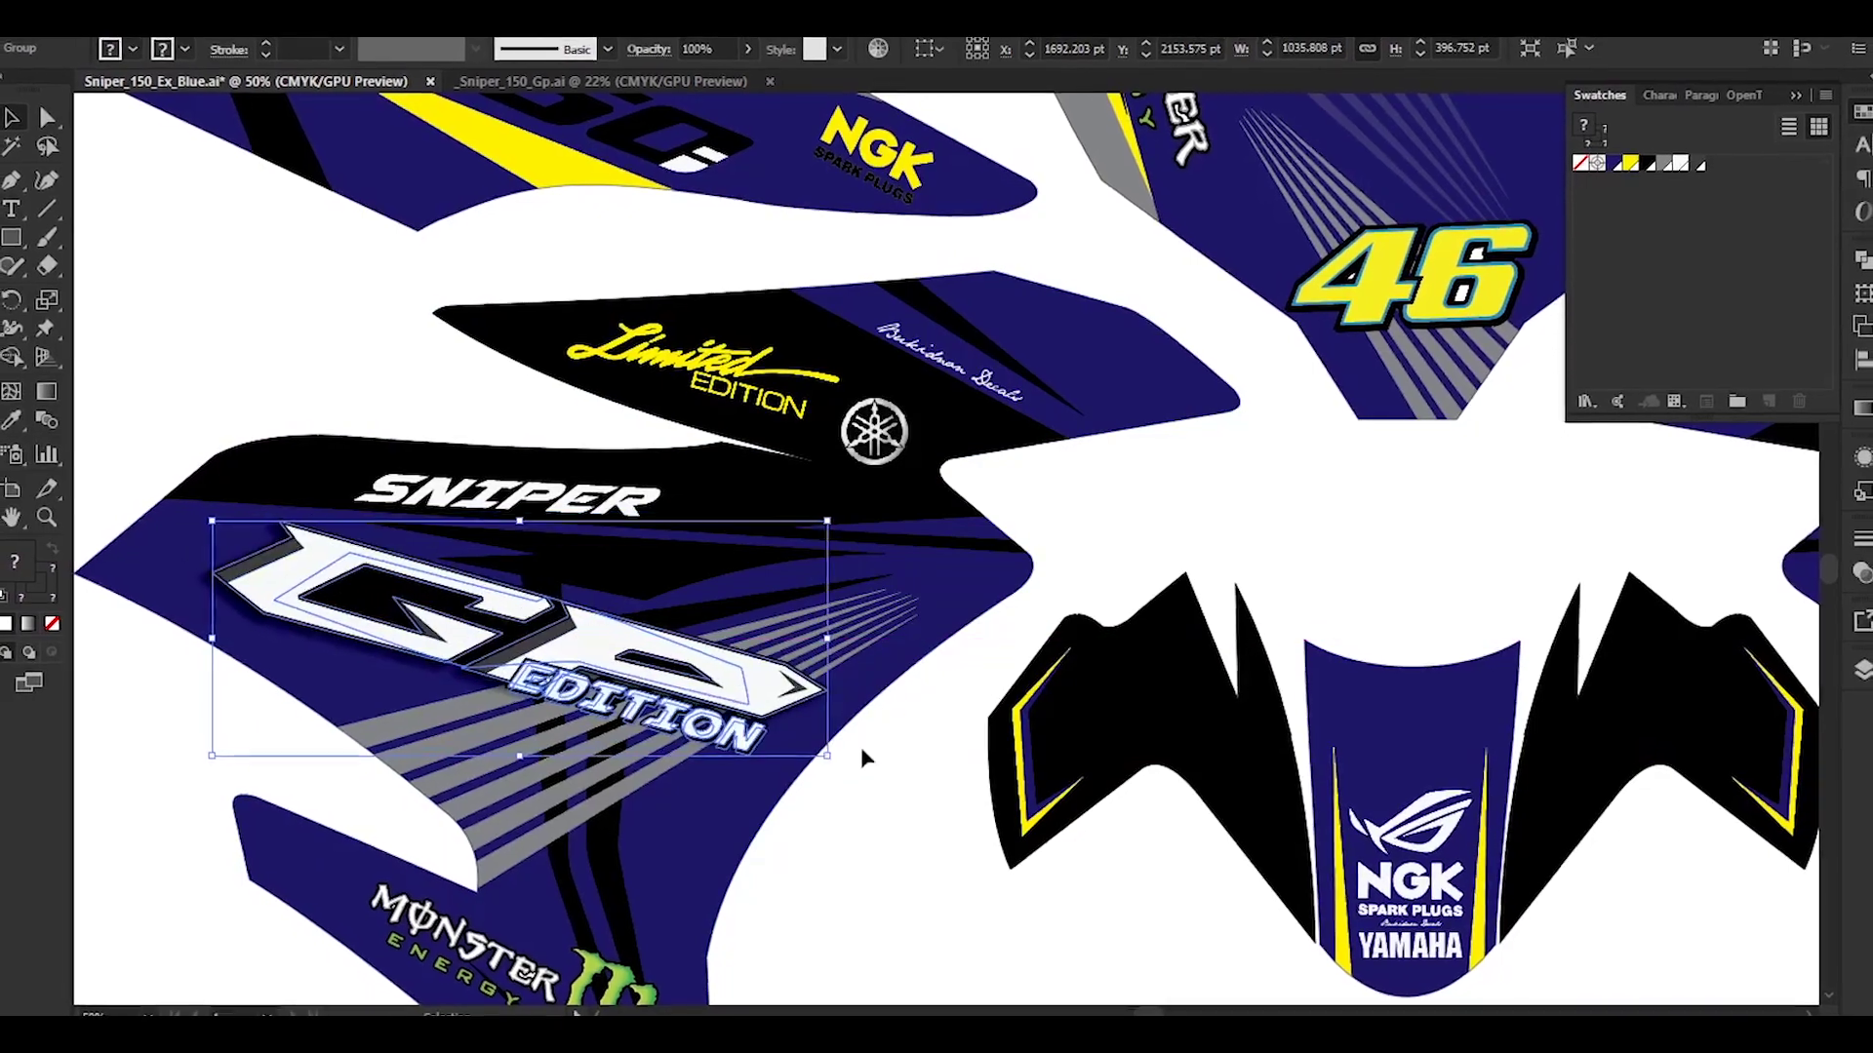
pyautogui.press('Right')
pyautogui.press('Right')
pyautogui.press('Right')
pyautogui.press('Up')
pyautogui.press('Up')
pyautogui.press('Up')
pyautogui.press('Up')
# - Move the GP EDITION logo into the left side fairing's clip group, in place, and fine-tune its position
pyautogui.hotkey('ctrl', 'x')
pyautogui.doubleClick(690, 700)
pyautogui.hotkey('ctrl', 'f')
pyautogui.click(930, 927)
pyautogui.moveTo(930, 927); pyautogui.dragTo(894, 785)
pyautogui.click(747, 568)
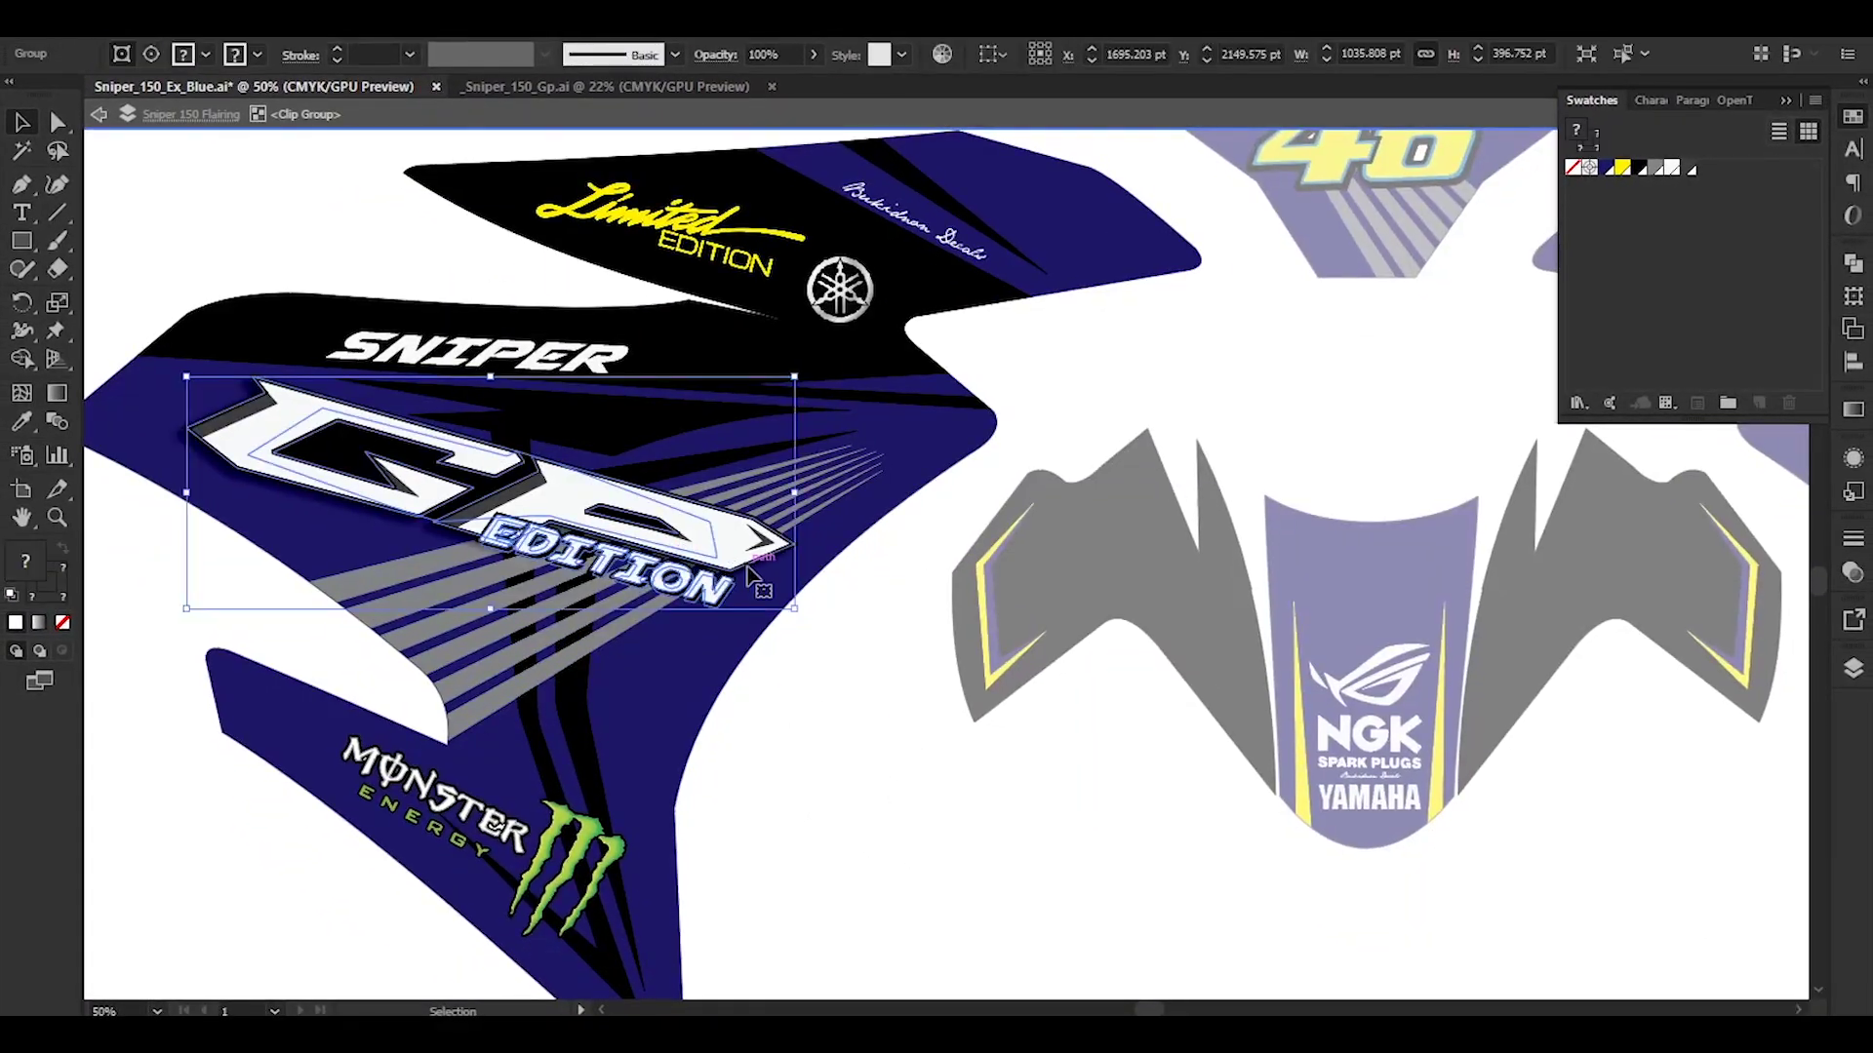
pyautogui.moveTo(661, 539); pyautogui.dragTo(647, 536)
pyautogui.click(853, 715)
pyautogui.click(722, 574)
pyautogui.click(865, 739)
pyautogui.scroll(-3, 865, 739)
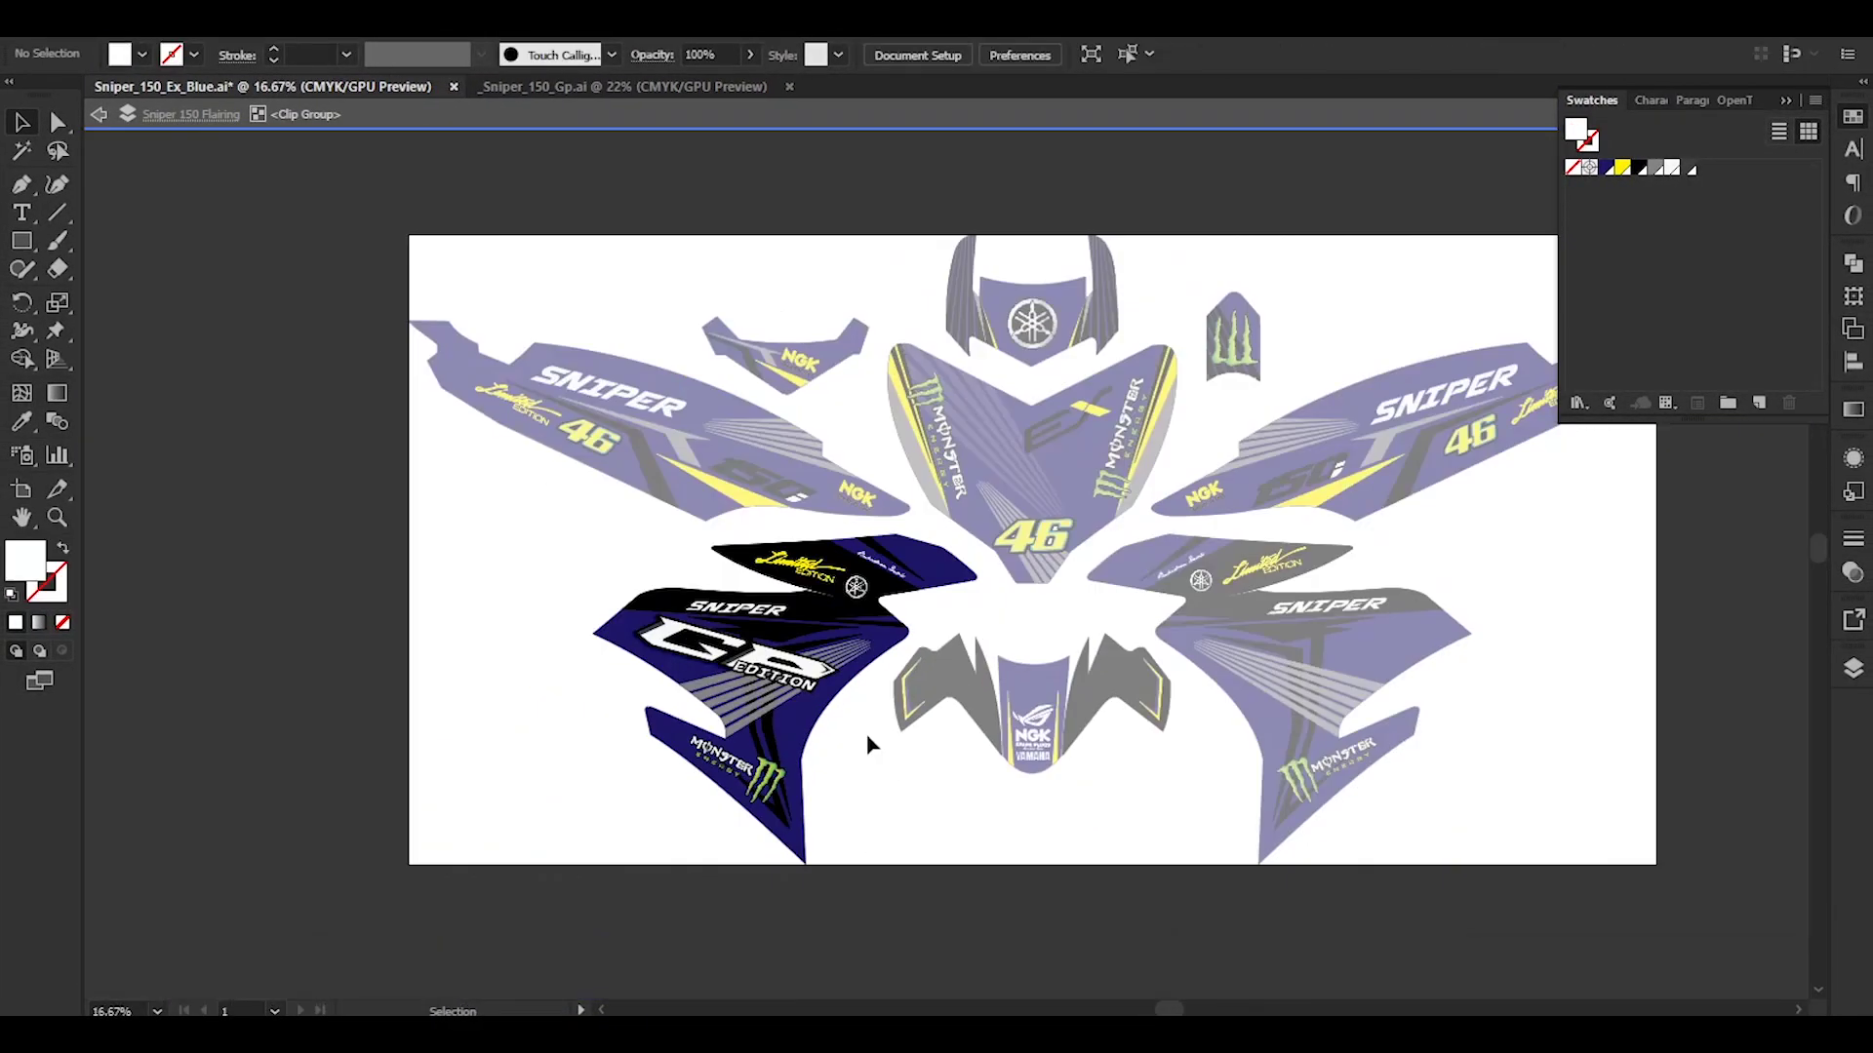
pyautogui.doubleClick(668, 548)
# - Replace the EX logo on the front cowl with the GP EDITION logo, rotated and scaled down to fit beside the MONSTER lettering
pyautogui.moveTo(924, 736); pyautogui.dragTo(639, 633)
pyautogui.doubleClick(535, 564)
pyautogui.scroll(1, 472, 539)
pyautogui.doubleClick(670, 564)
pyautogui.moveTo(669, 564); pyautogui.dragTo(510, 792)
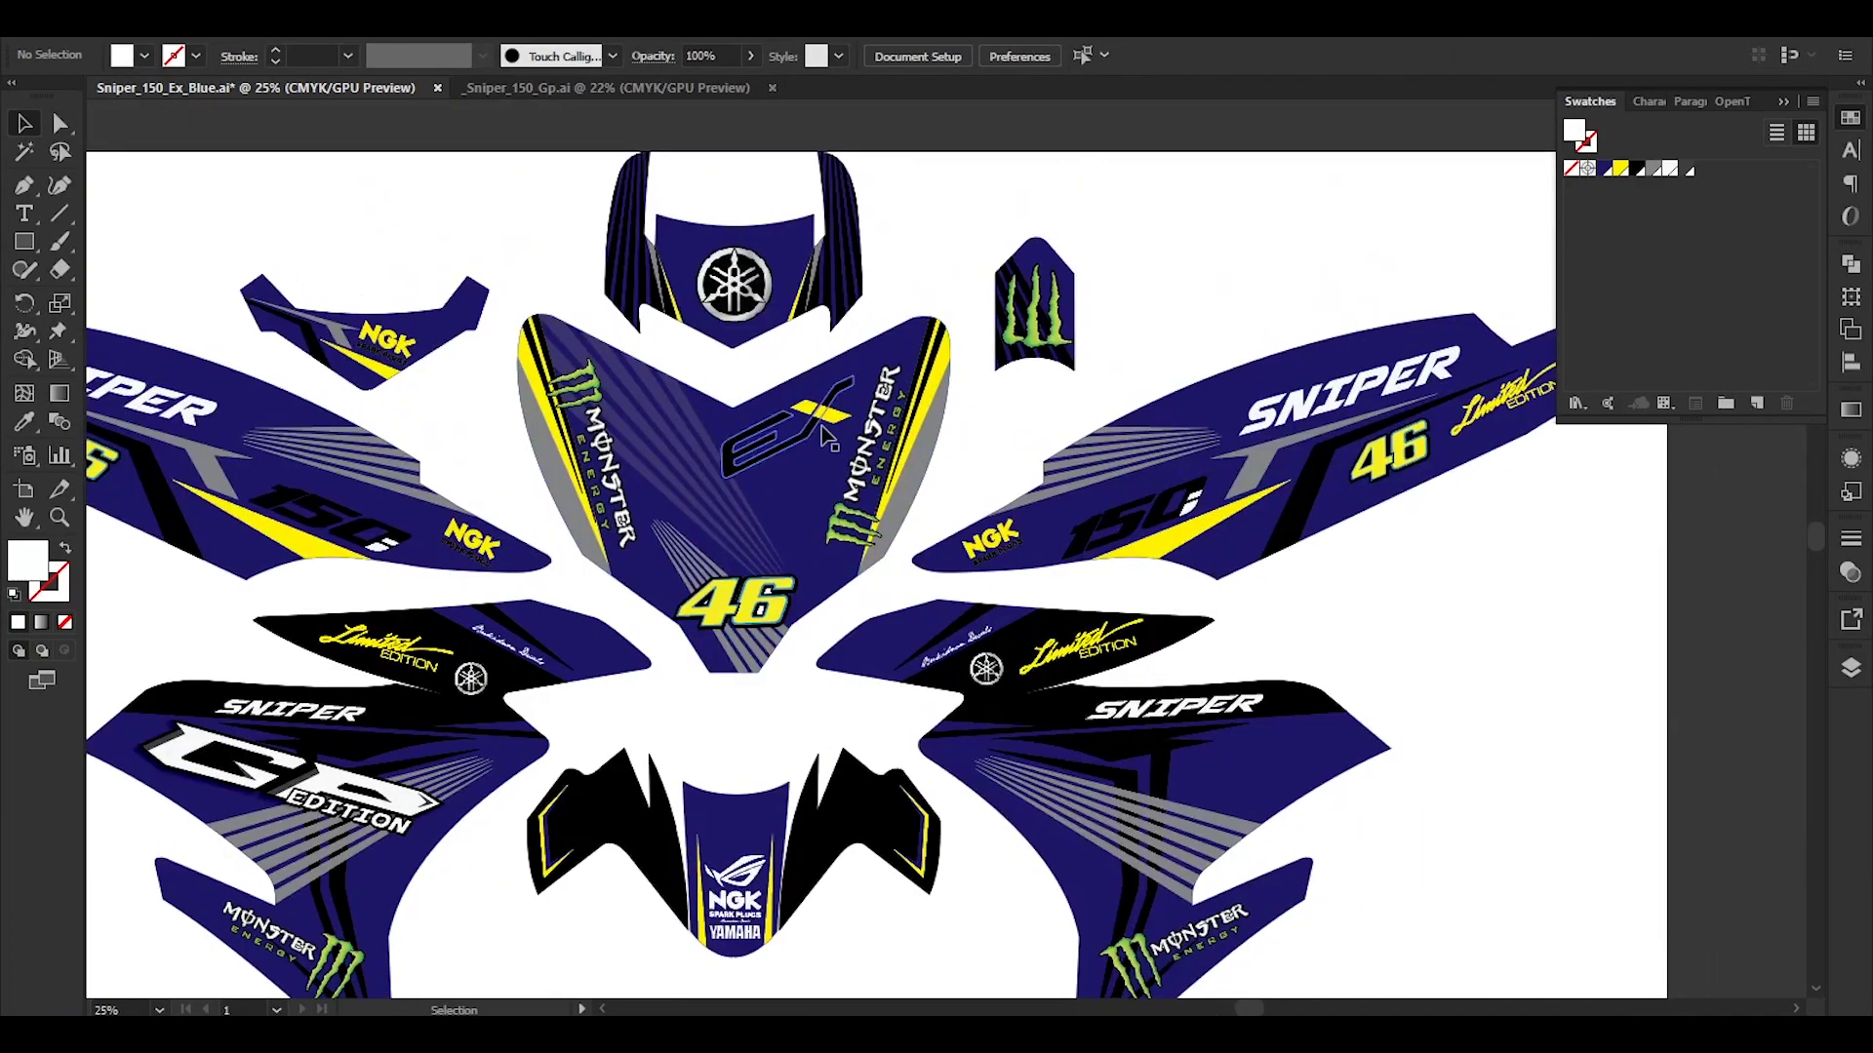
pyautogui.scroll(3, 819, 417)
pyautogui.doubleClick(825, 413)
pyautogui.click(825, 414)
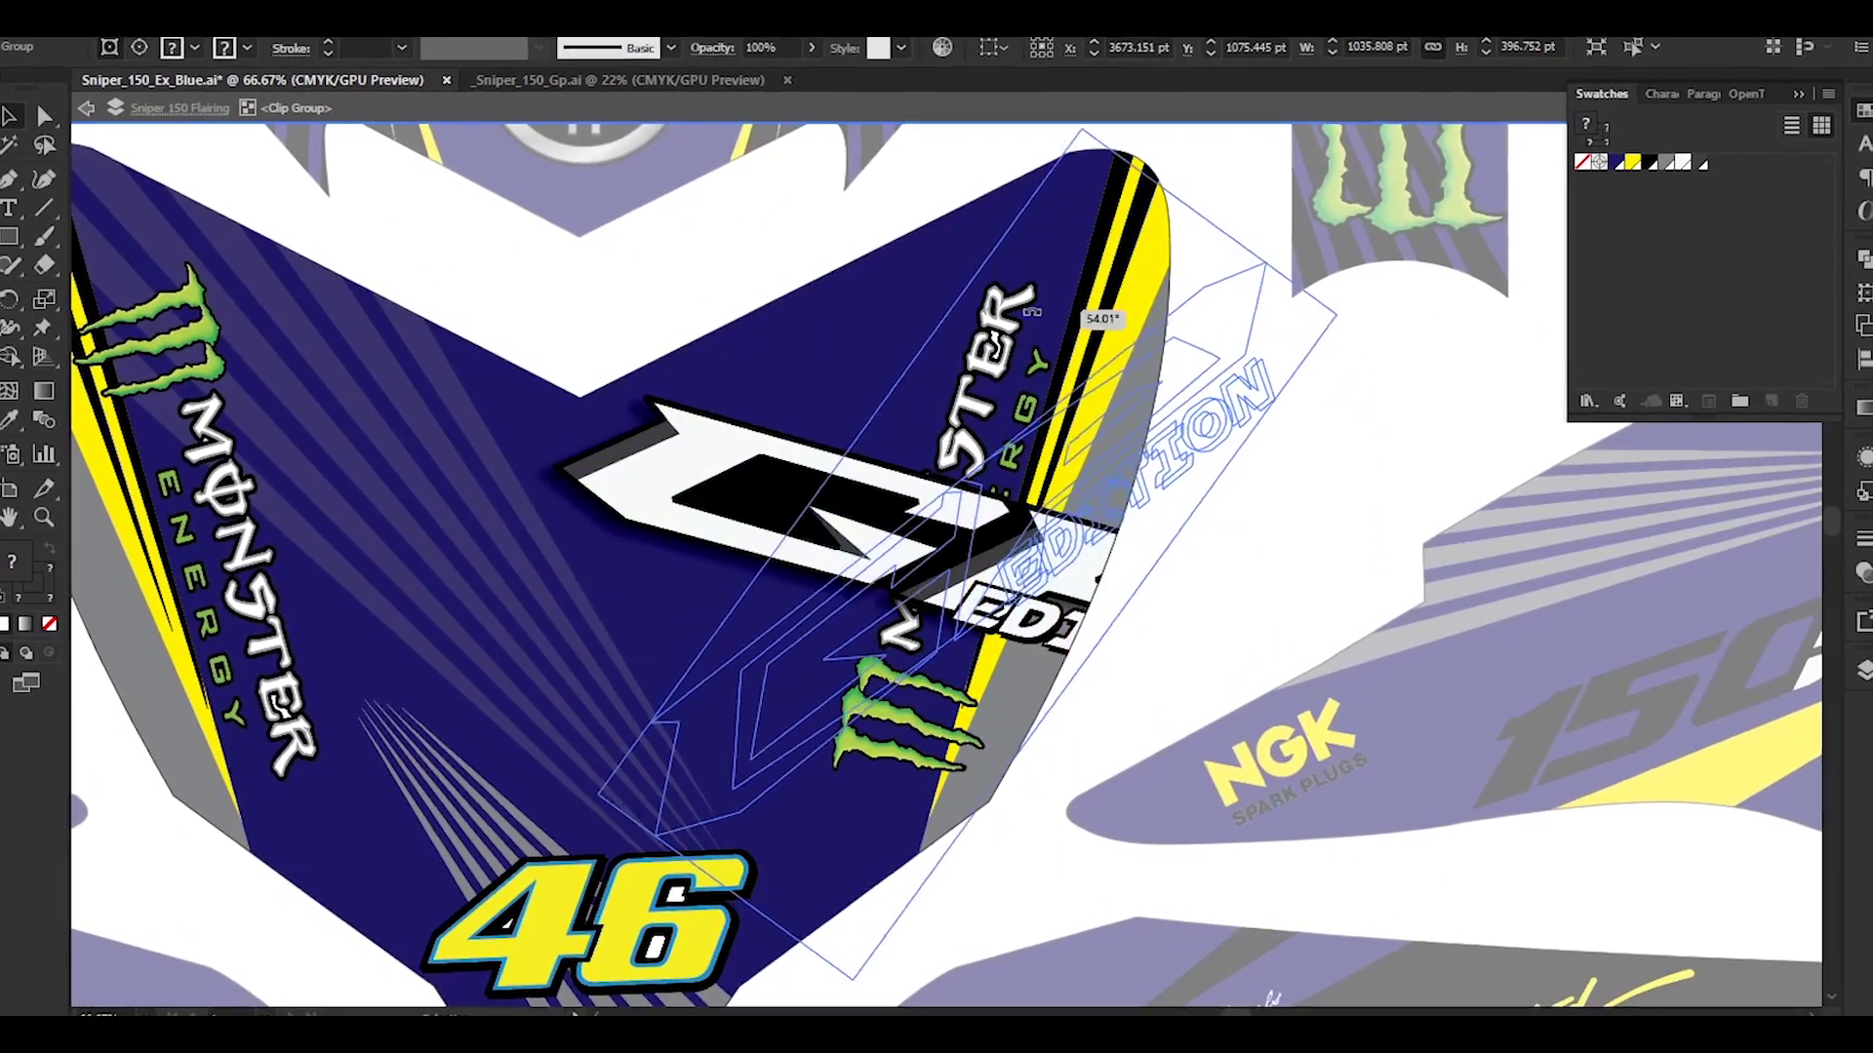
pyautogui.moveTo(893, 641); pyautogui.dragTo(819, 390)
pyautogui.moveTo(993, 275); pyautogui.dragTo(962, 255)
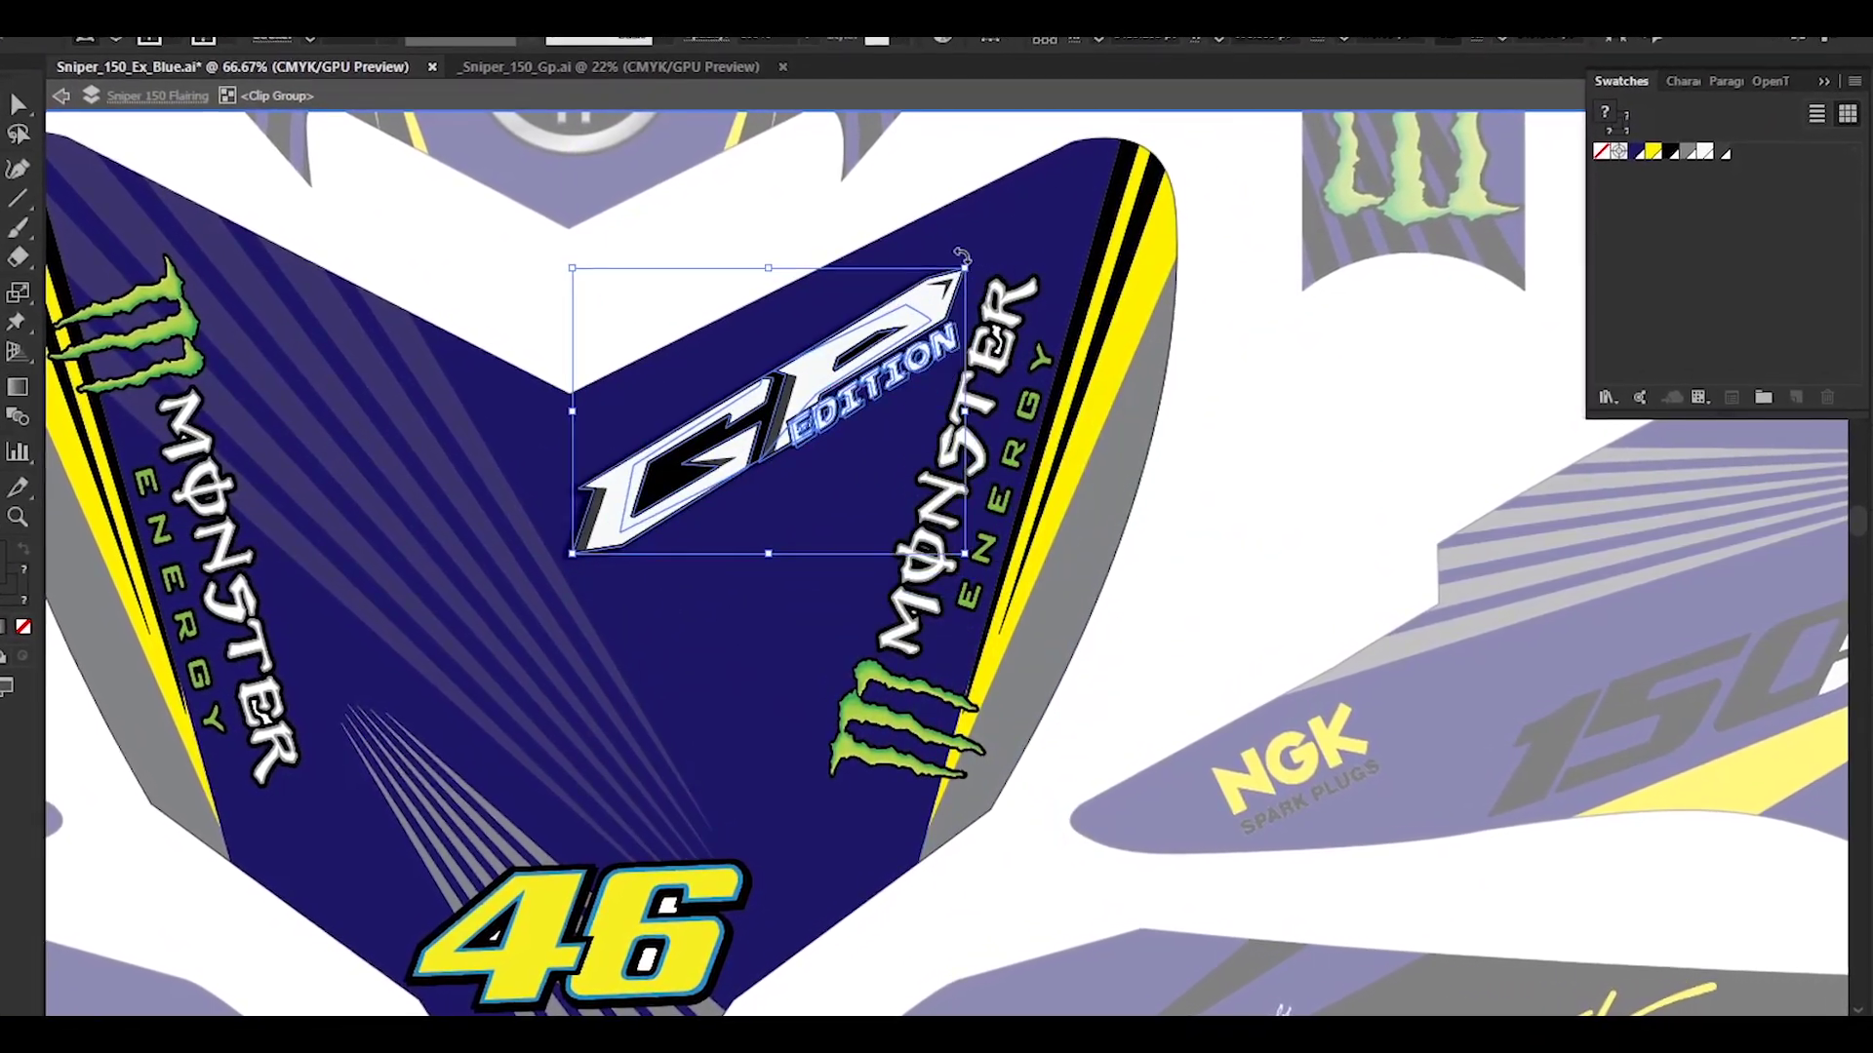
pyautogui.hotkey('ctrl', '0')
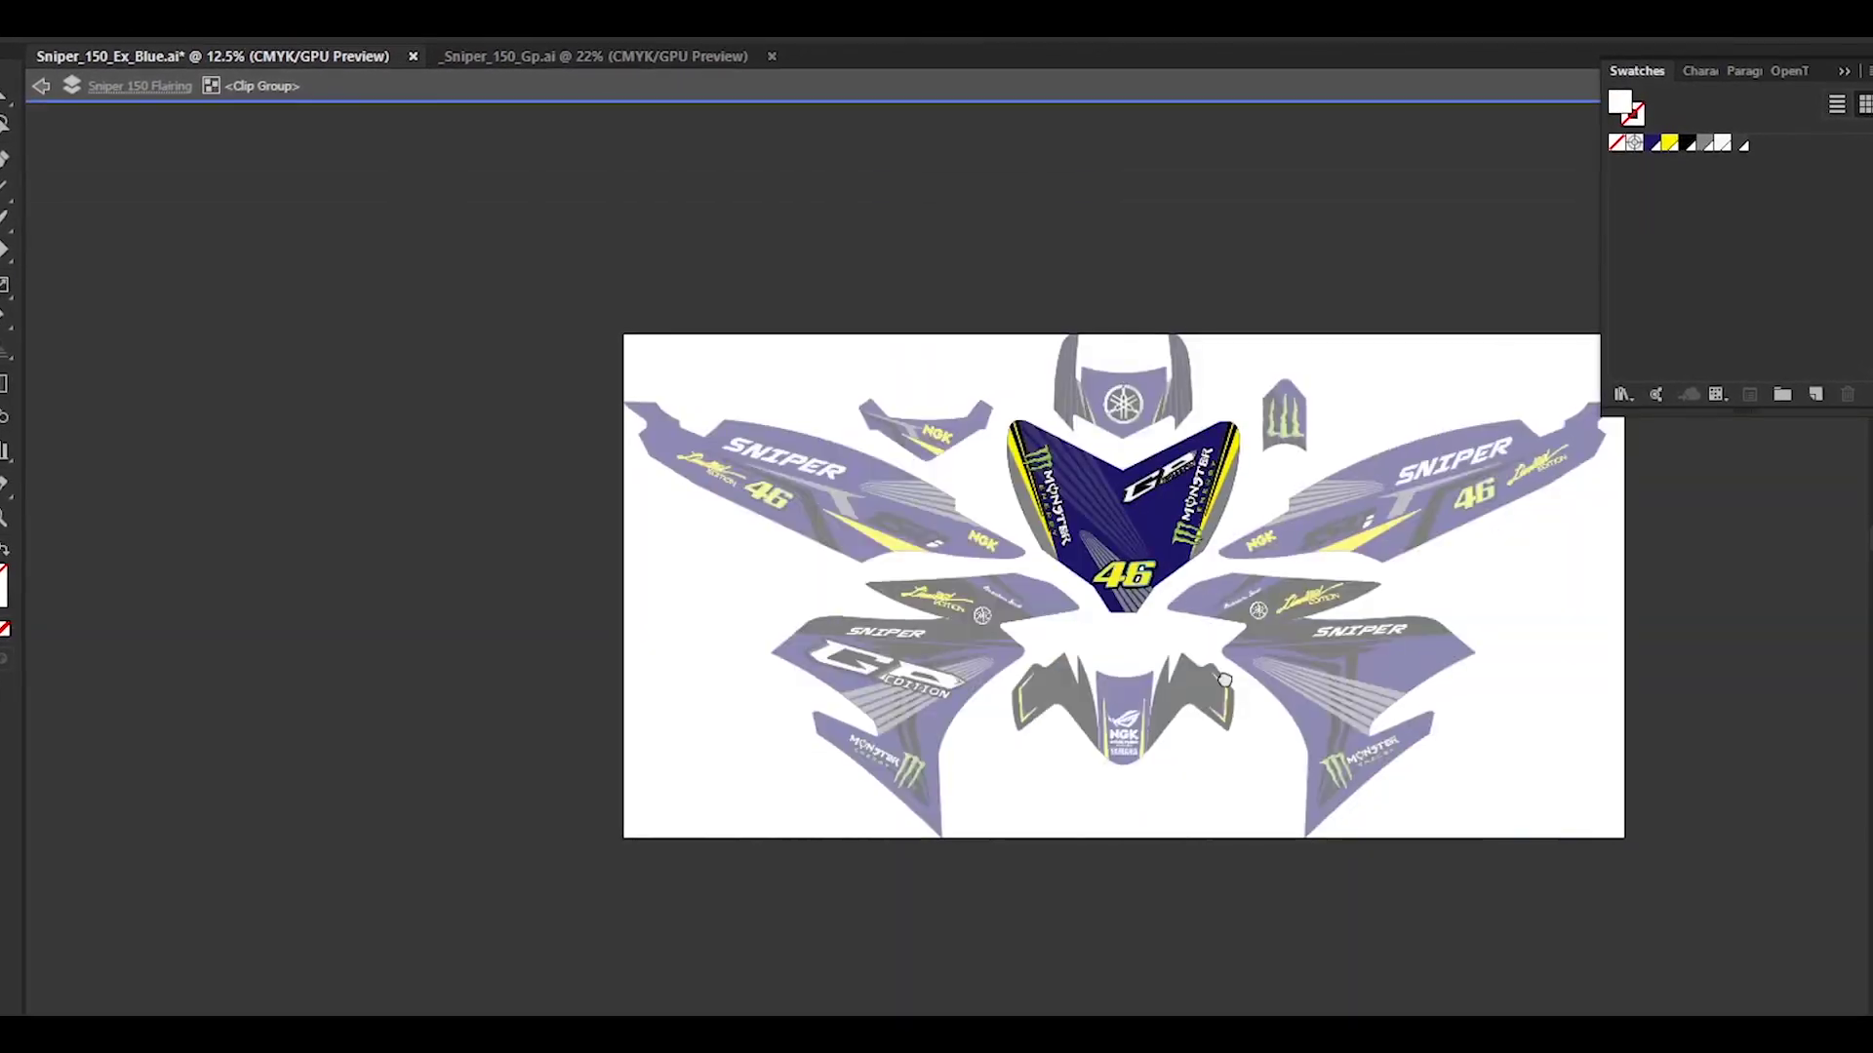
pyautogui.press('Escape')
# - Open _Sniper_150_Monster_Sniper.ai and copy the ENEOS and BLUE CORE logos from its left side fairing
pyautogui.scroll(3, 797, 587)
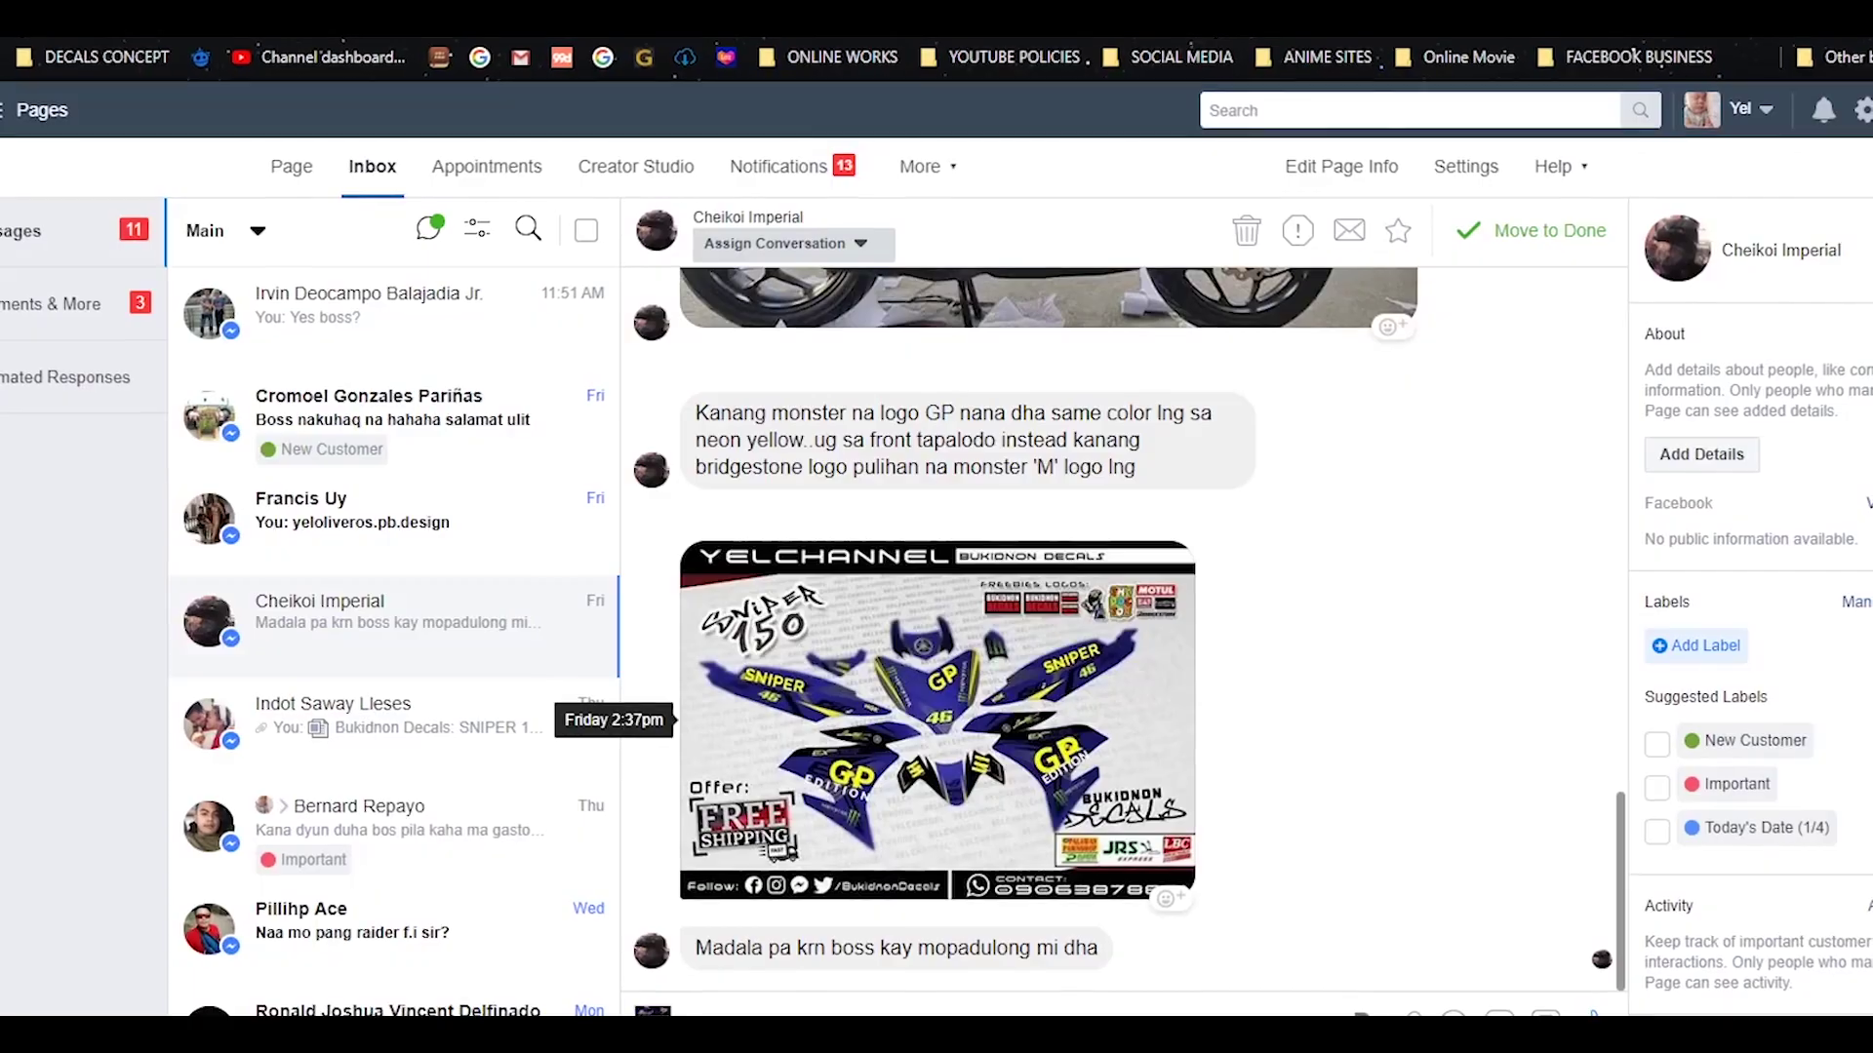
pyautogui.click(1117, 738)
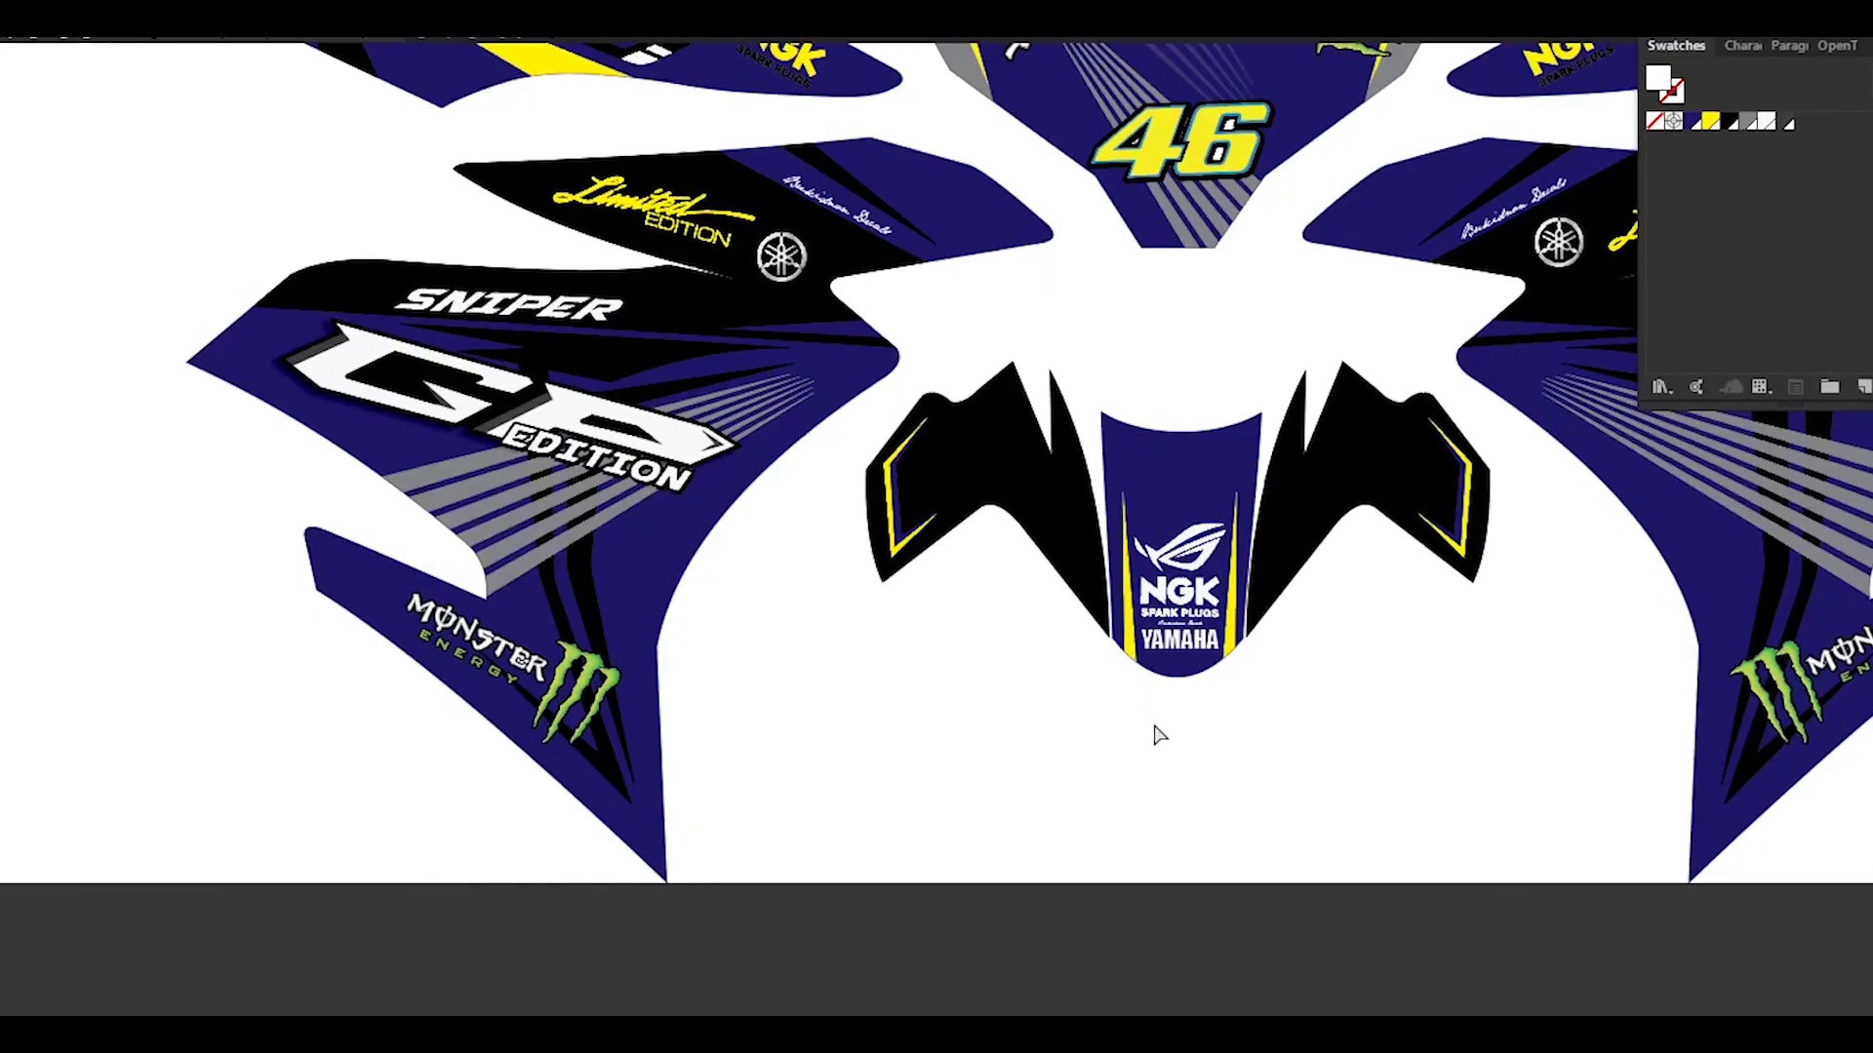
pyautogui.hotkey('ctrl', 'o')
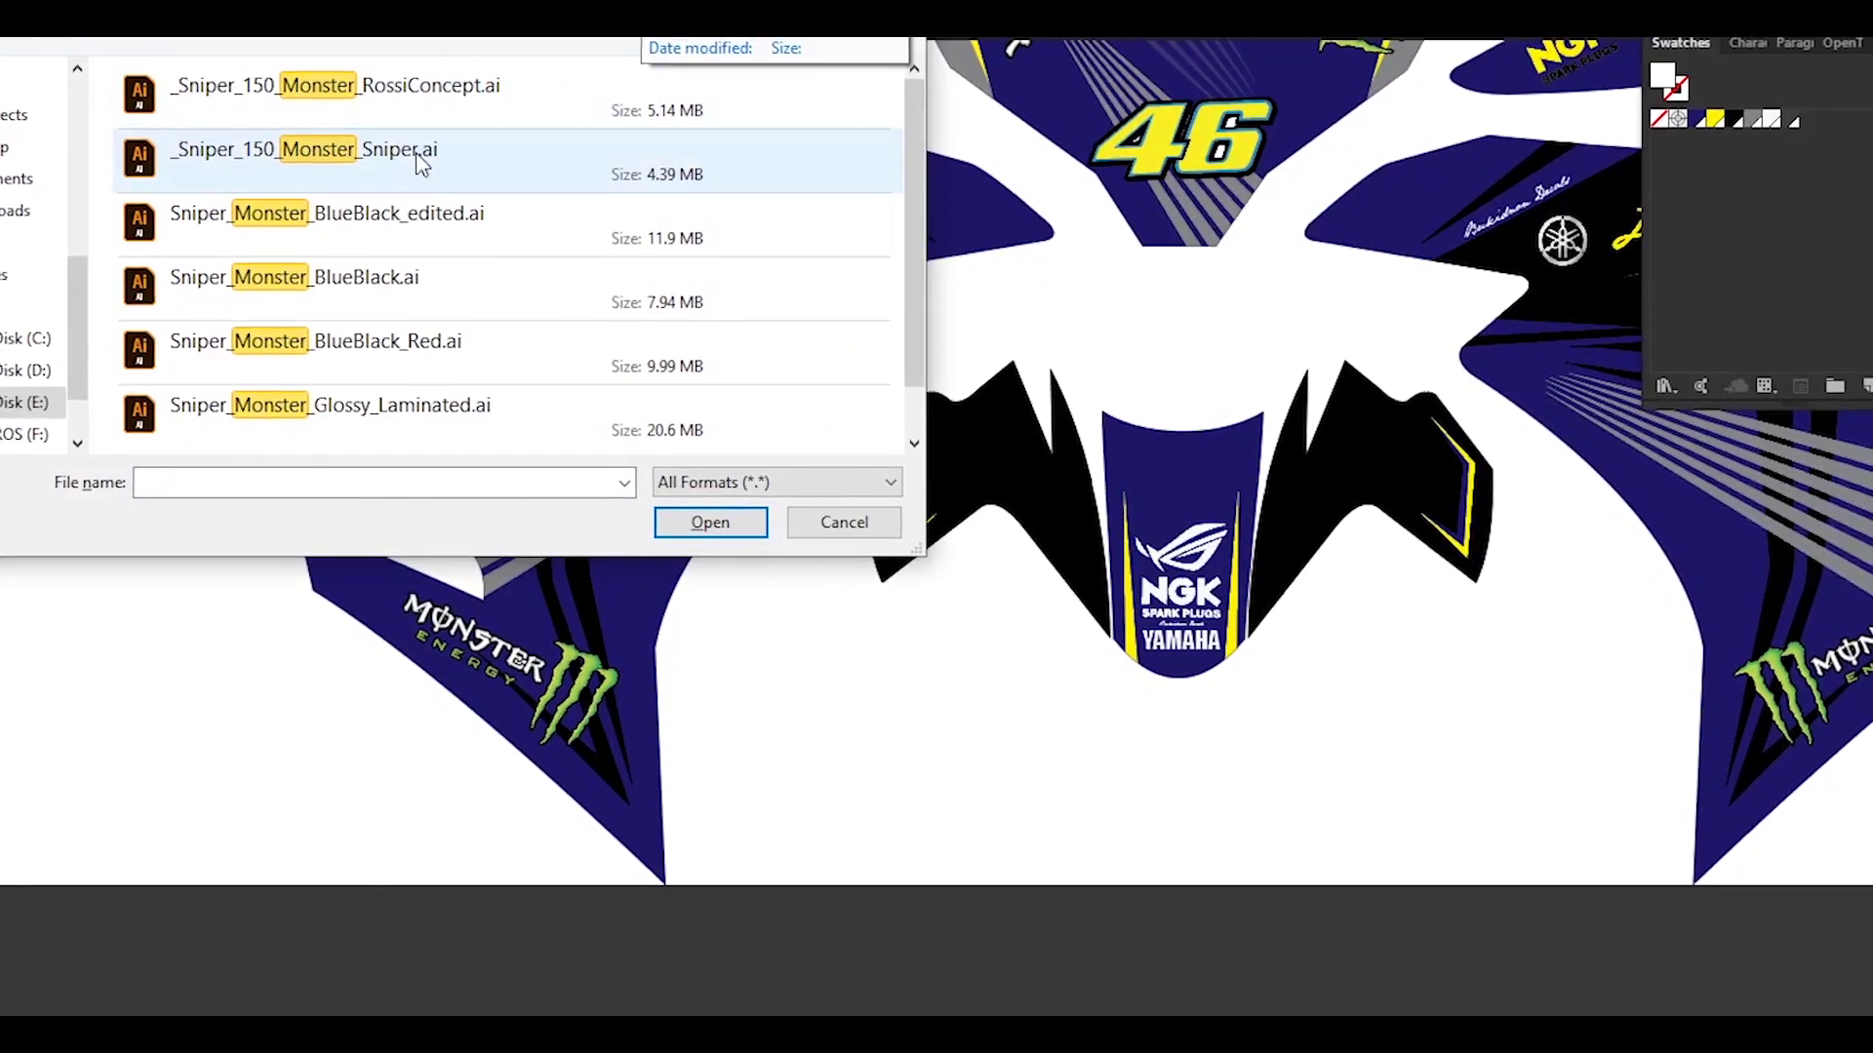
pyautogui.doubleClick(426, 167)
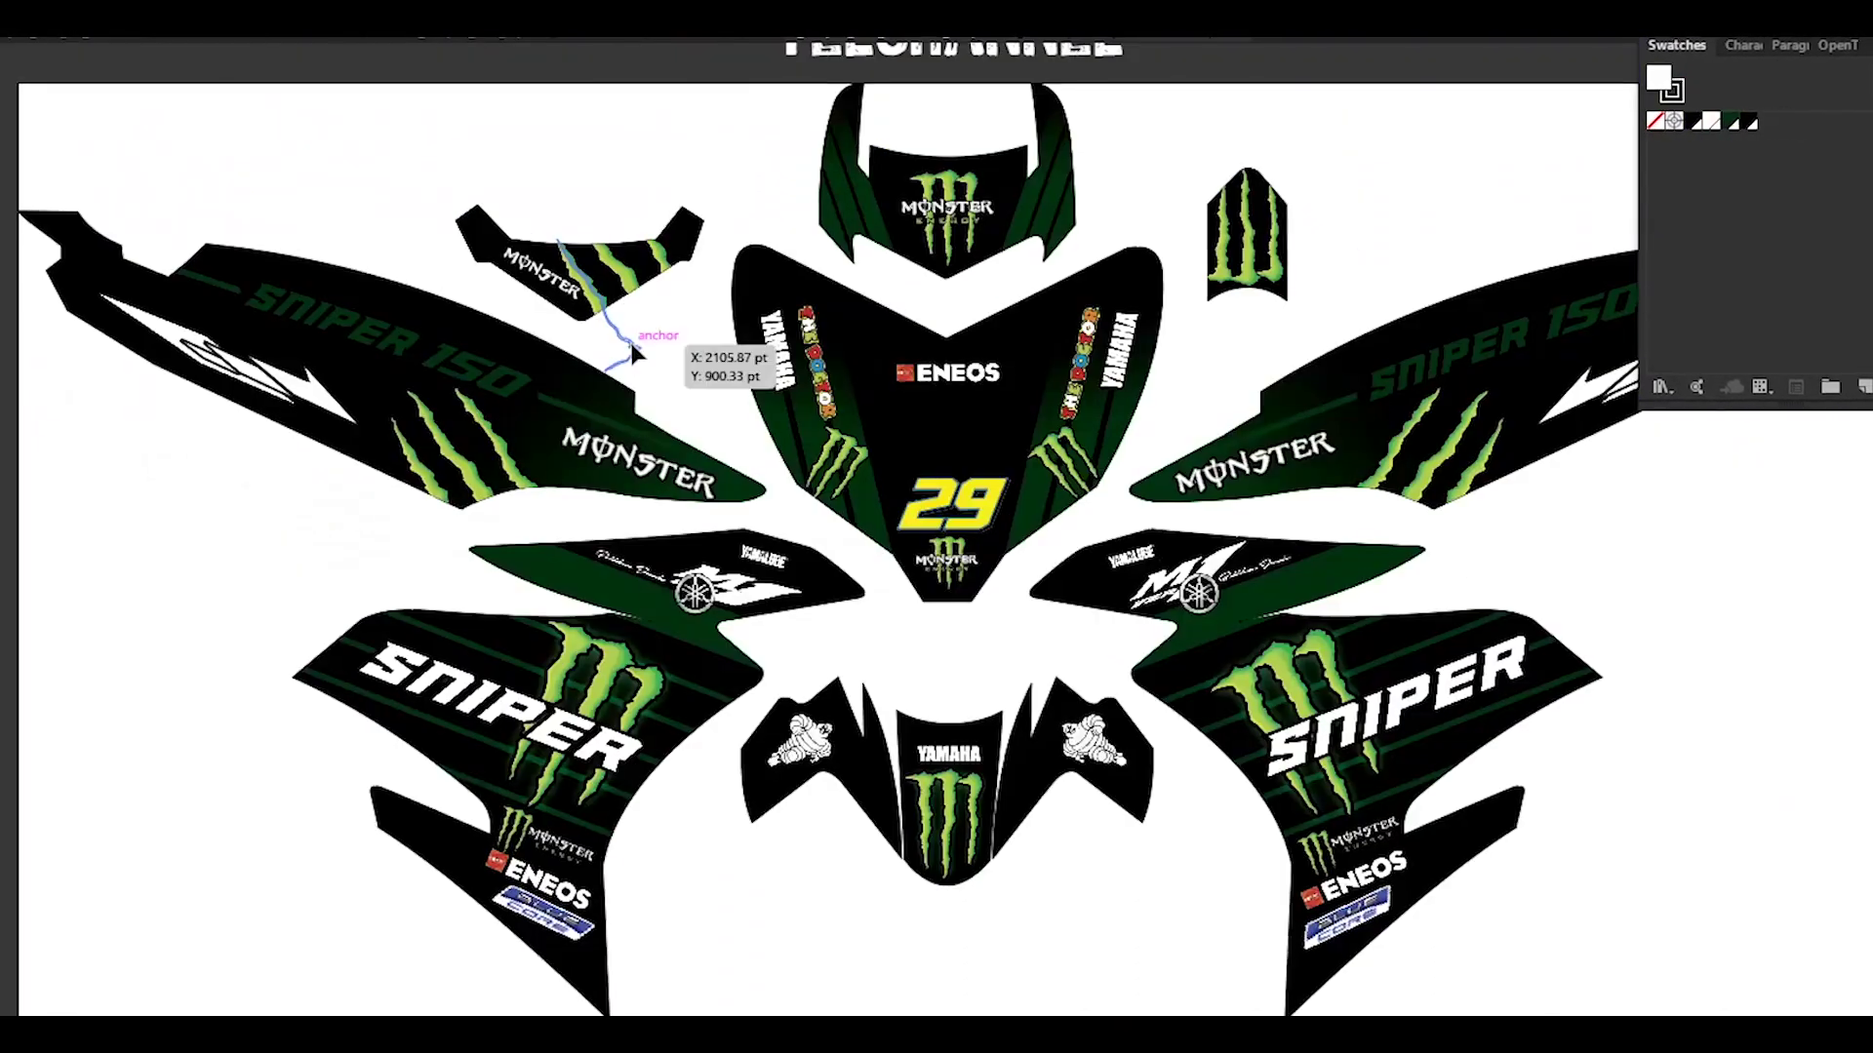
pyautogui.scroll(3, 614, 624)
pyautogui.scroll(3, 612, 617)
pyautogui.click(537, 454)
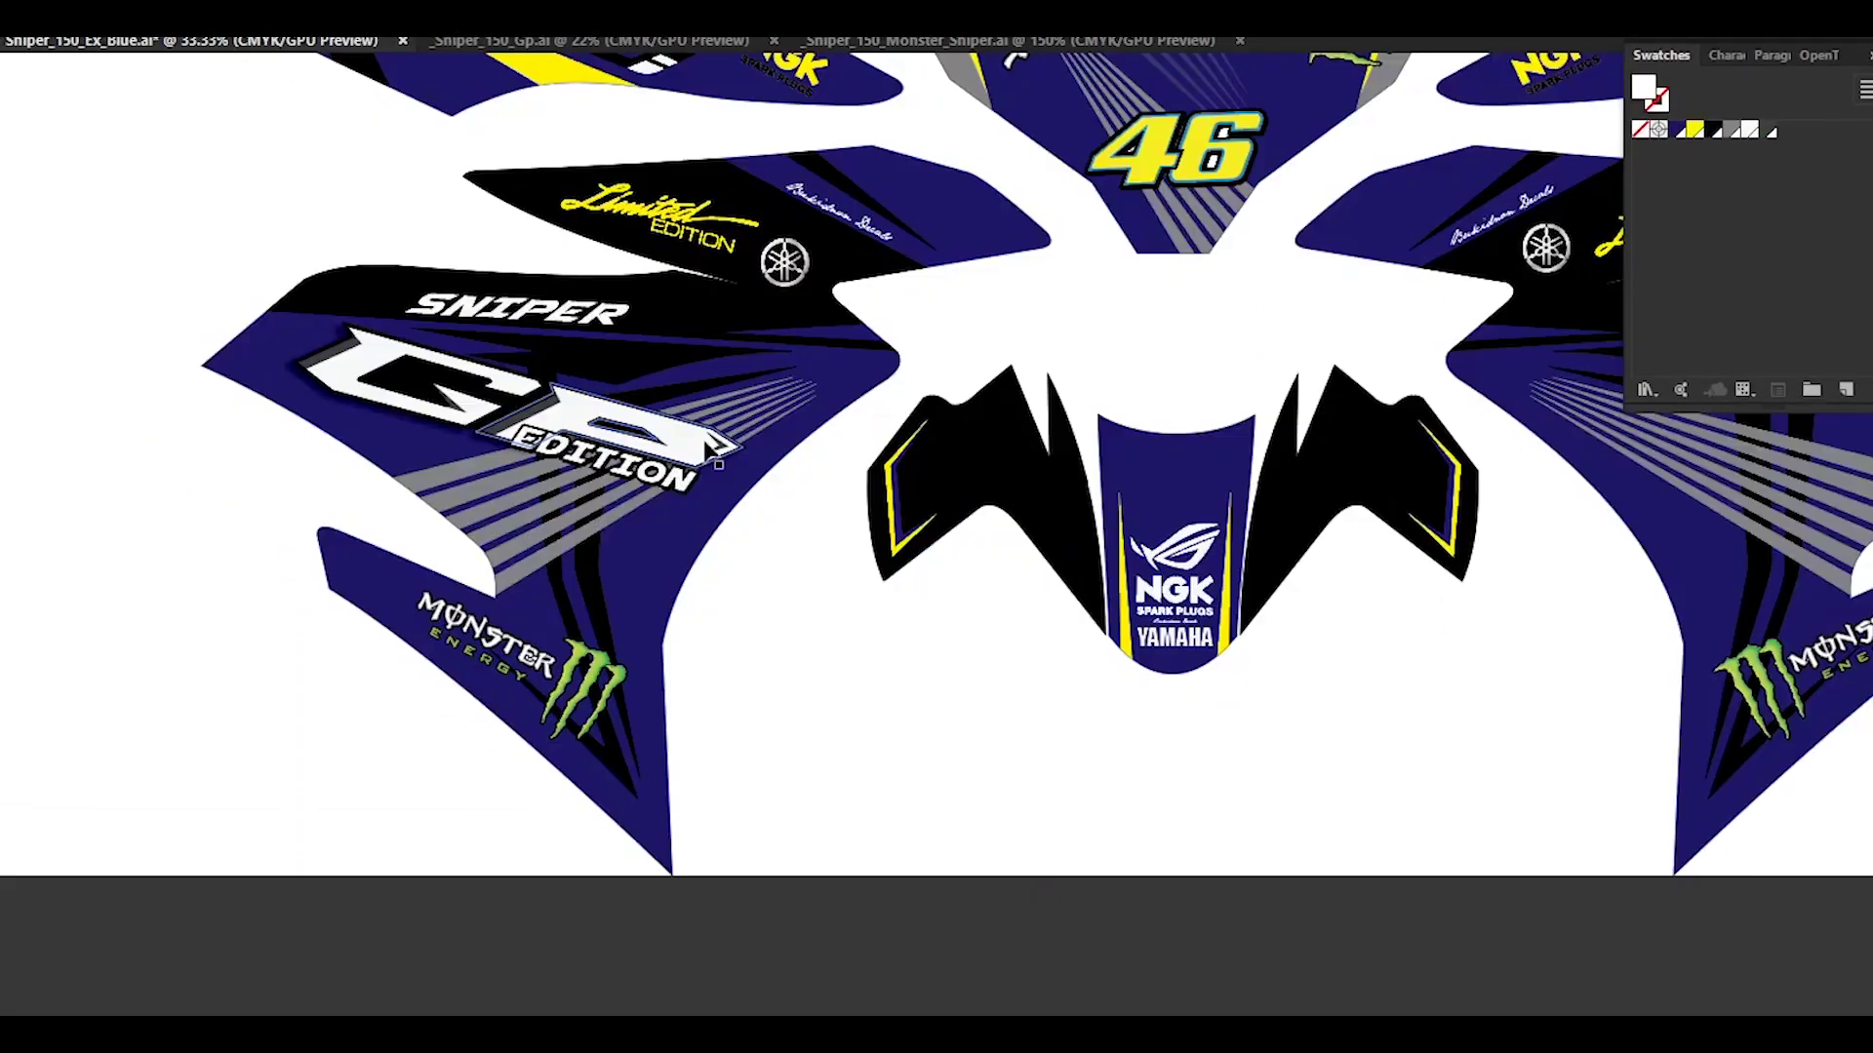
# - Place the ENEOS and BLUE CORE logos below GP EDITION on the left side fairing and adjust their size and alignment
pyautogui.moveTo(876, 720); pyautogui.dragTo(629, 575)
pyautogui.hotkey('ctrl', '1')
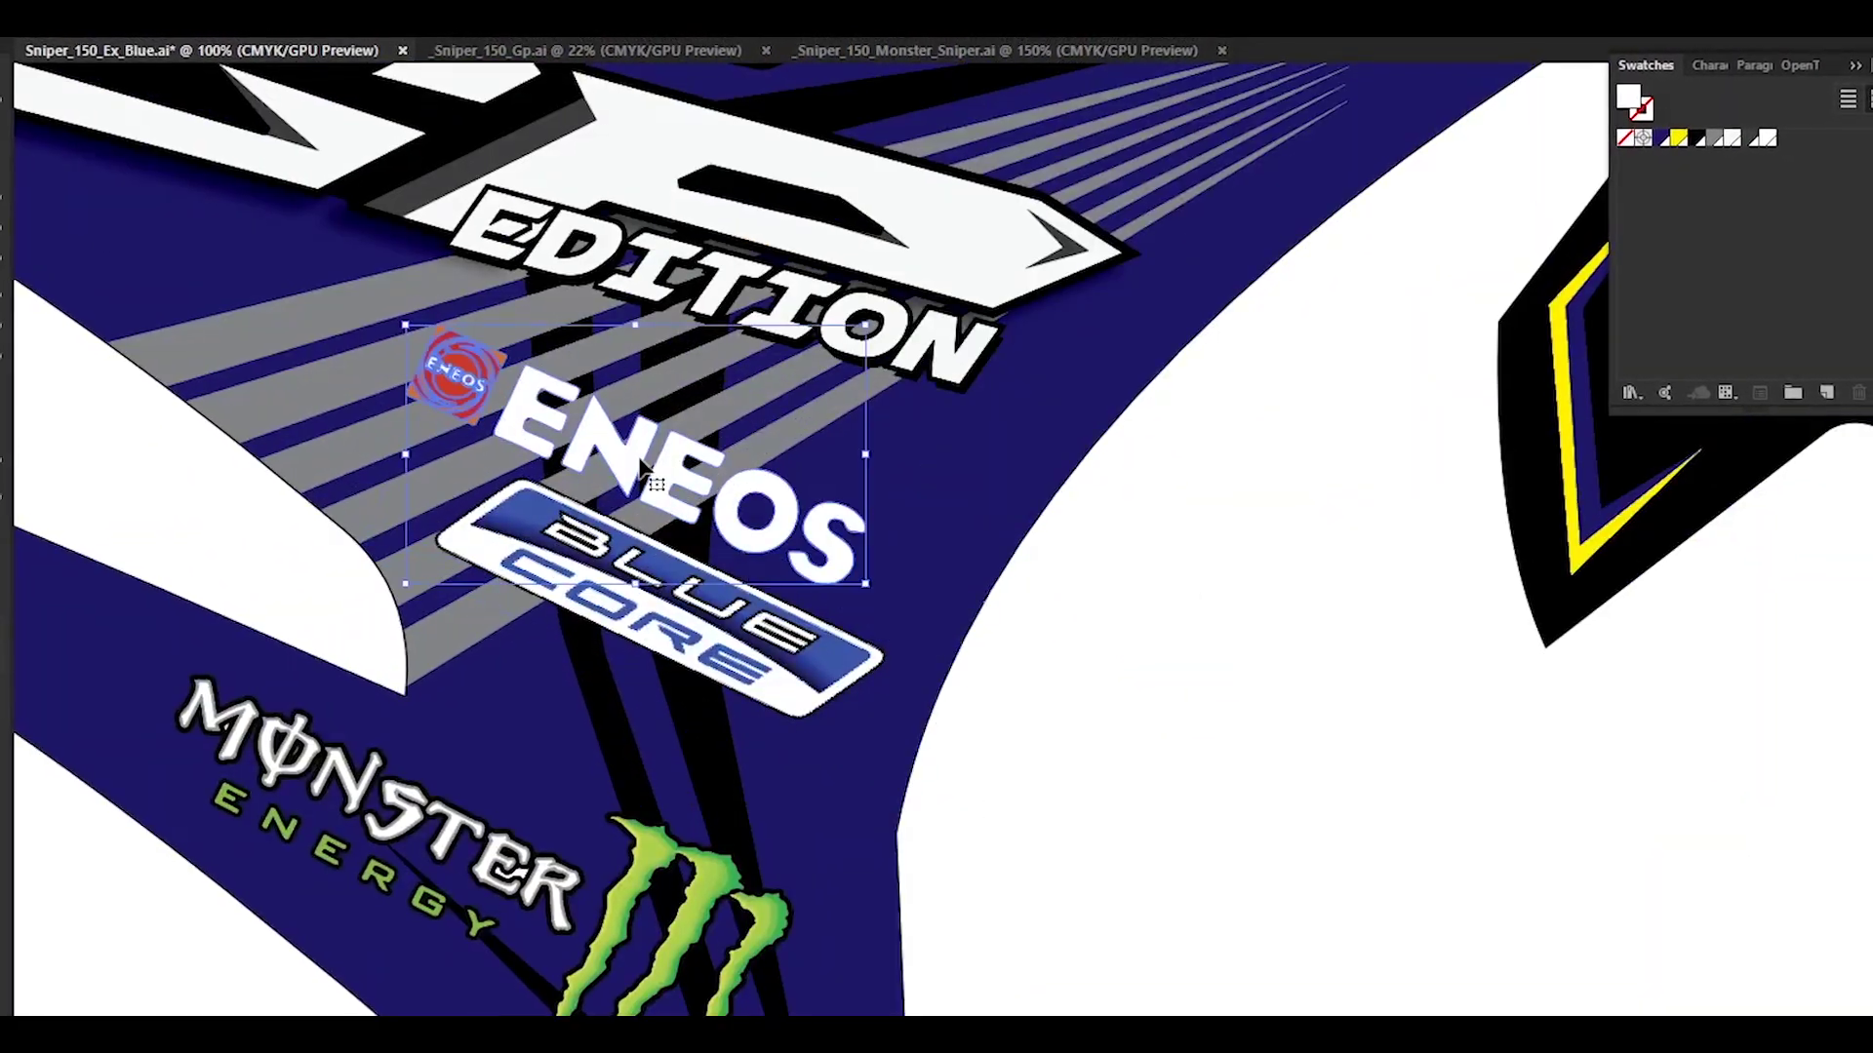
pyautogui.moveTo(898, 602); pyautogui.dragTo(901, 603)
pyautogui.moveTo(783, 655); pyautogui.dragTo(774, 663)
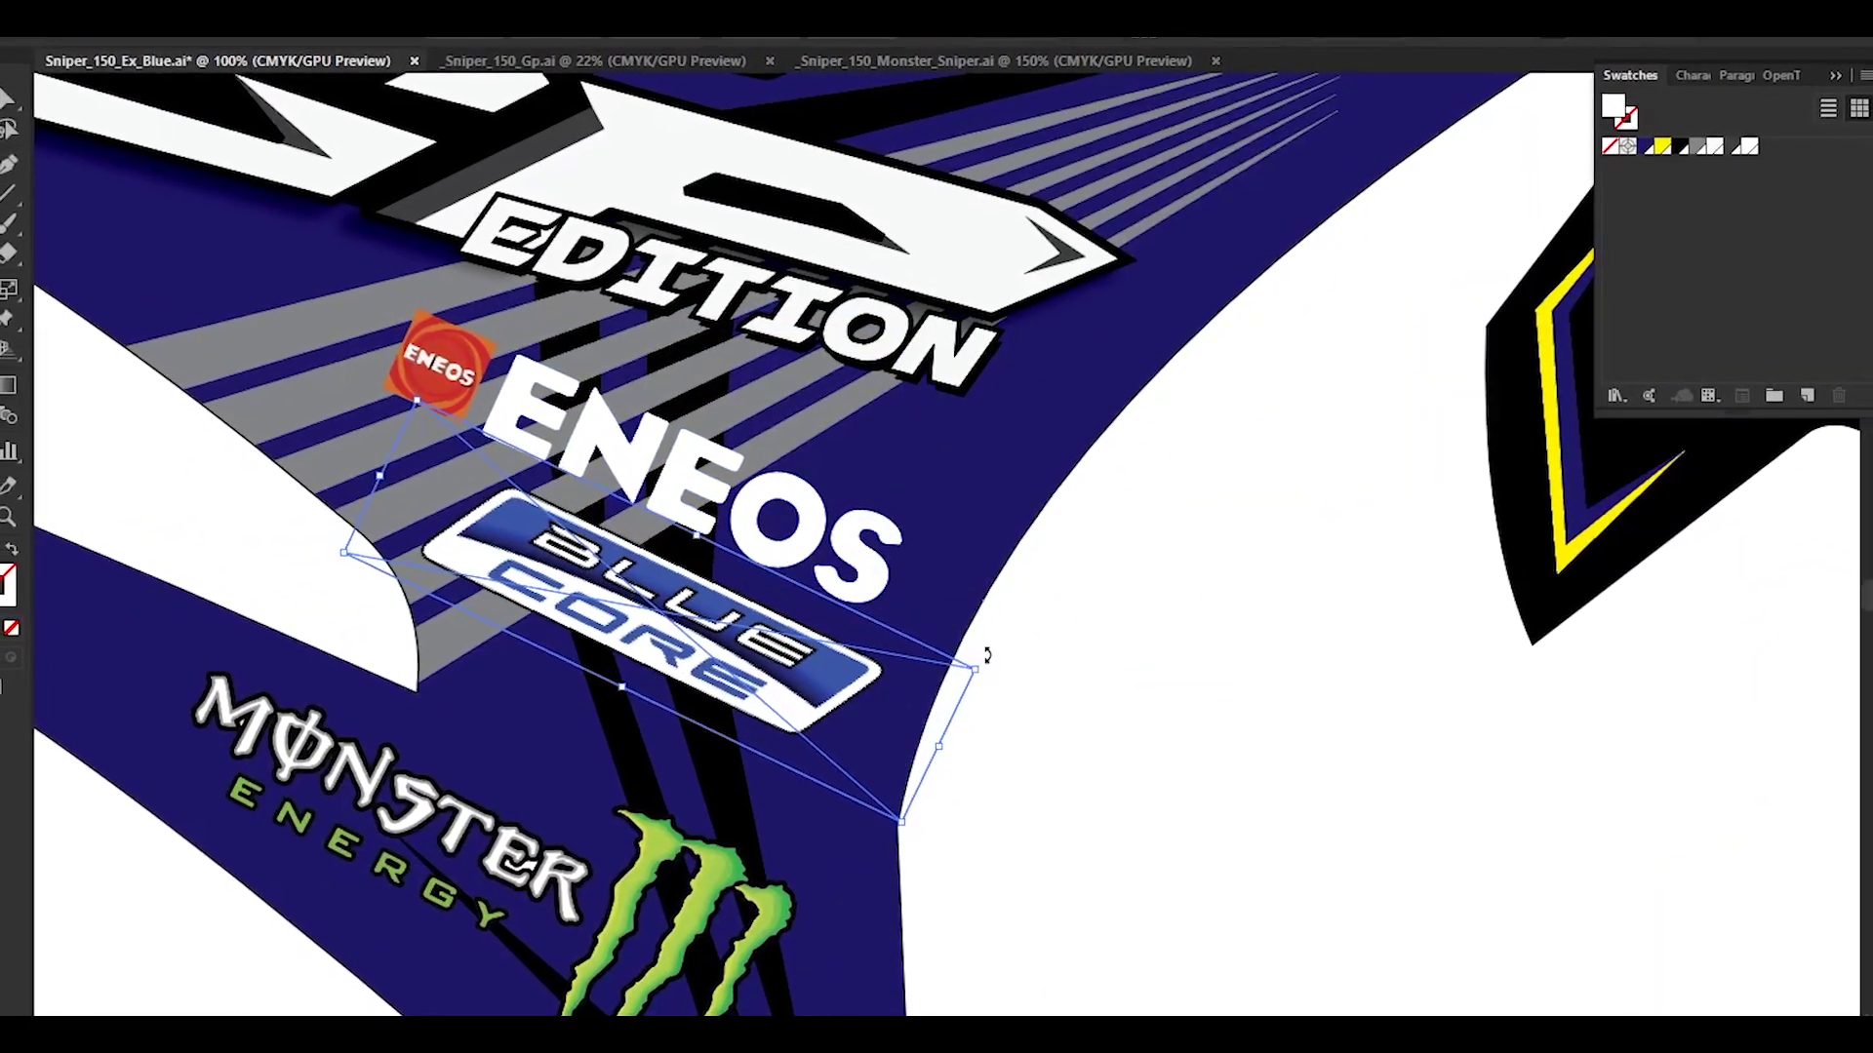
pyautogui.click(694, 517)
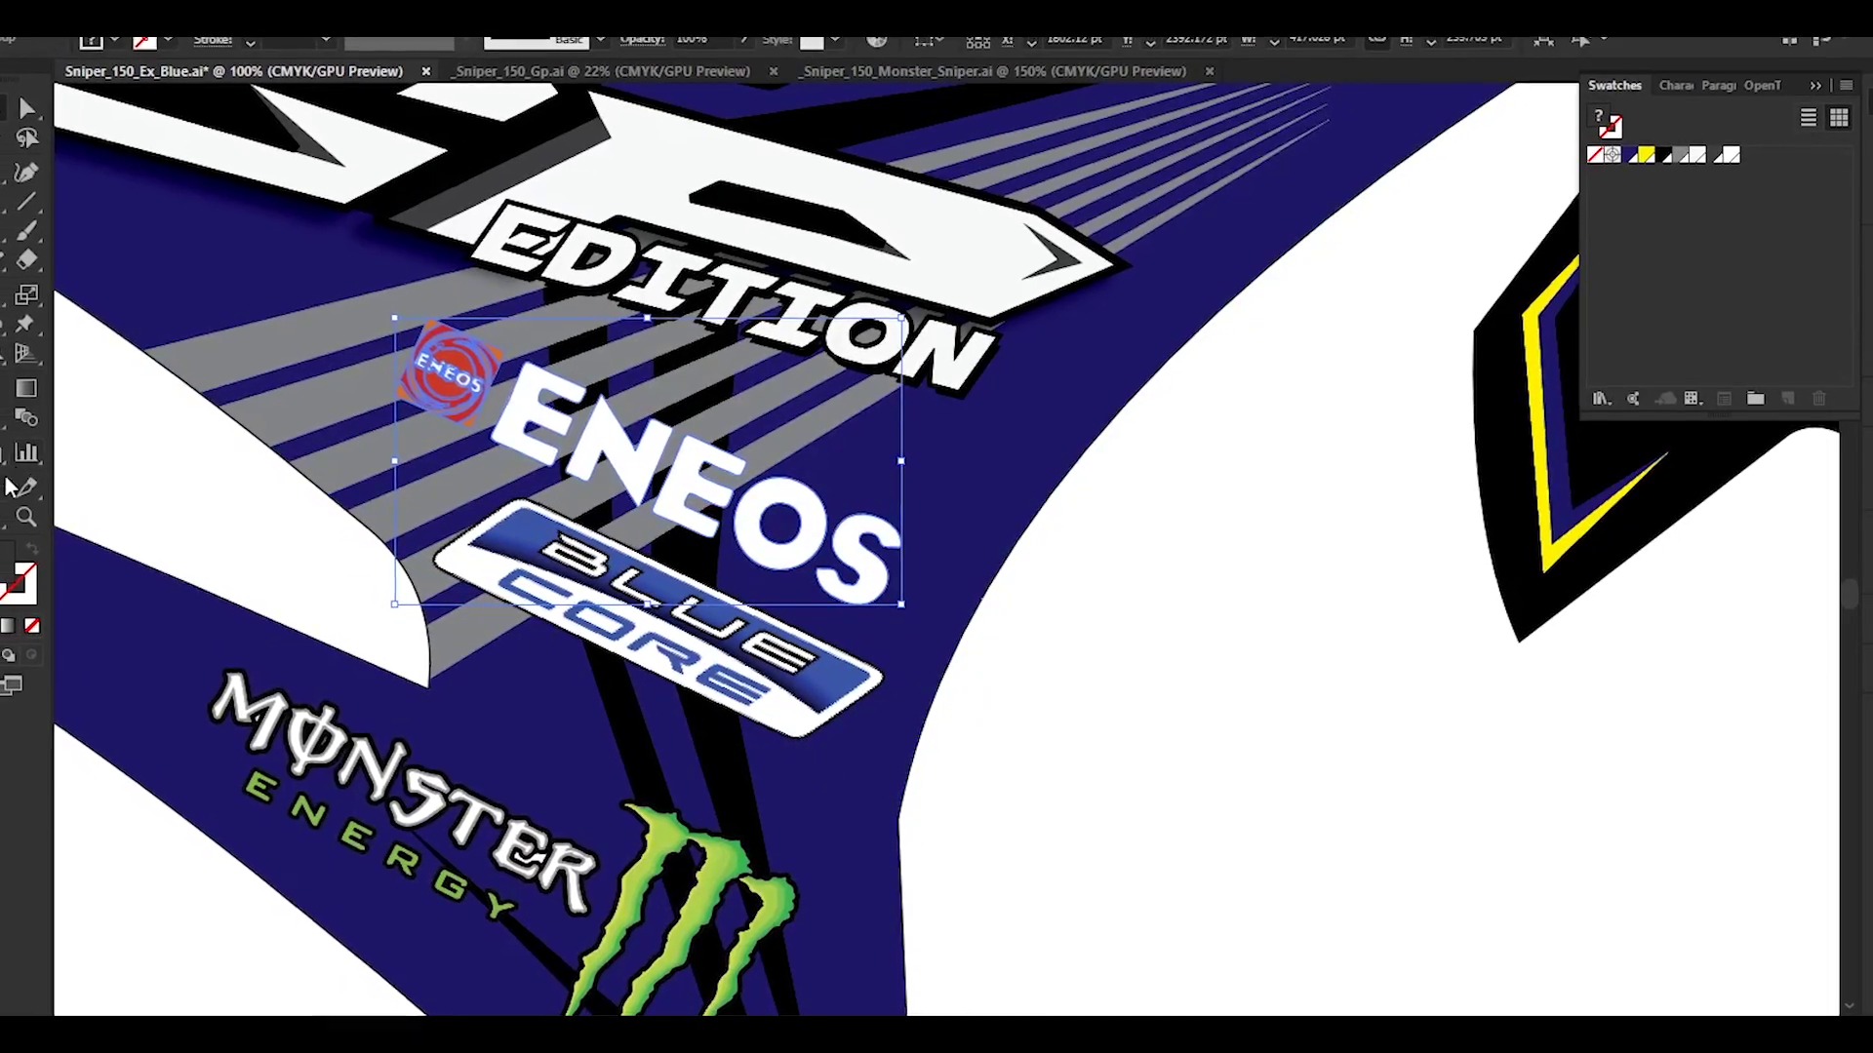
# - Add an offset path outline around the ENEOS logo on the left side fairing and fill it black
pyautogui.click(142, 19)
pyautogui.moveTo(167, 543)
pyautogui.click(627, 635)
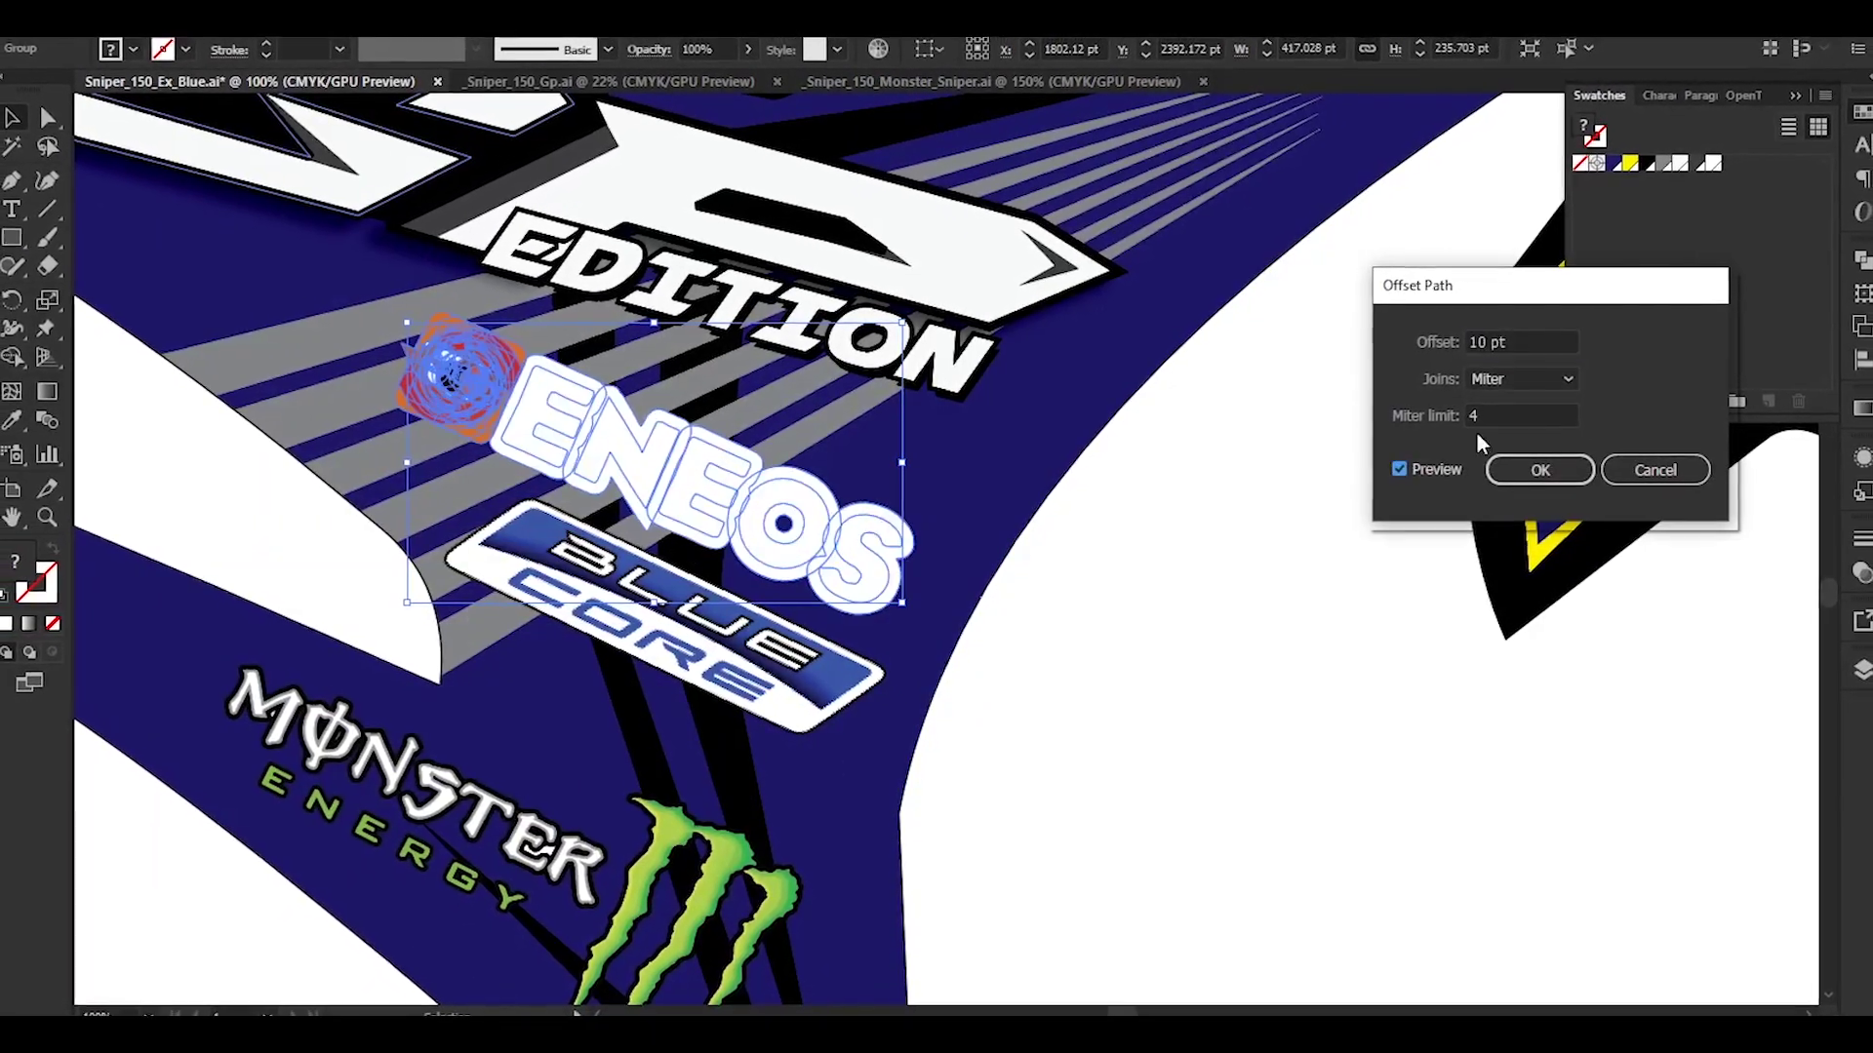
pyautogui.click(1539, 469)
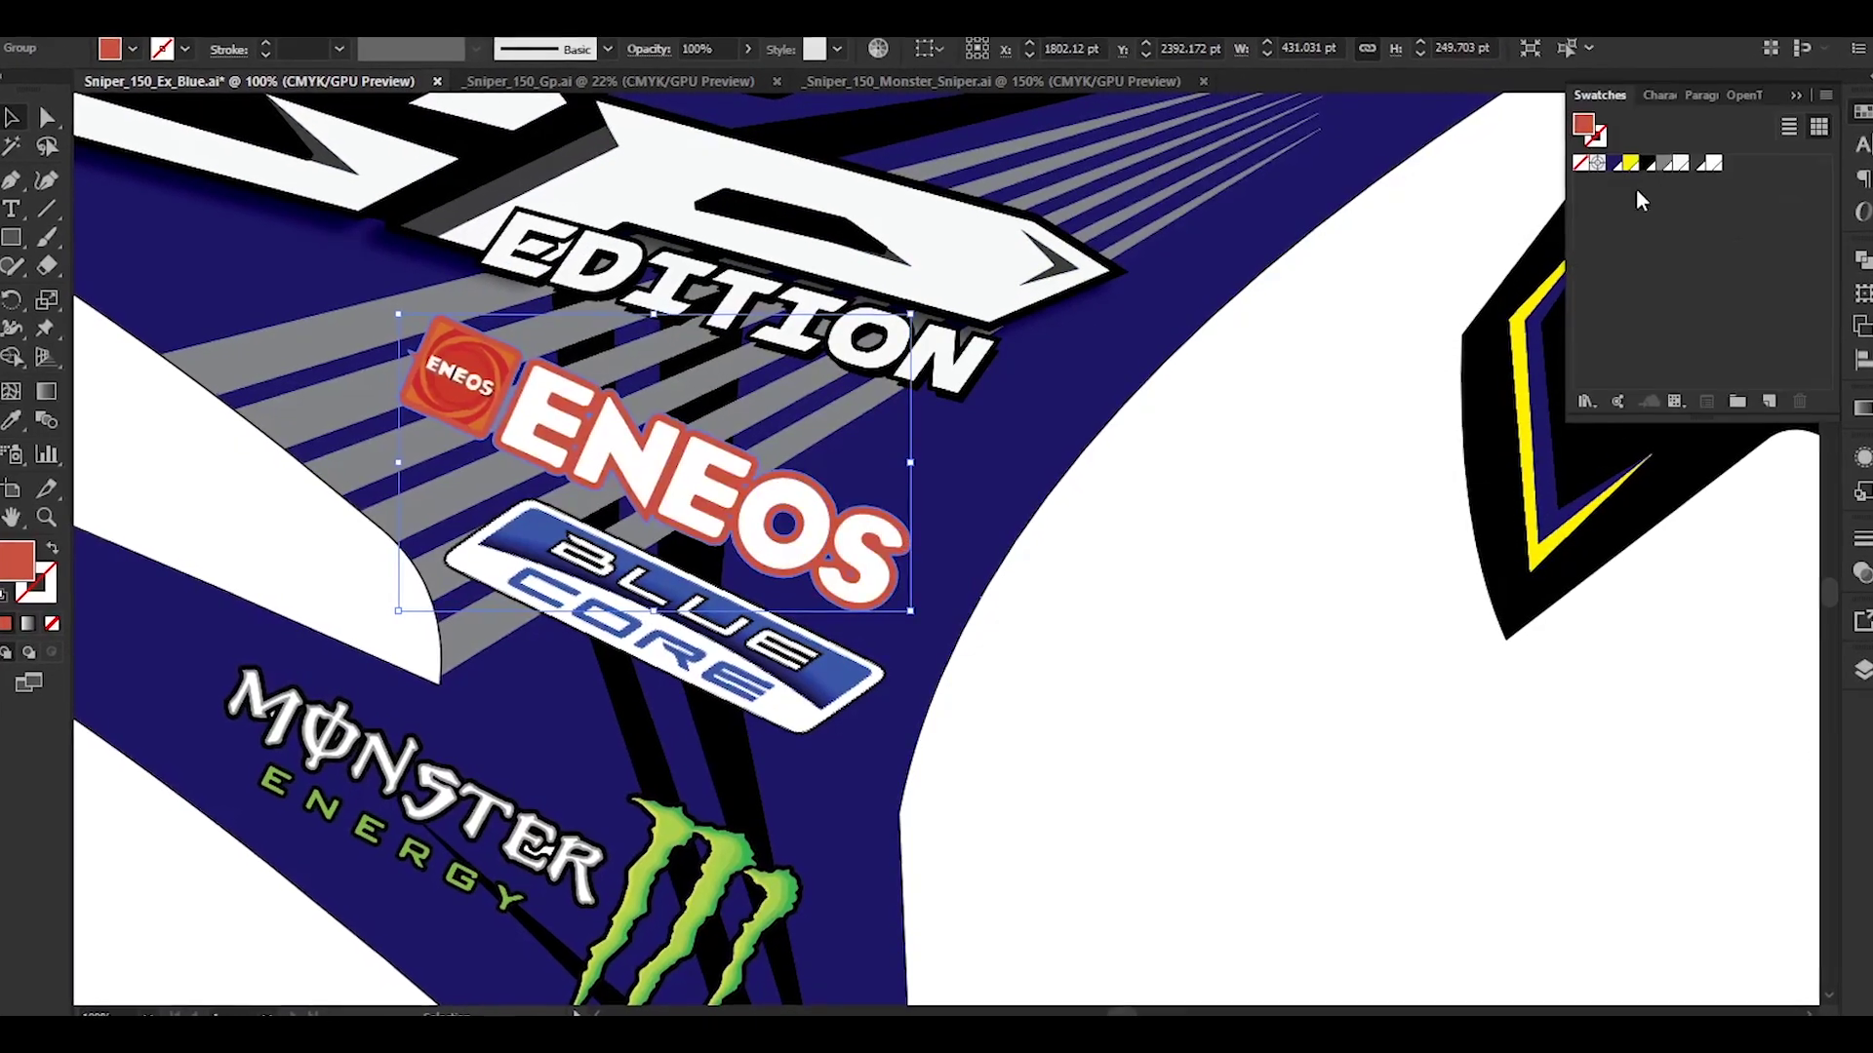
pyautogui.click(1058, 683)
# - Move the ENEOS and BLUE CORE logos to the lower part of the left side fairing and the MONSTER ENERGY logo beneath GP EDITION
pyautogui.scroll(-2, 1073, 702)
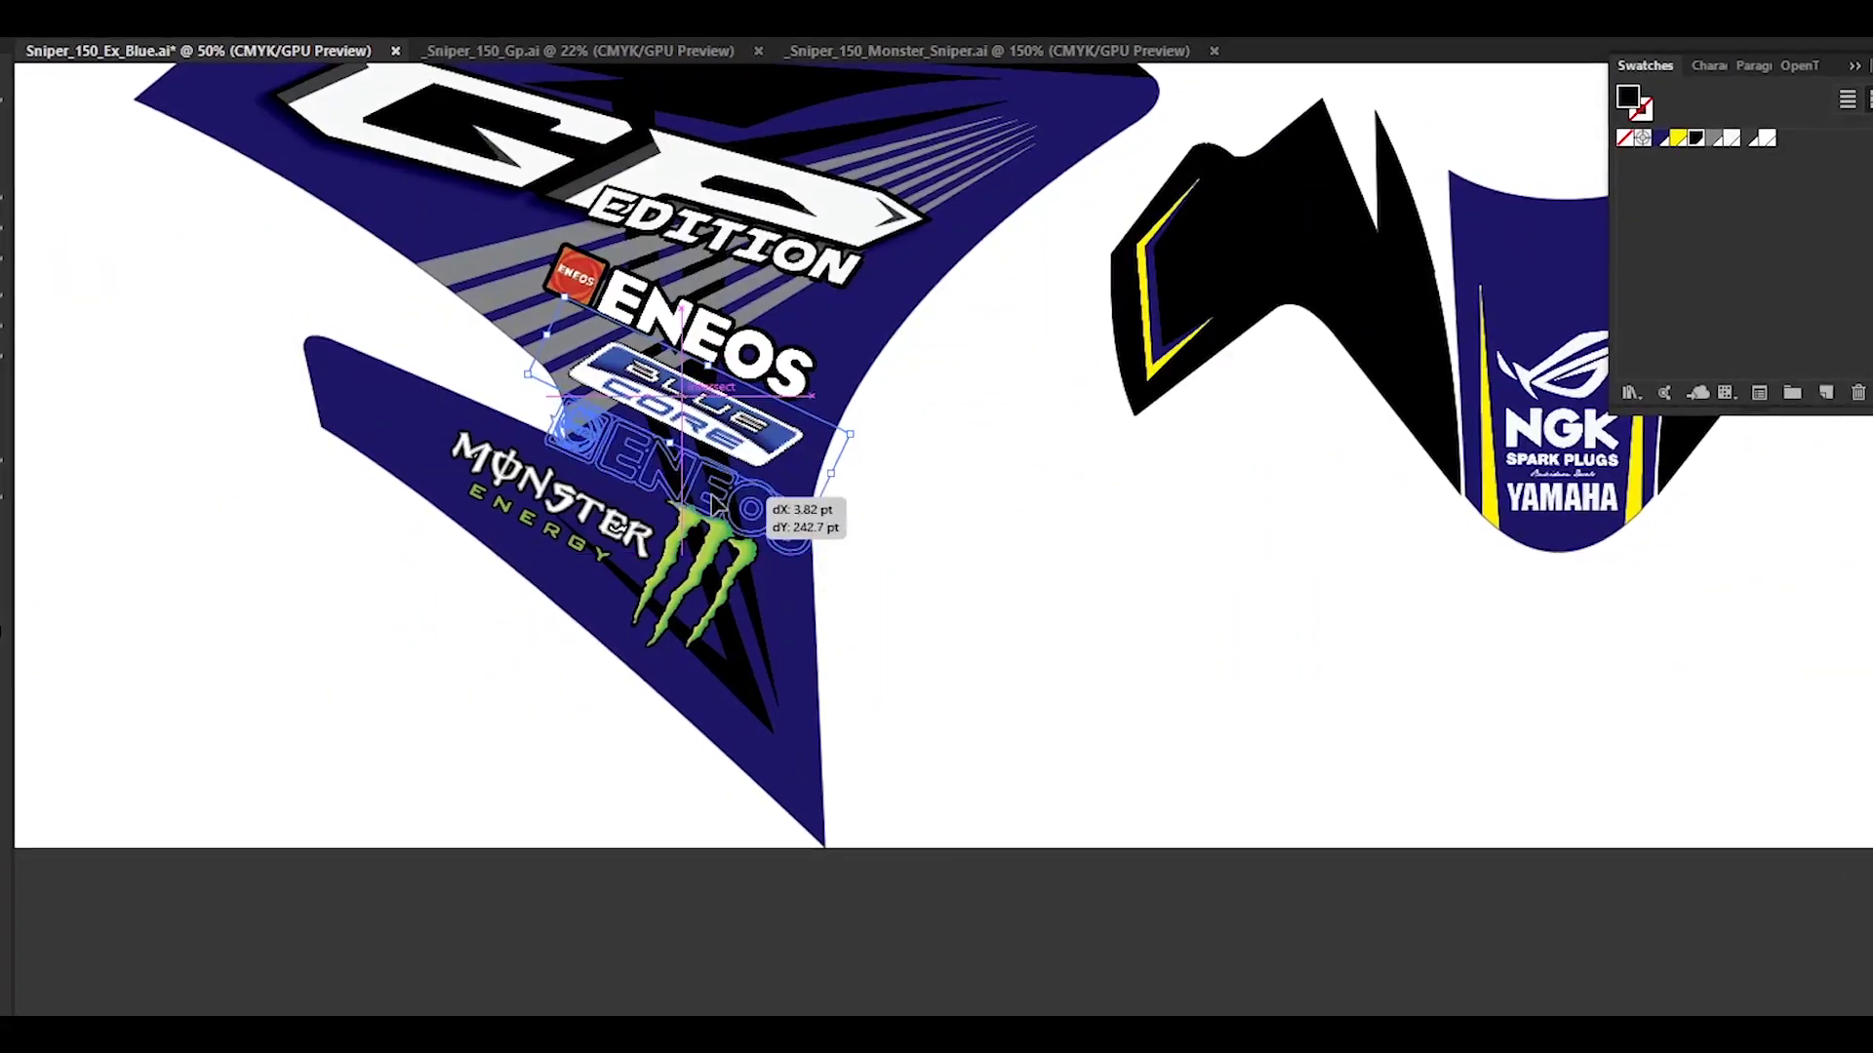
pyautogui.moveTo(713, 570); pyautogui.dragTo(673, 644)
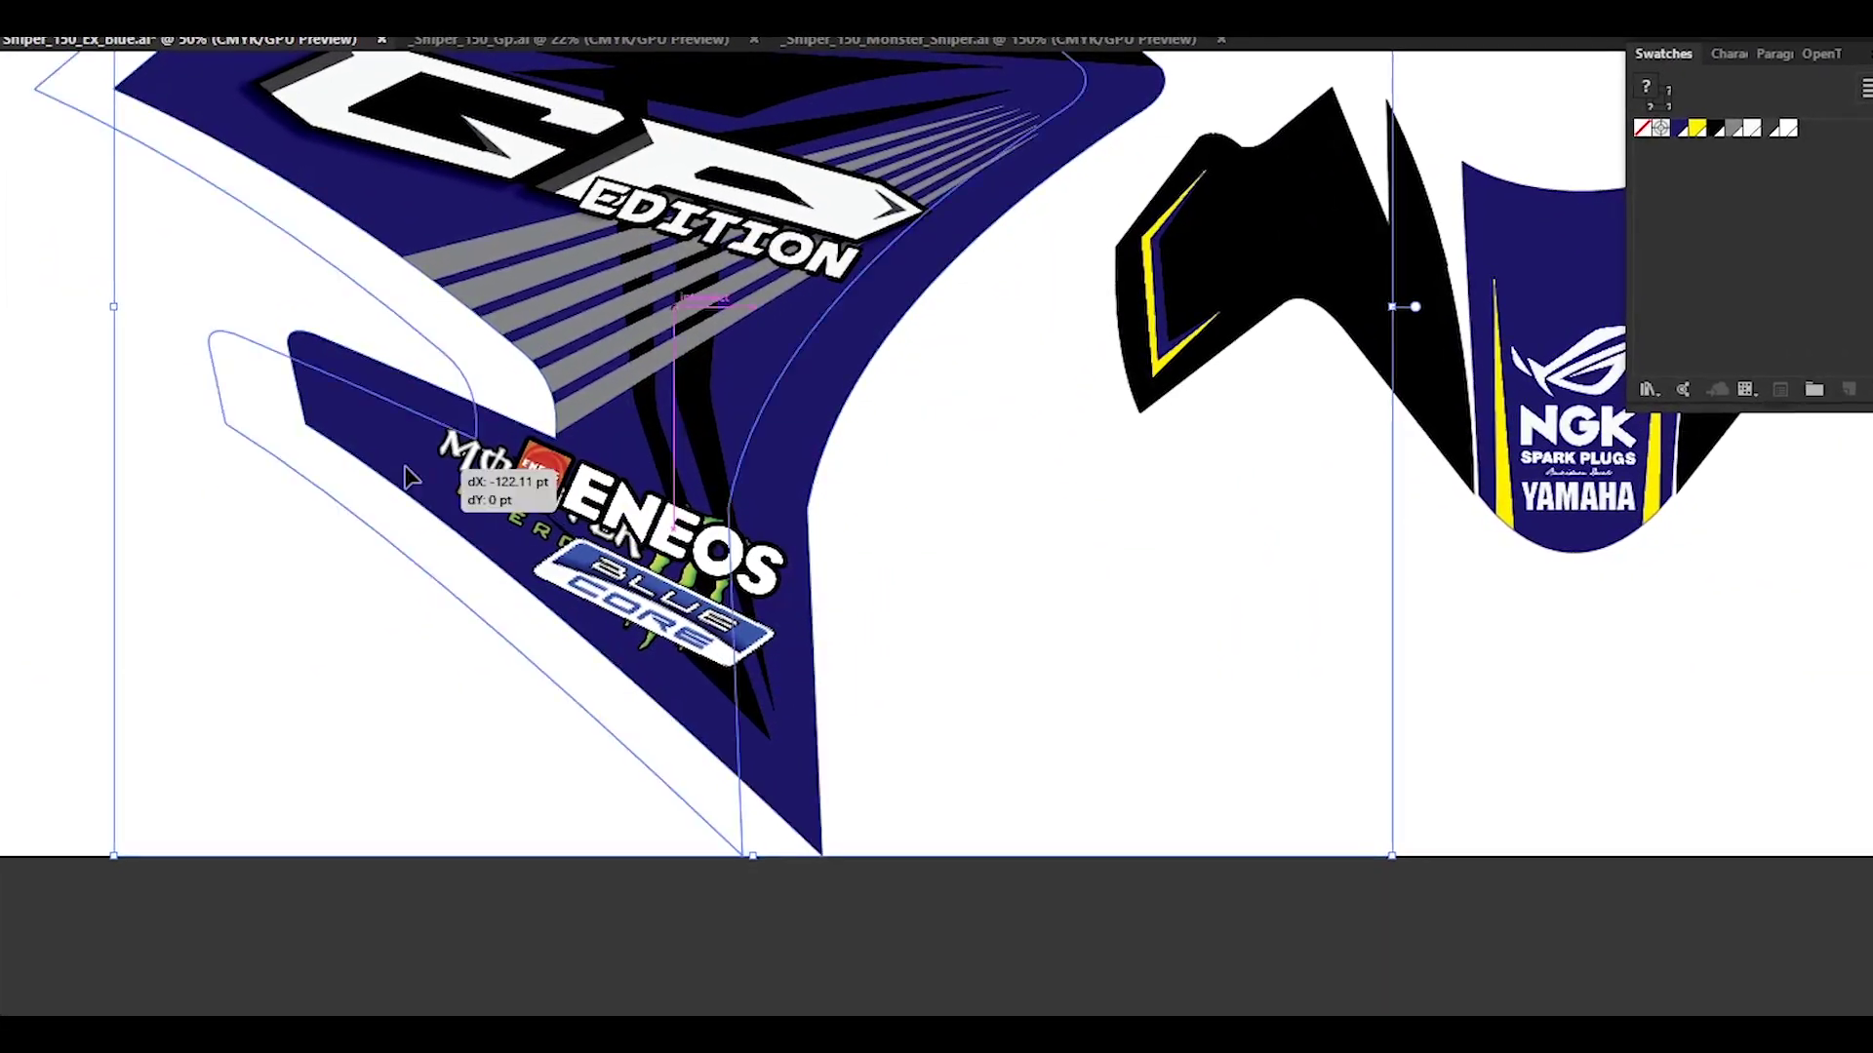
pyautogui.moveTo(409, 476); pyautogui.dragTo(485, 465)
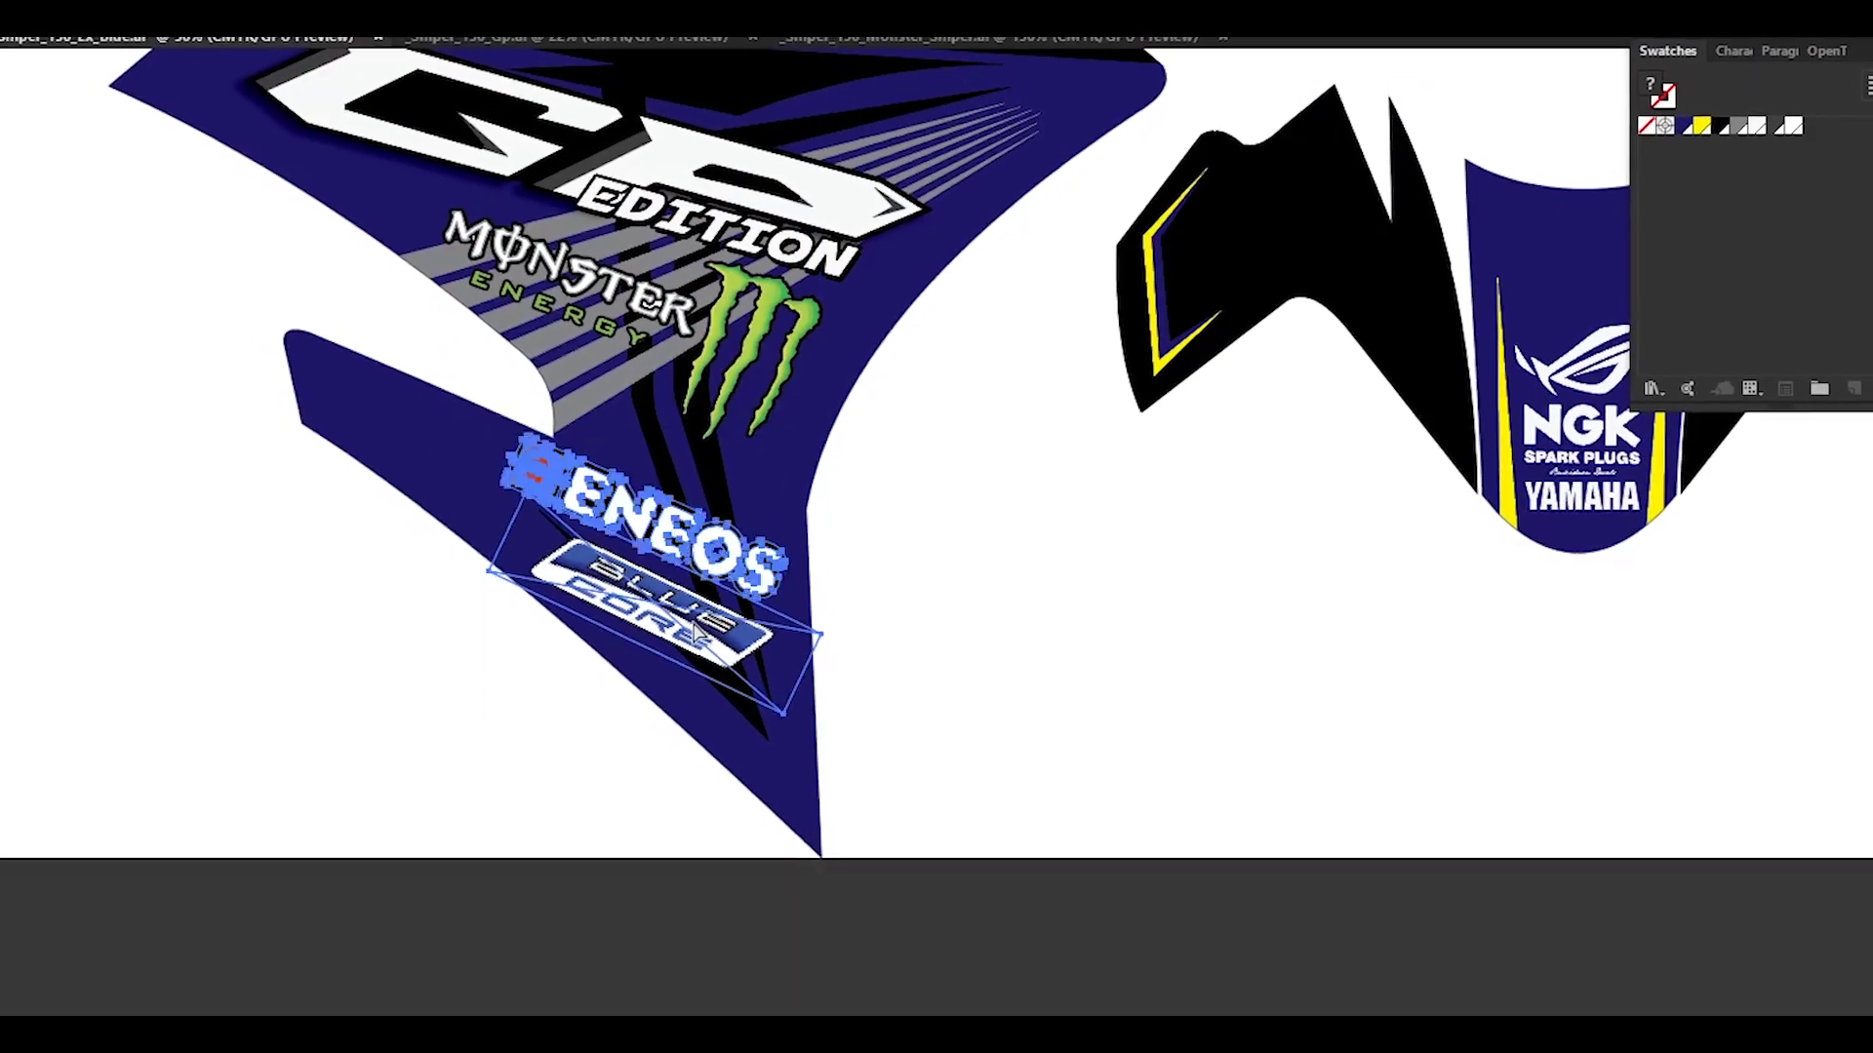
pyautogui.moveTo(695, 632); pyautogui.dragTo(696, 633)
pyautogui.doubleClick(696, 632)
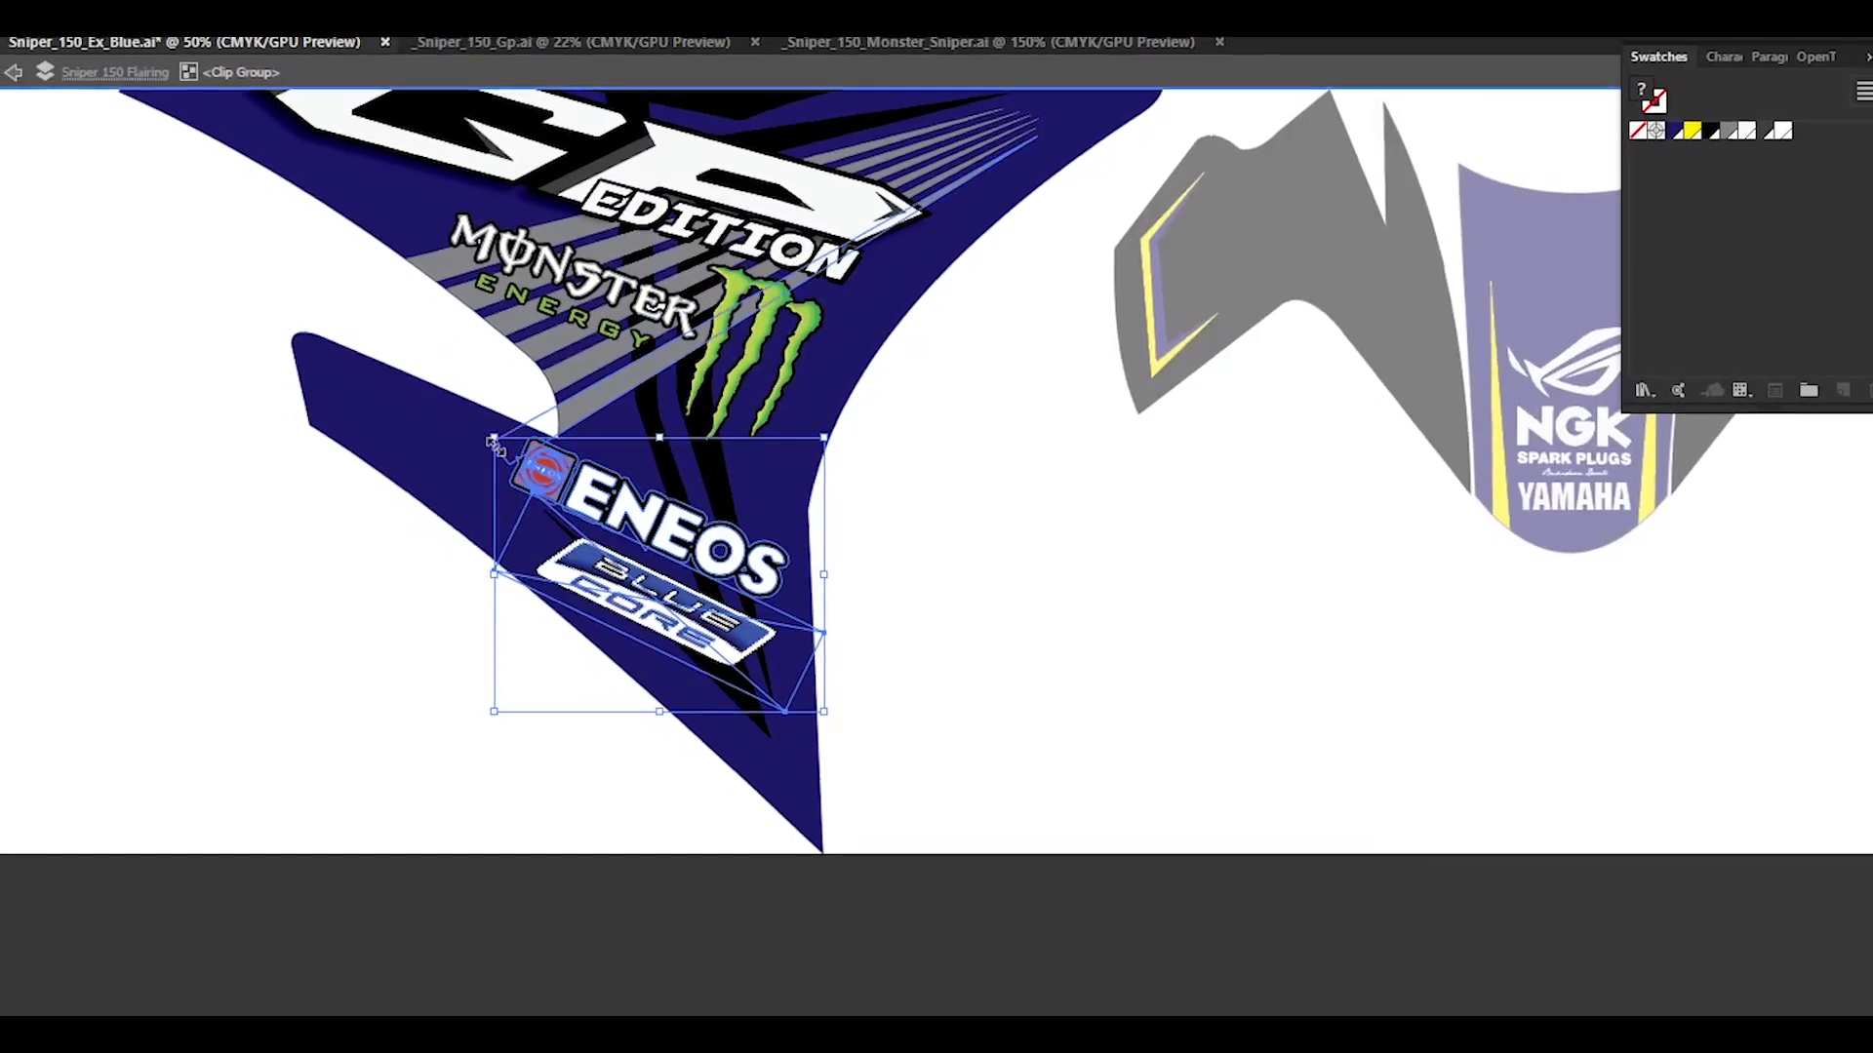
pyautogui.hotkey('ctrl', '-')
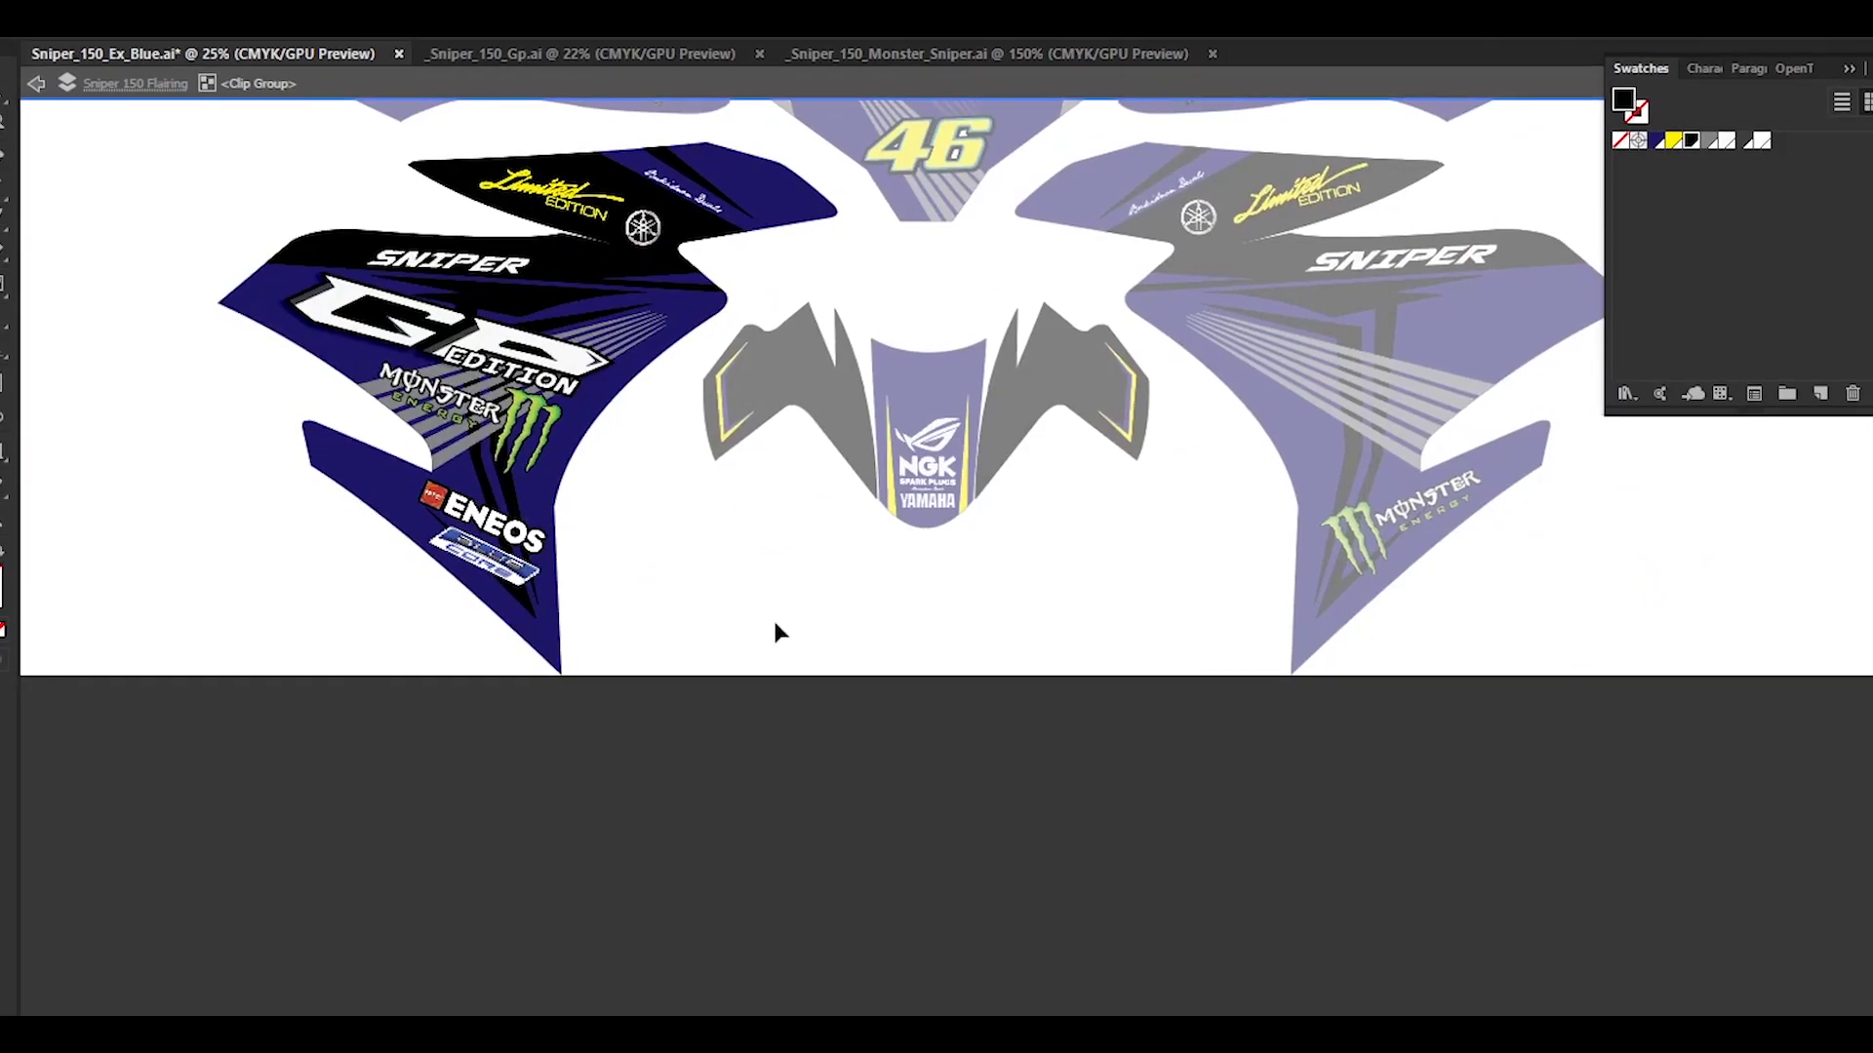
# - Check the sponsor logos in the motorcycle reference photo and the Monster layout, and close _Sniper_150_Monster_Sniper.ai
pyautogui.hotkey('alt', 'Tab')
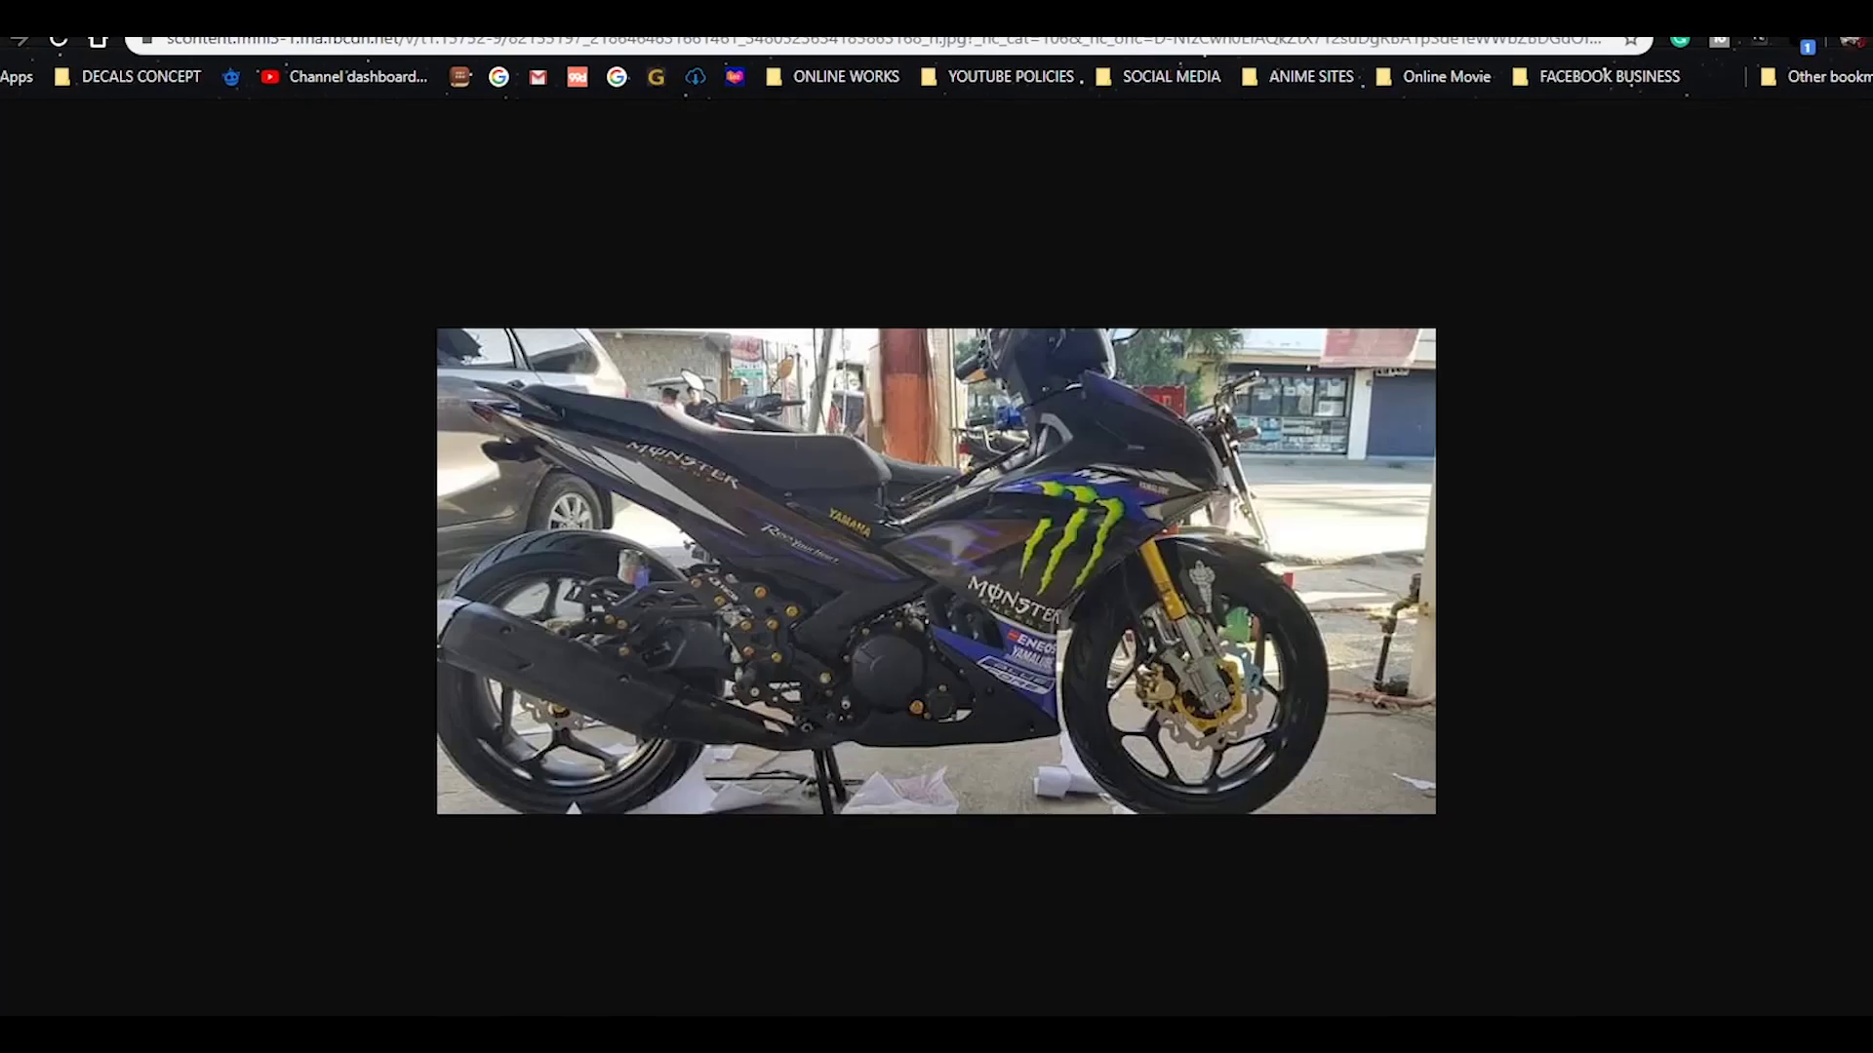
pyautogui.hotkey('alt', 'Tab')
pyautogui.click(923, 70)
pyautogui.hotkey('ctrl', '0')
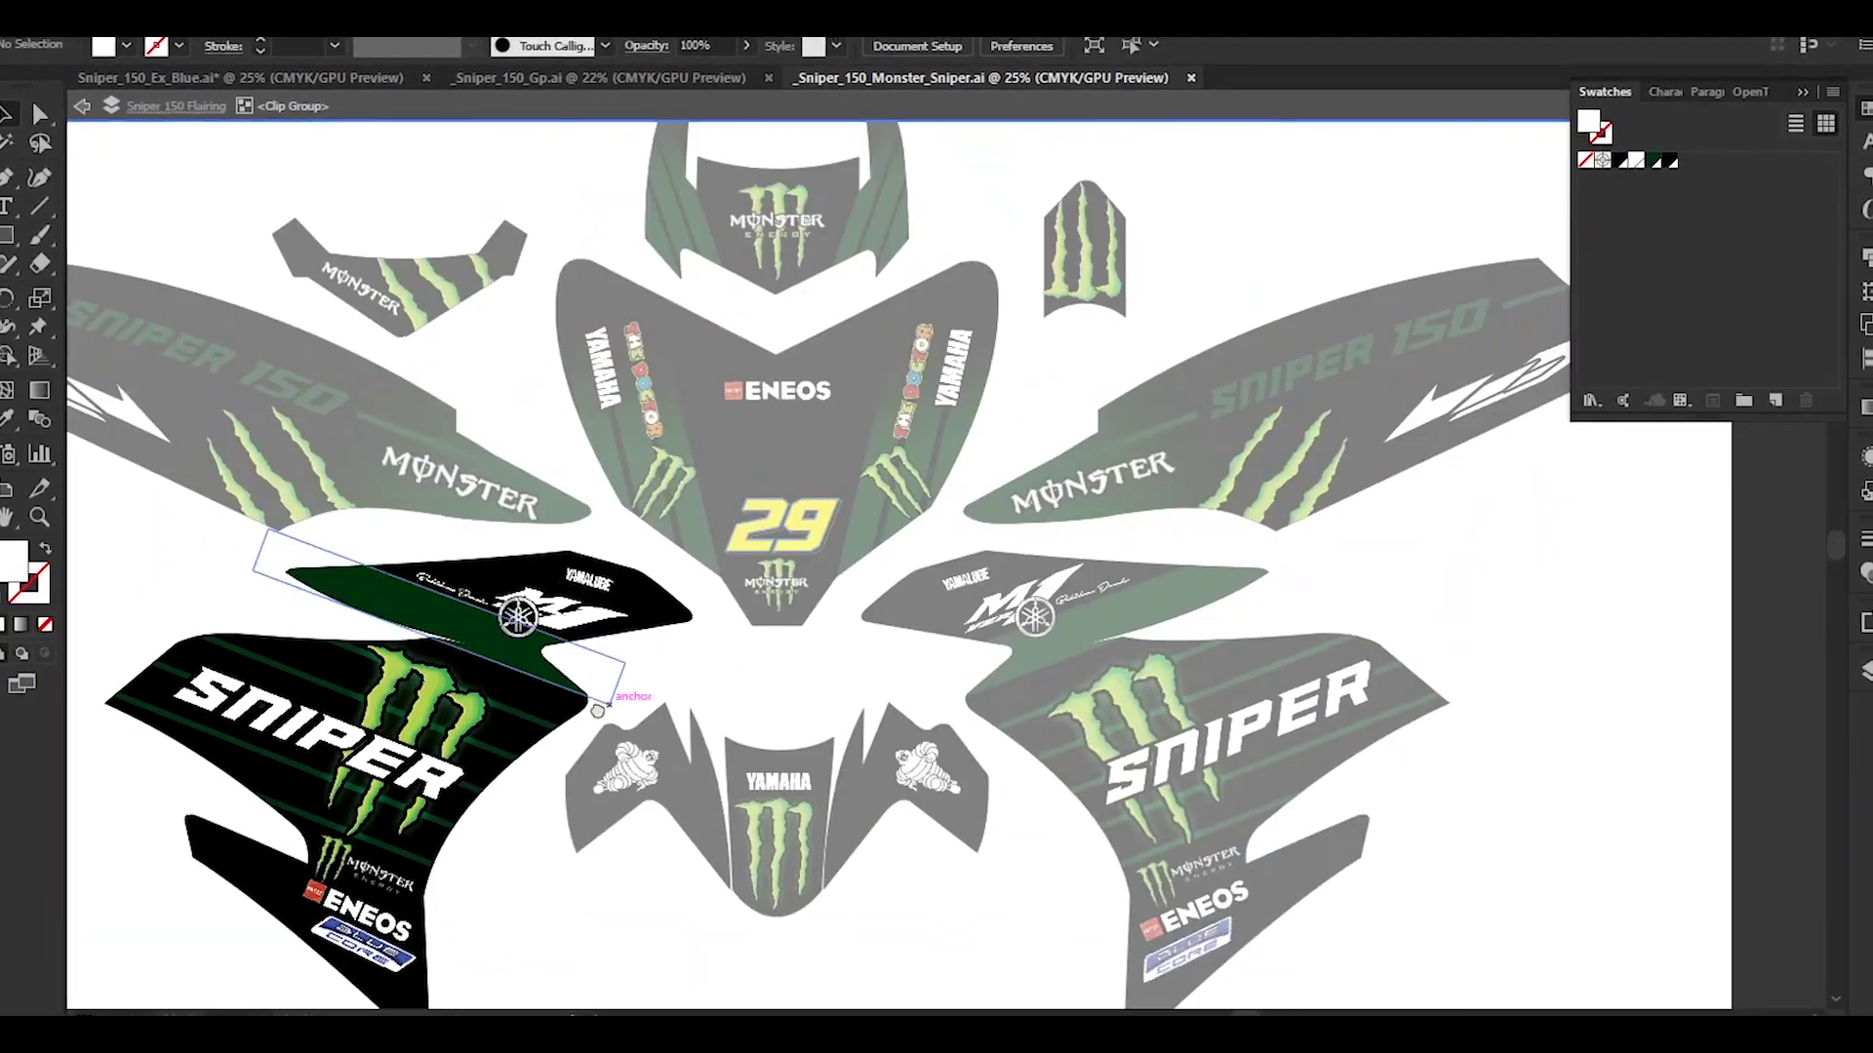
pyautogui.press('Escape')
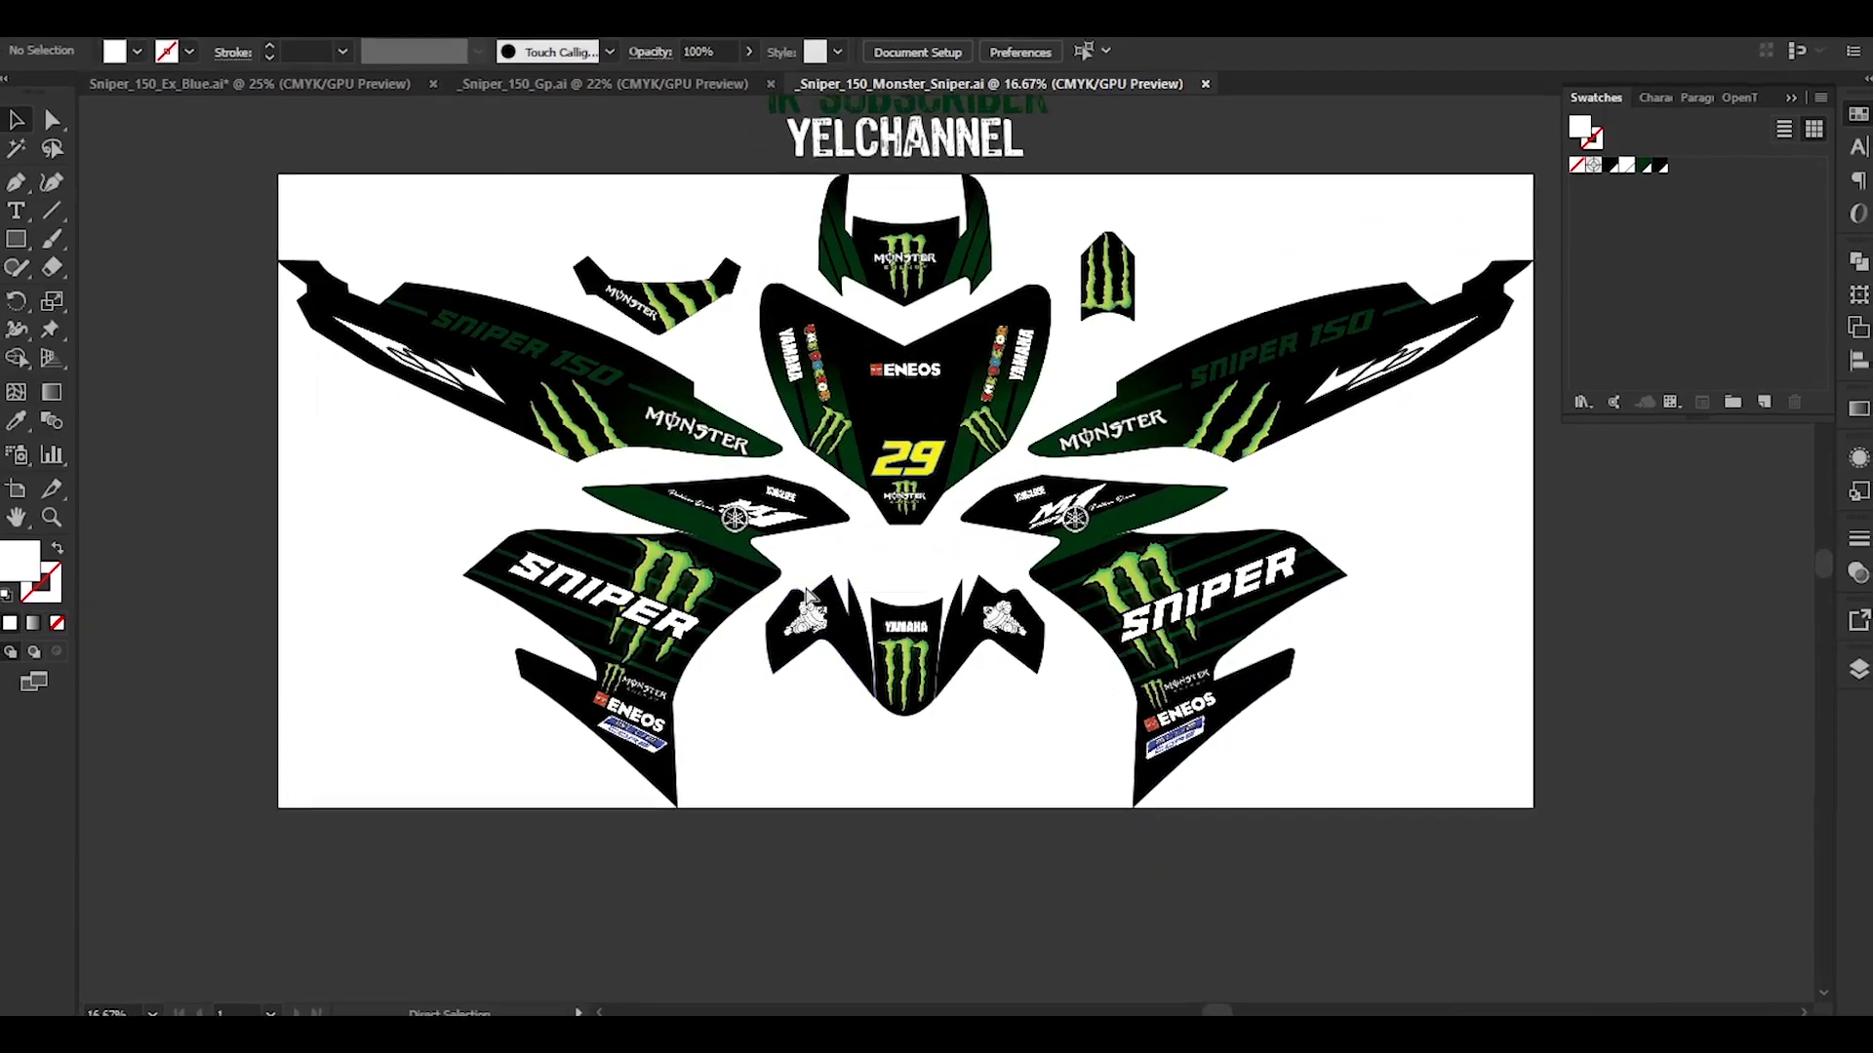
pyautogui.hotkey('ctrl', 'w')
pyautogui.scroll(3, 540, 556)
# - Switch to the Chrome browser and search Google Images for "yamalube logo"
pyautogui.hotkey('alt', 'Tab')
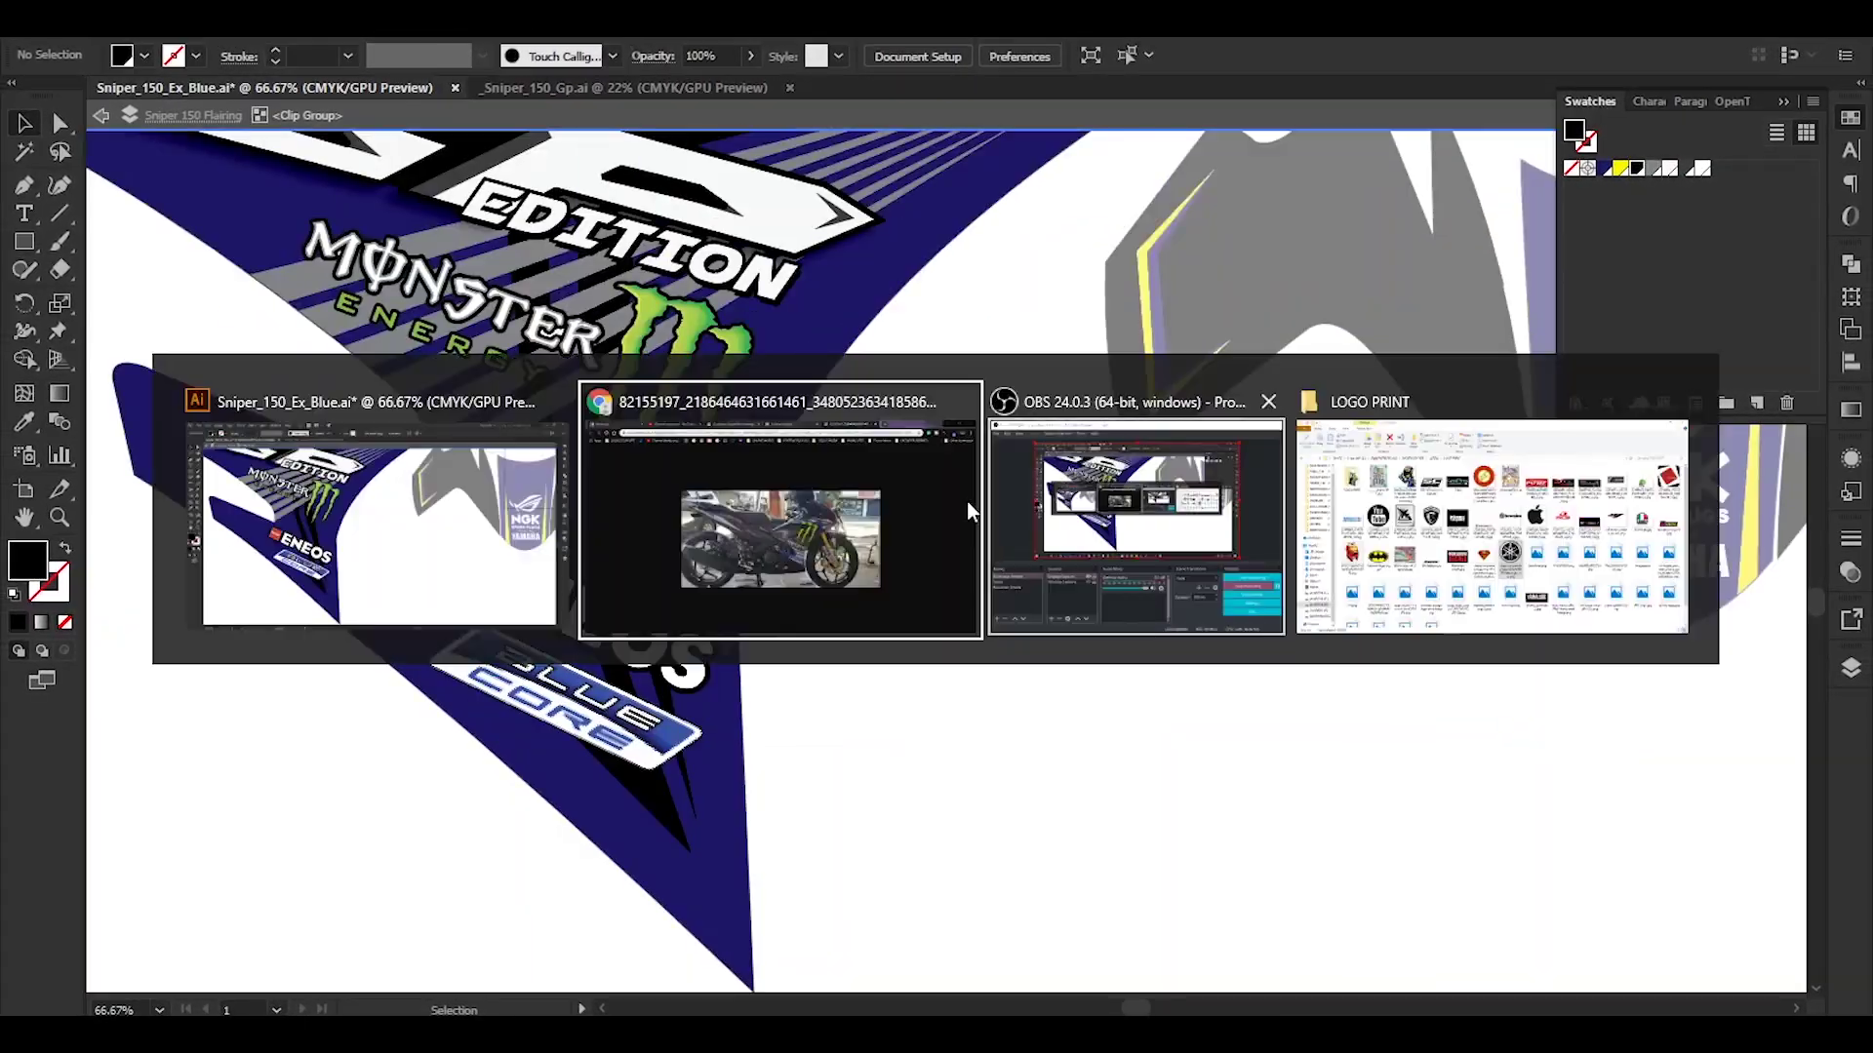
pyautogui.click(1434, 35)
pyautogui.write('yamaha')
pyautogui.press('BackSpace')
pyautogui.press('BackSpace')
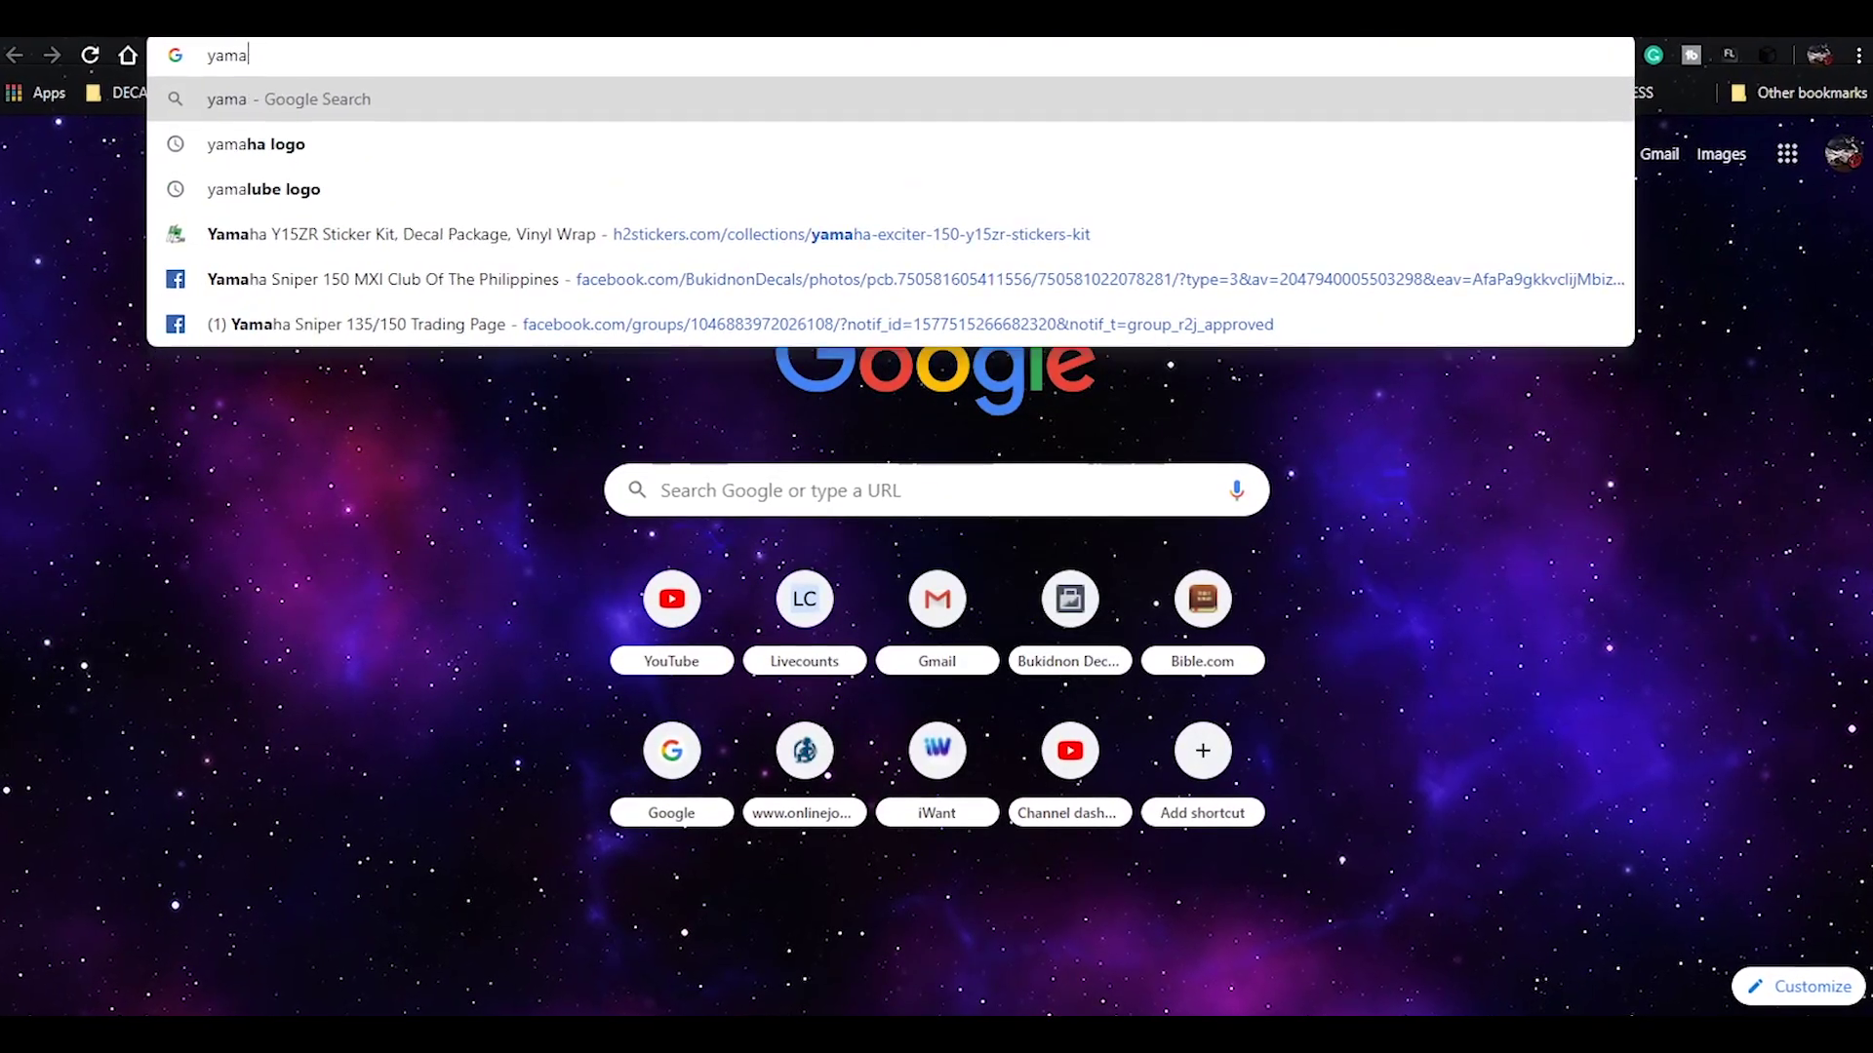
pyautogui.write('lube logo')
pyautogui.press('Return')
pyautogui.click(267, 252)
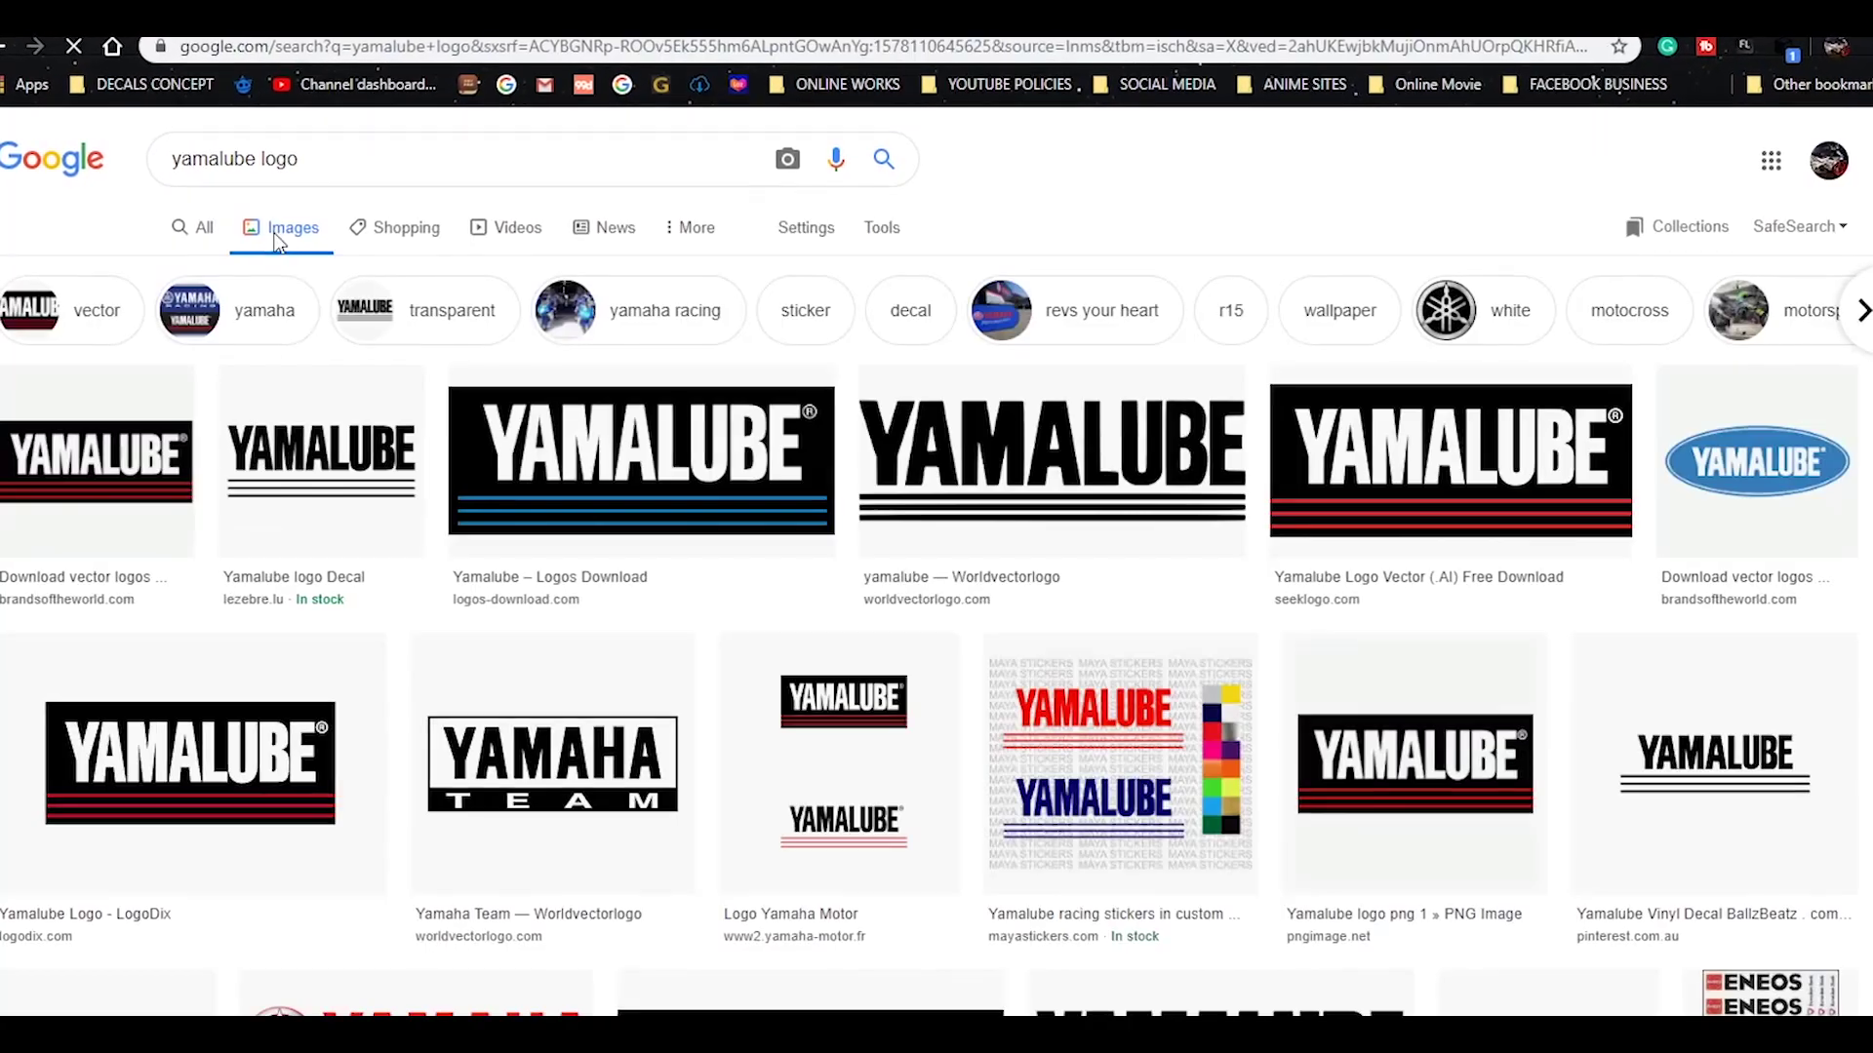
# - Copy the black-on-white YAMALUBE logo image and return to the decal layout in Illustrator
pyautogui.click(1053, 456)
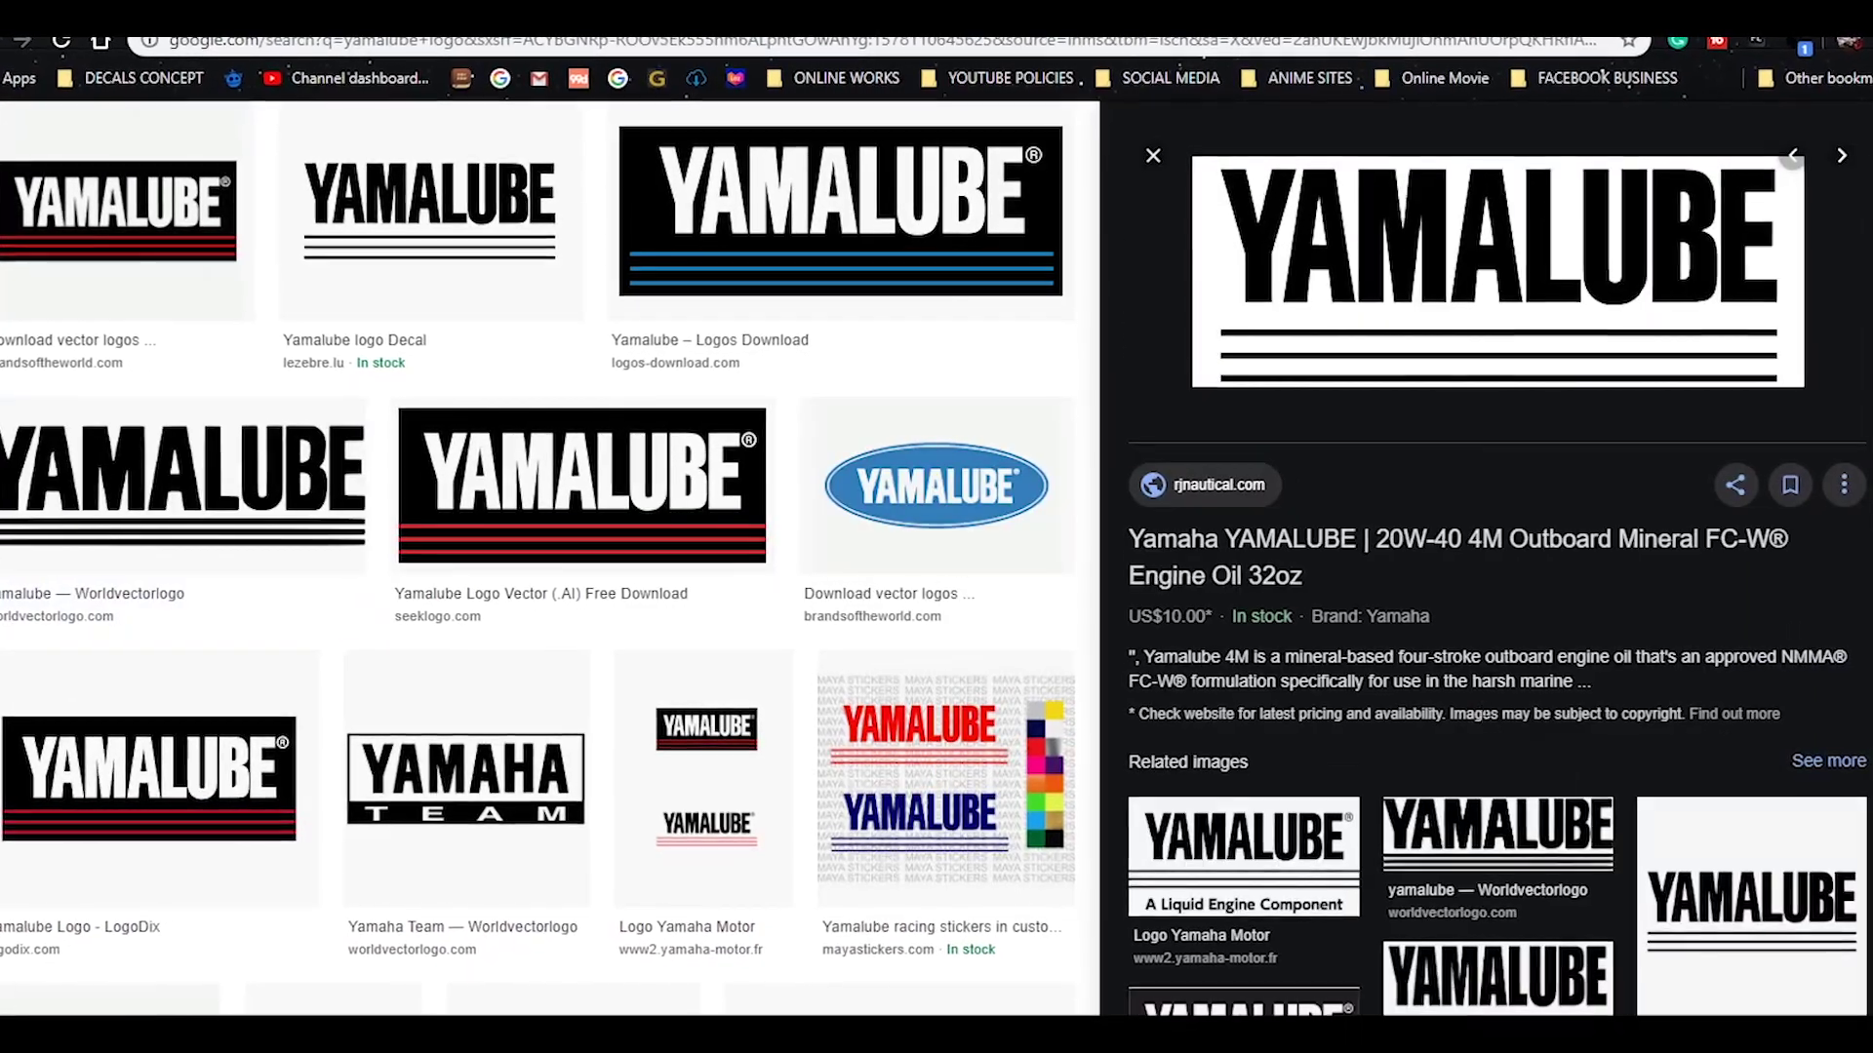
pyautogui.rightClick(1512, 166)
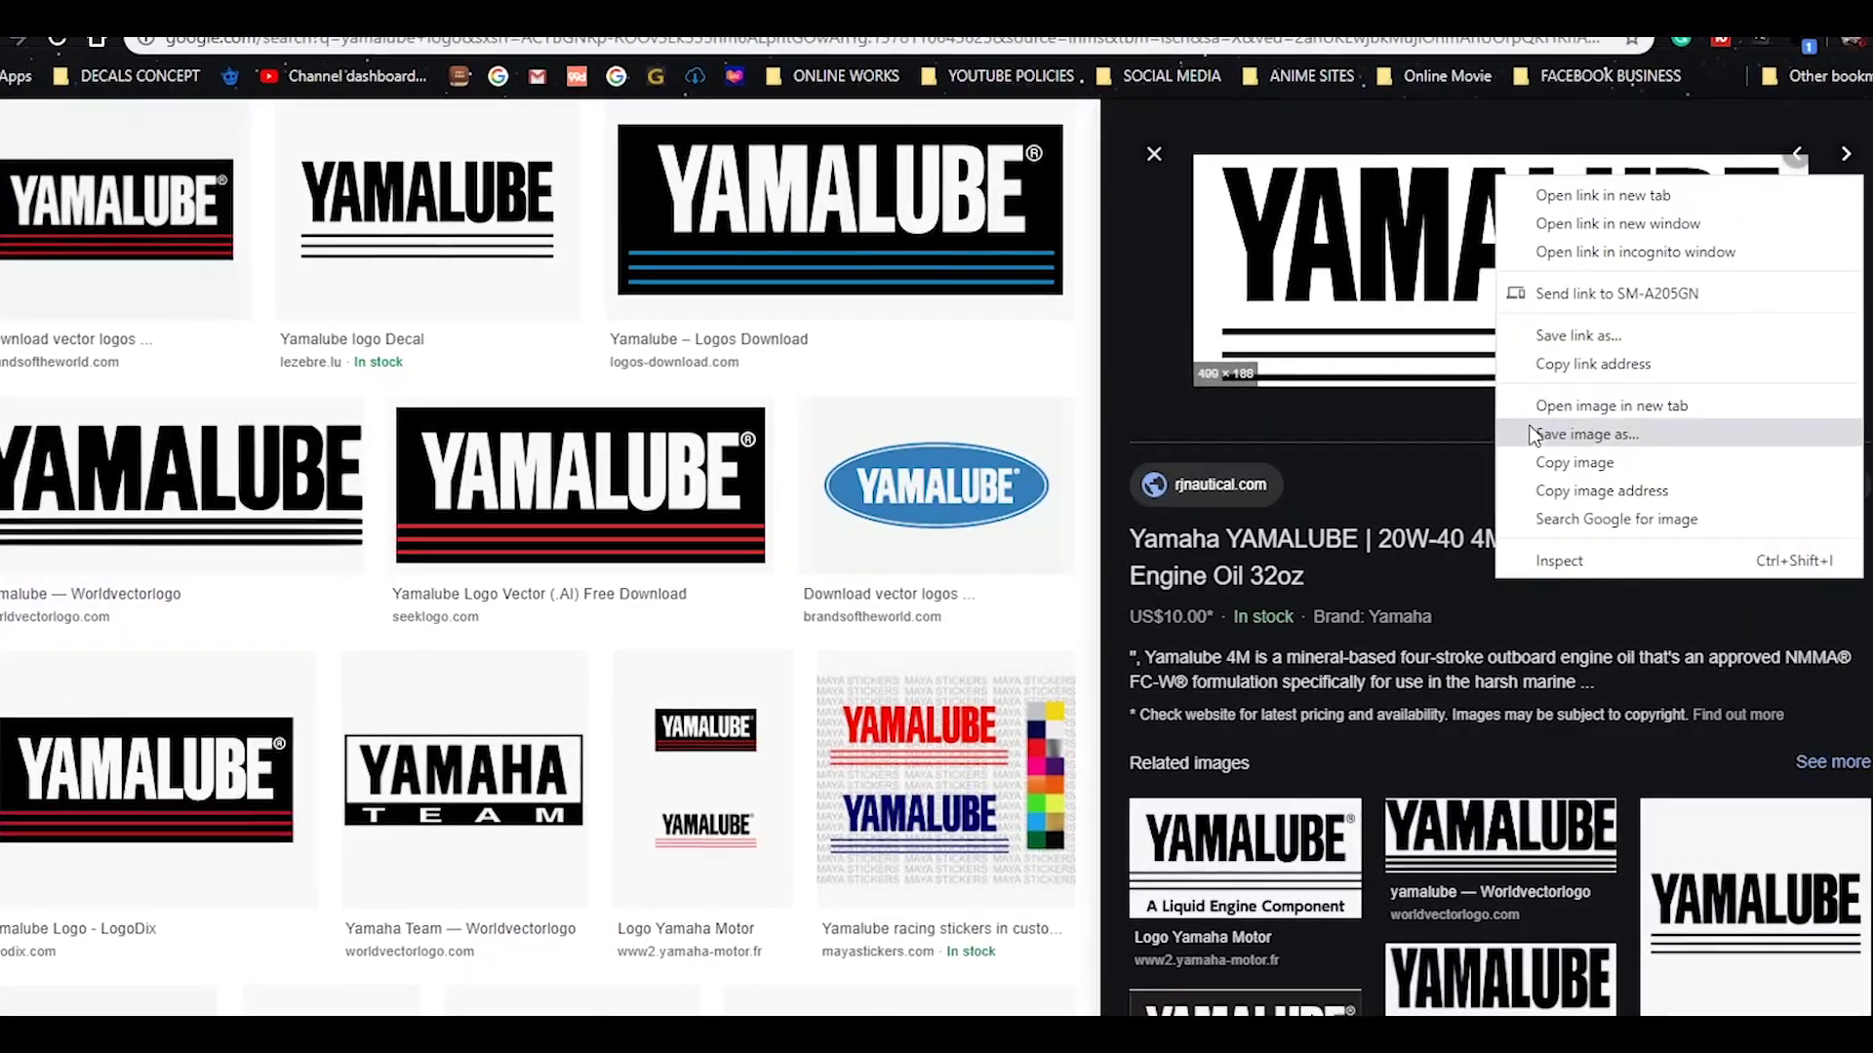
pyautogui.click(1581, 460)
pyautogui.hotkey('alt', 'Tab')
pyautogui.moveTo(618, 558); pyautogui.dragTo(1040, 751)
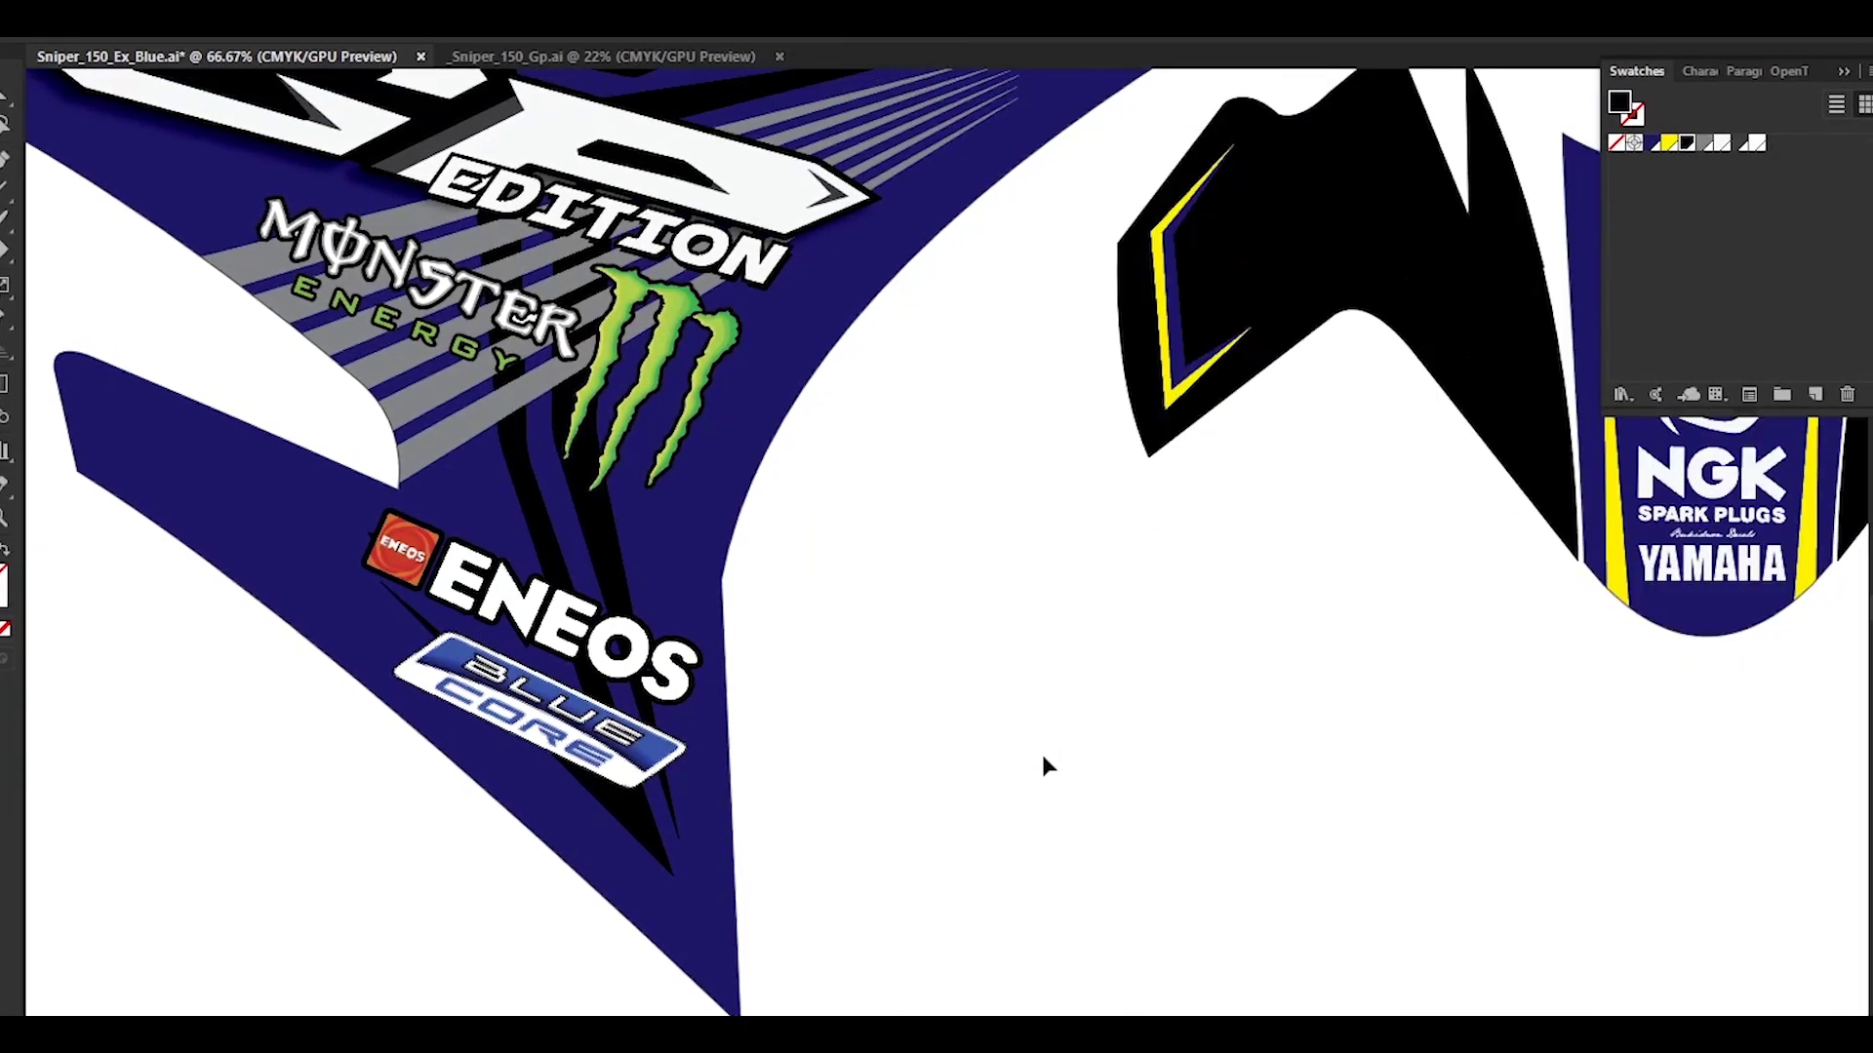
# - Trace the pasted YAMALUBE image with the Black and White Logo preset and fill the resulting artwork white
pyautogui.scroll(3, 1092, 581)
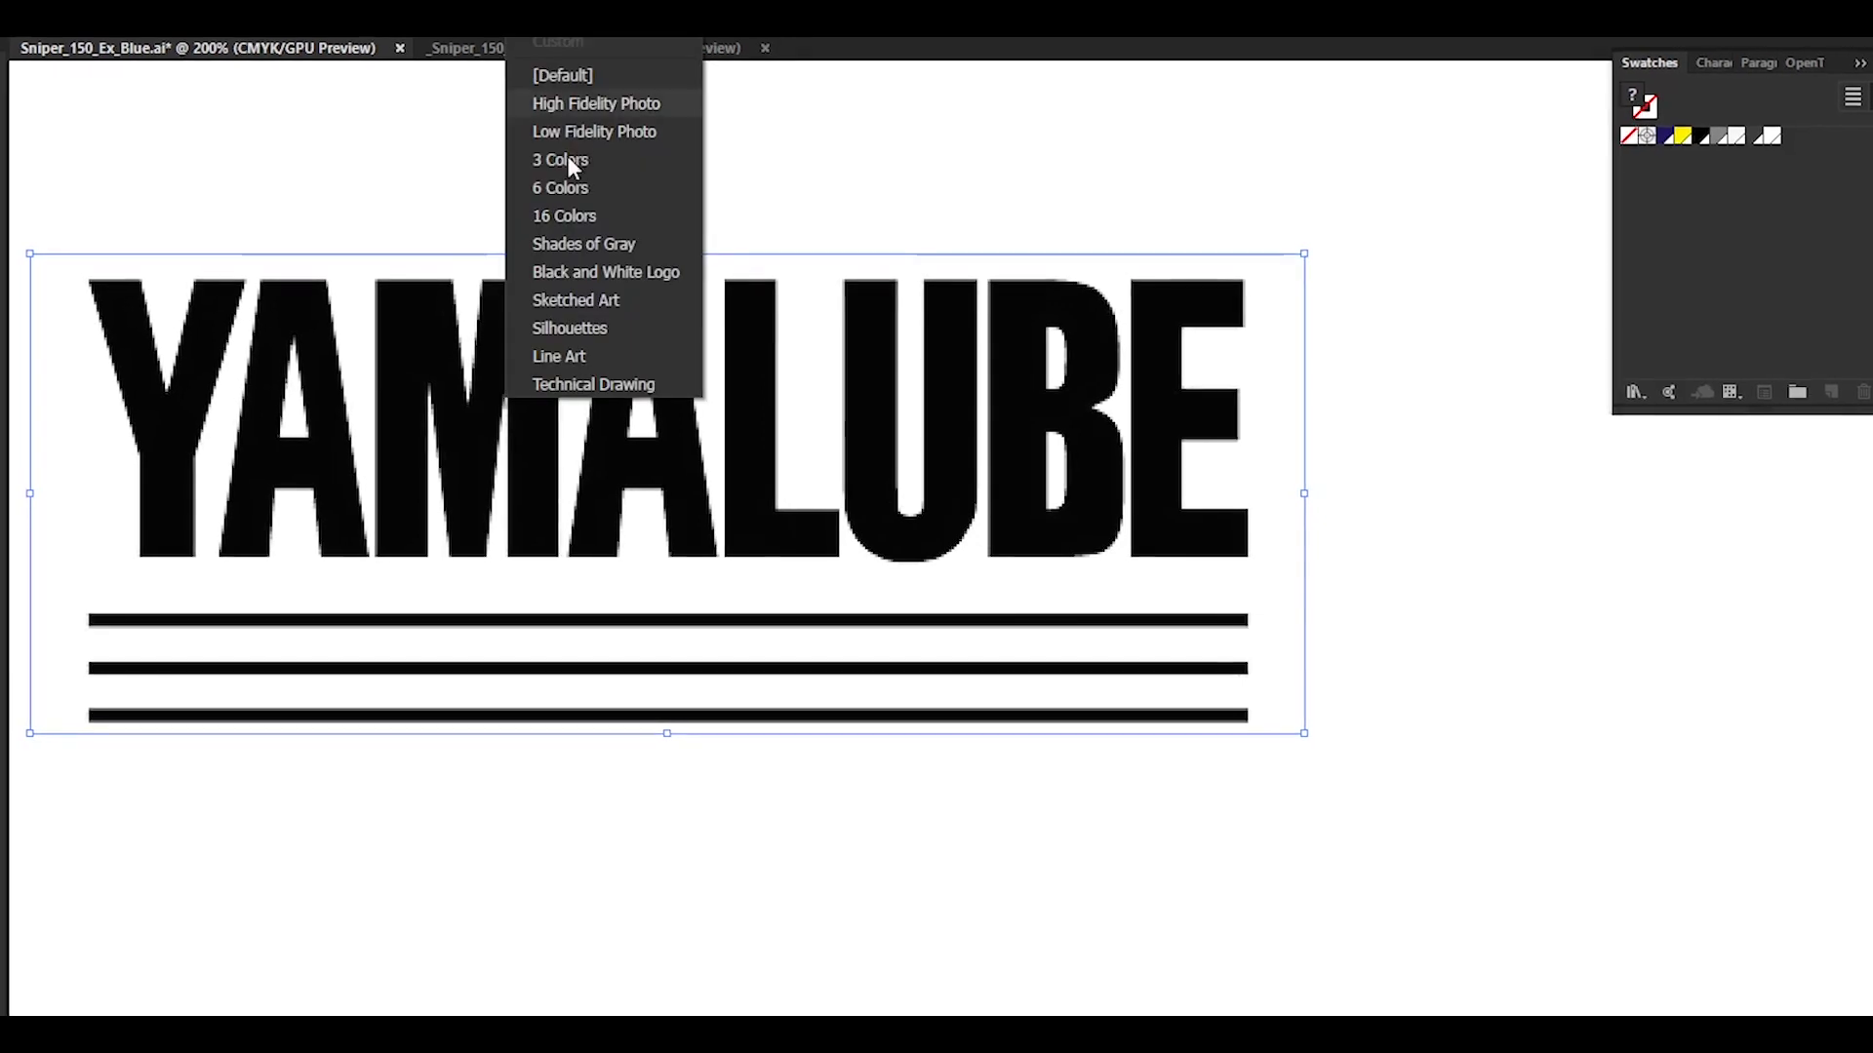
pyautogui.click(586, 272)
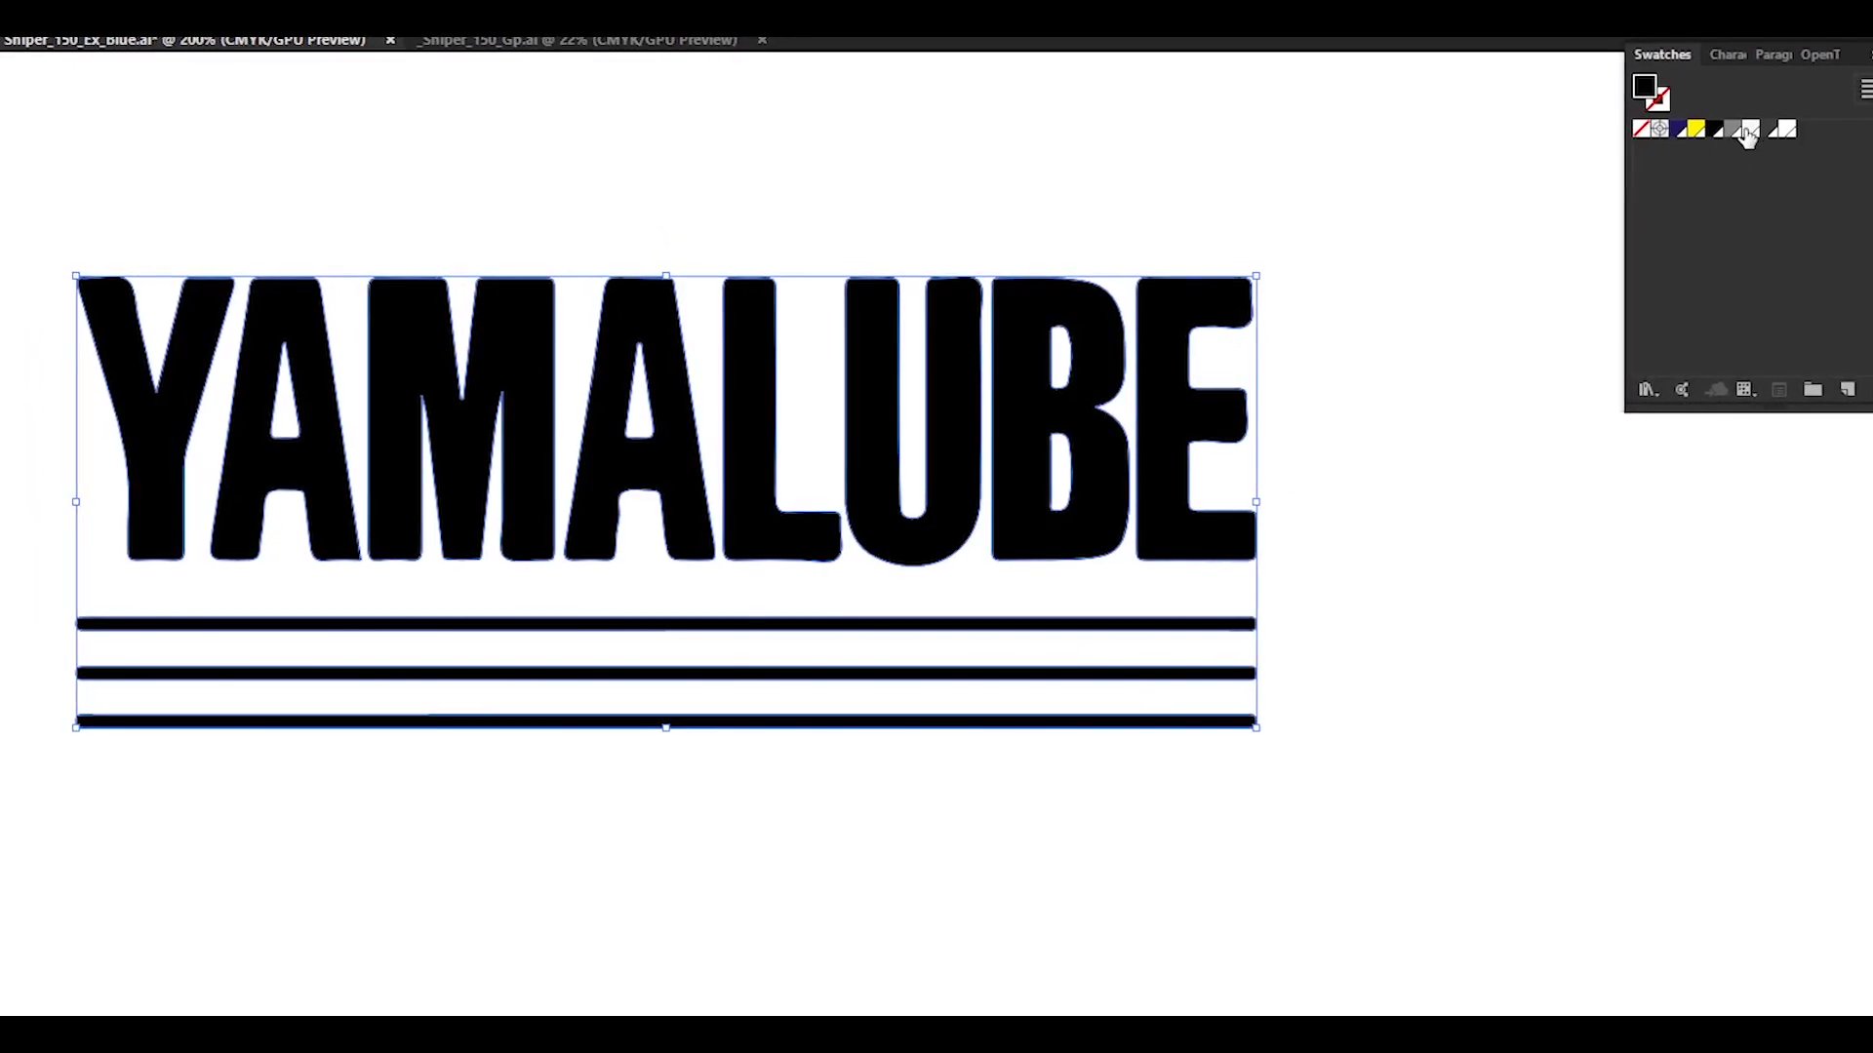
pyautogui.click(1746, 131)
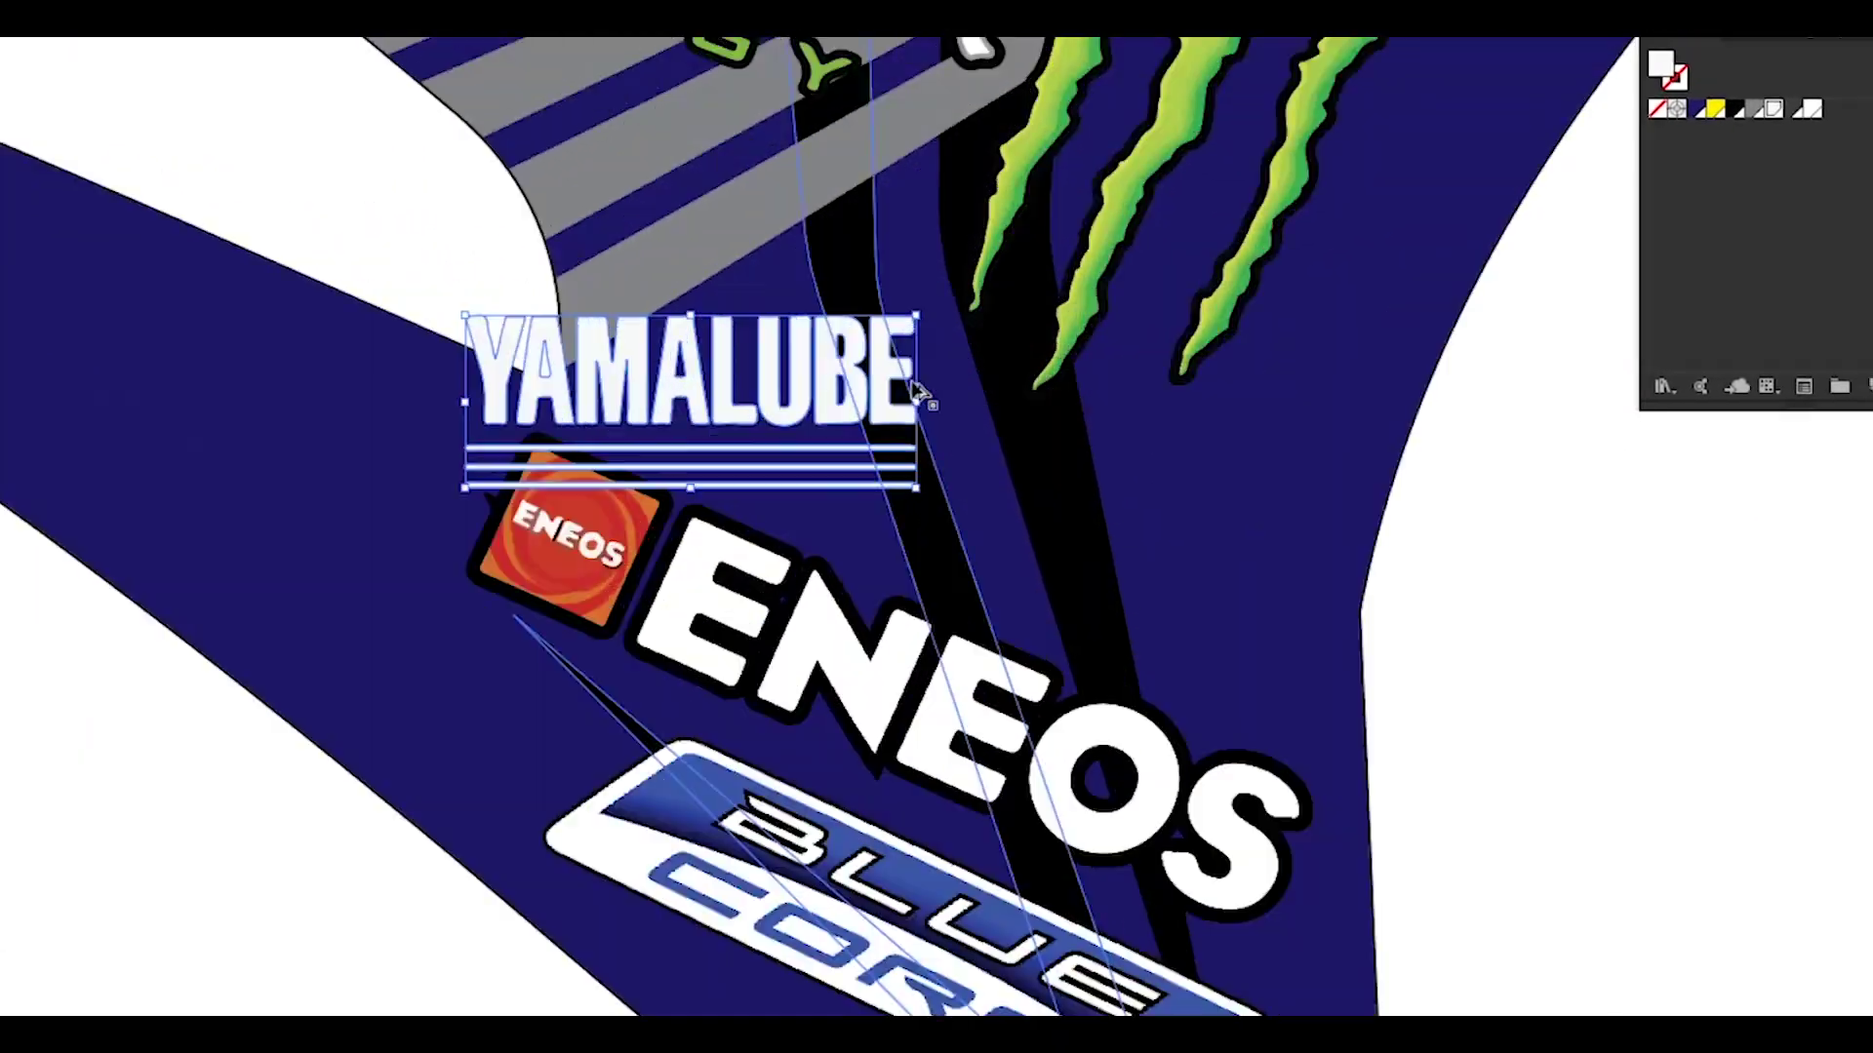
# - Rotate the YAMALUBE logo about 25° clockwise and place it directly above the ENEOS logo on the left side fairing
pyautogui.moveTo(951, 310); pyautogui.dragTo(980, 434)
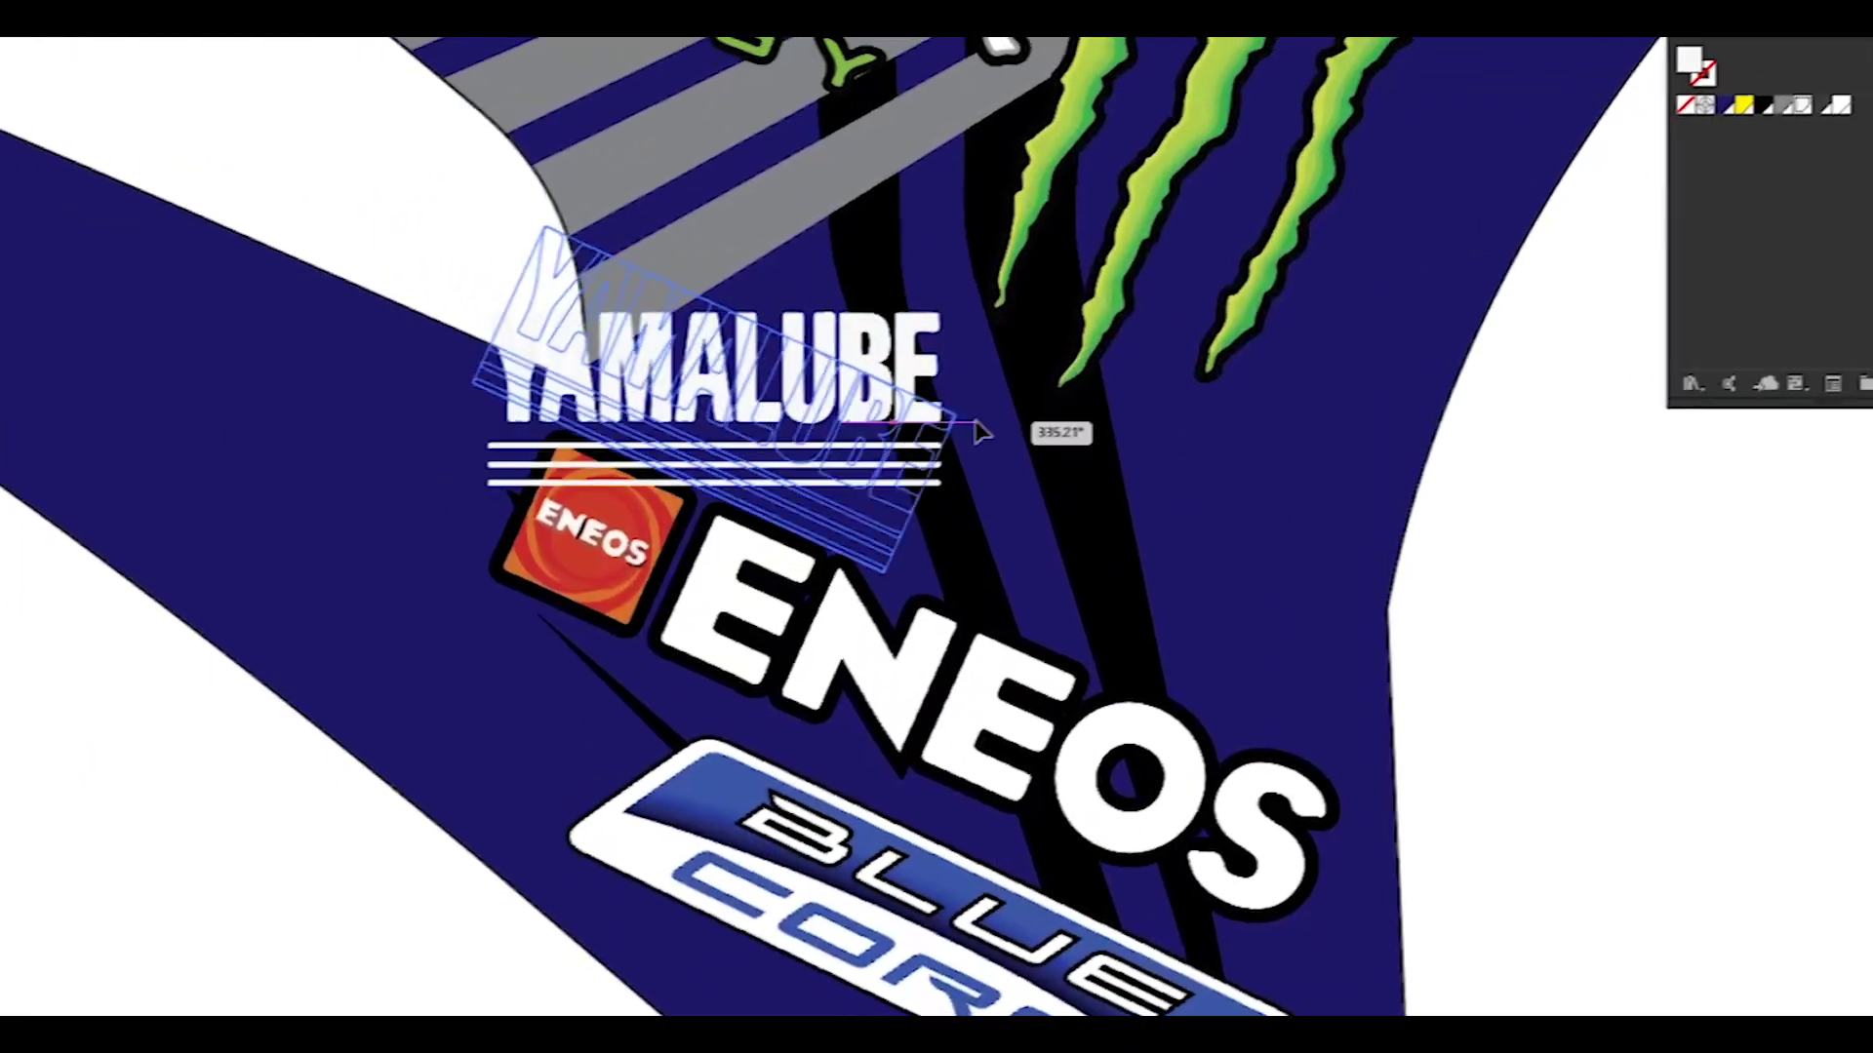
pyautogui.moveTo(800, 429); pyautogui.dragTo(1184, 429)
pyautogui.moveTo(1219, 546); pyautogui.dragTo(1161, 429)
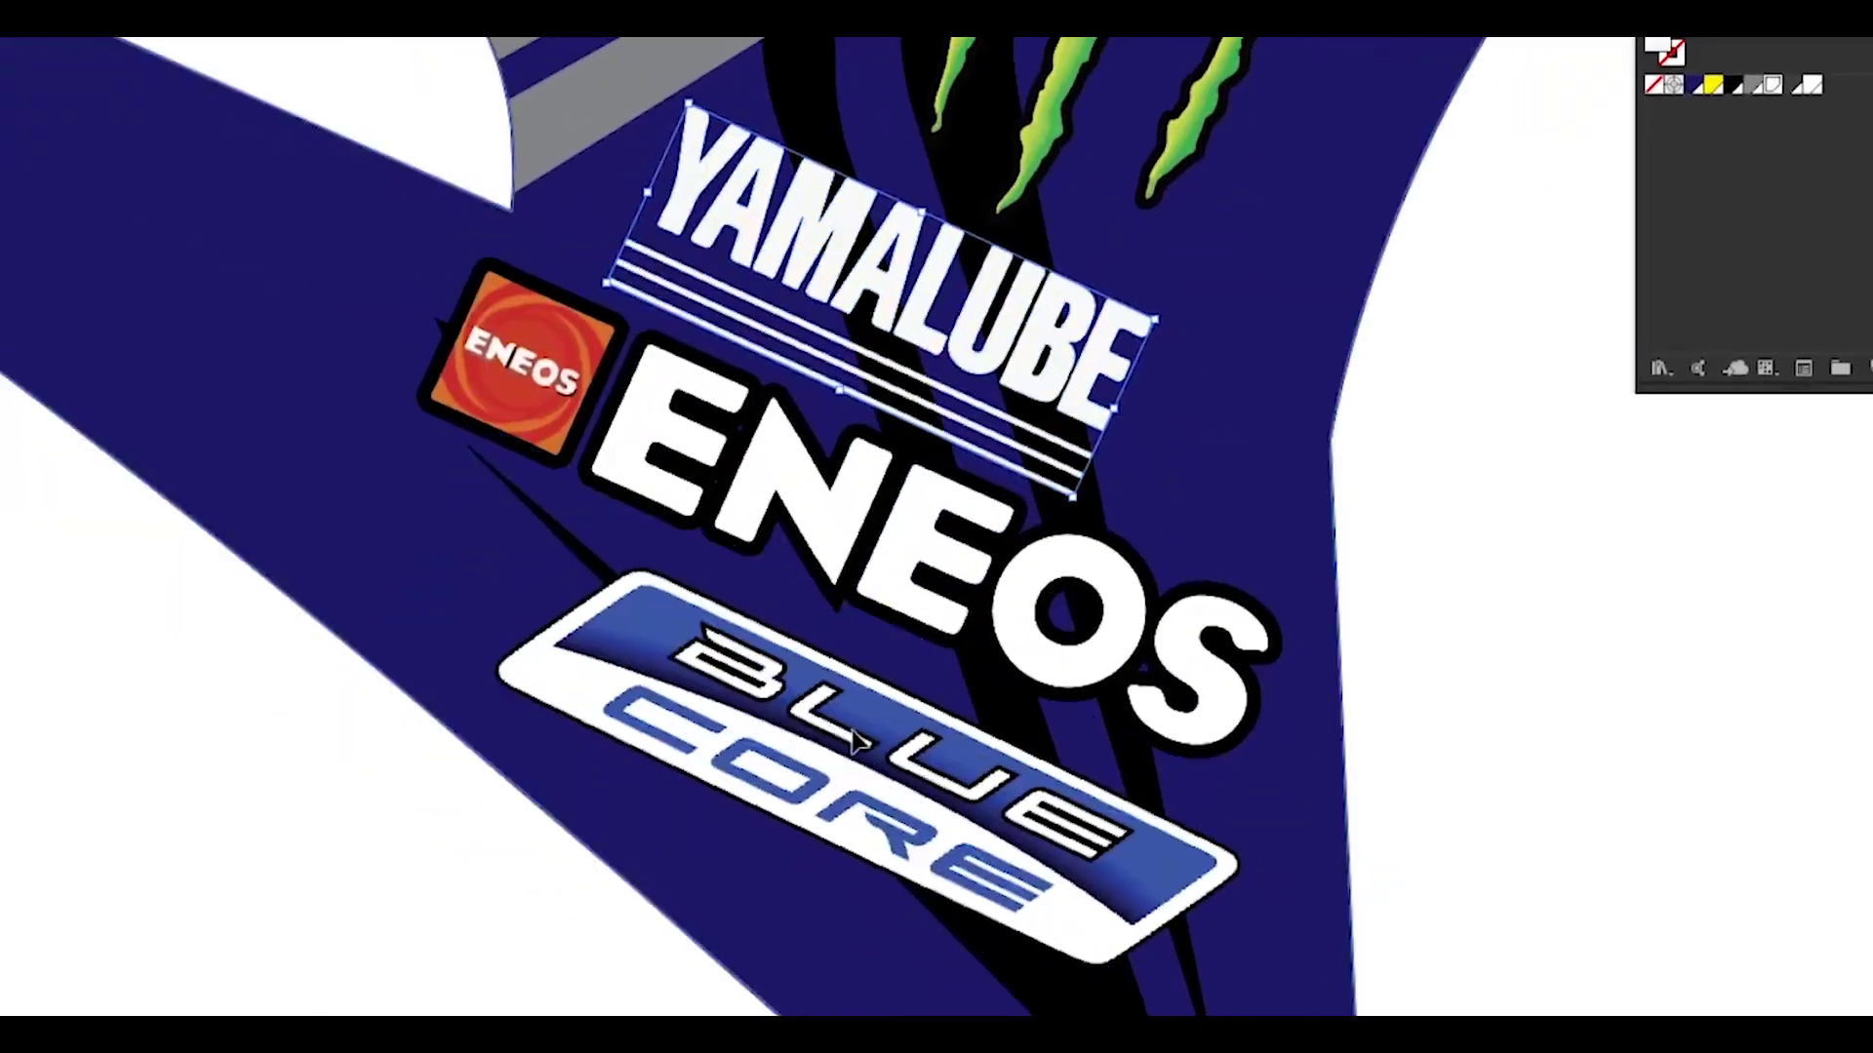
pyautogui.scroll(-3, 1329, 598)
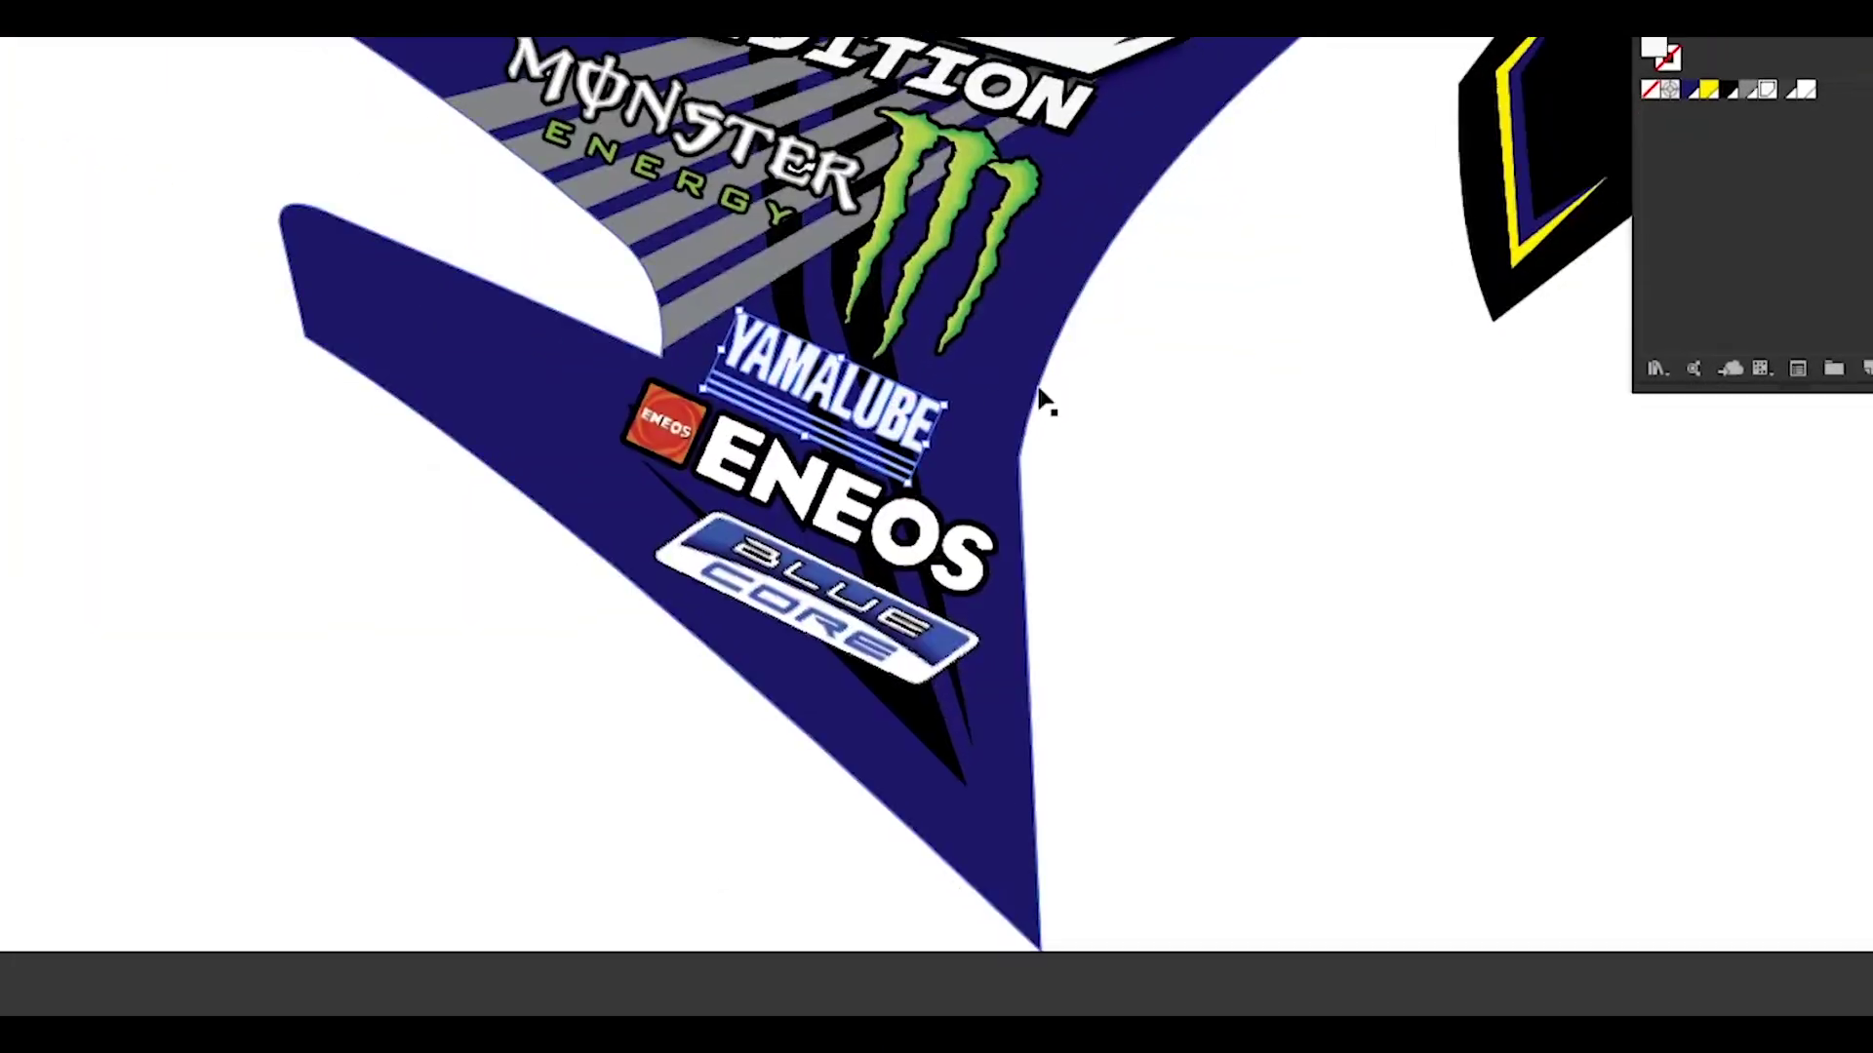
# - Give the YAMALUBE logo a 3 pt black stroke and leave the fairing's clip group
pyautogui.scroll(3, 1042, 400)
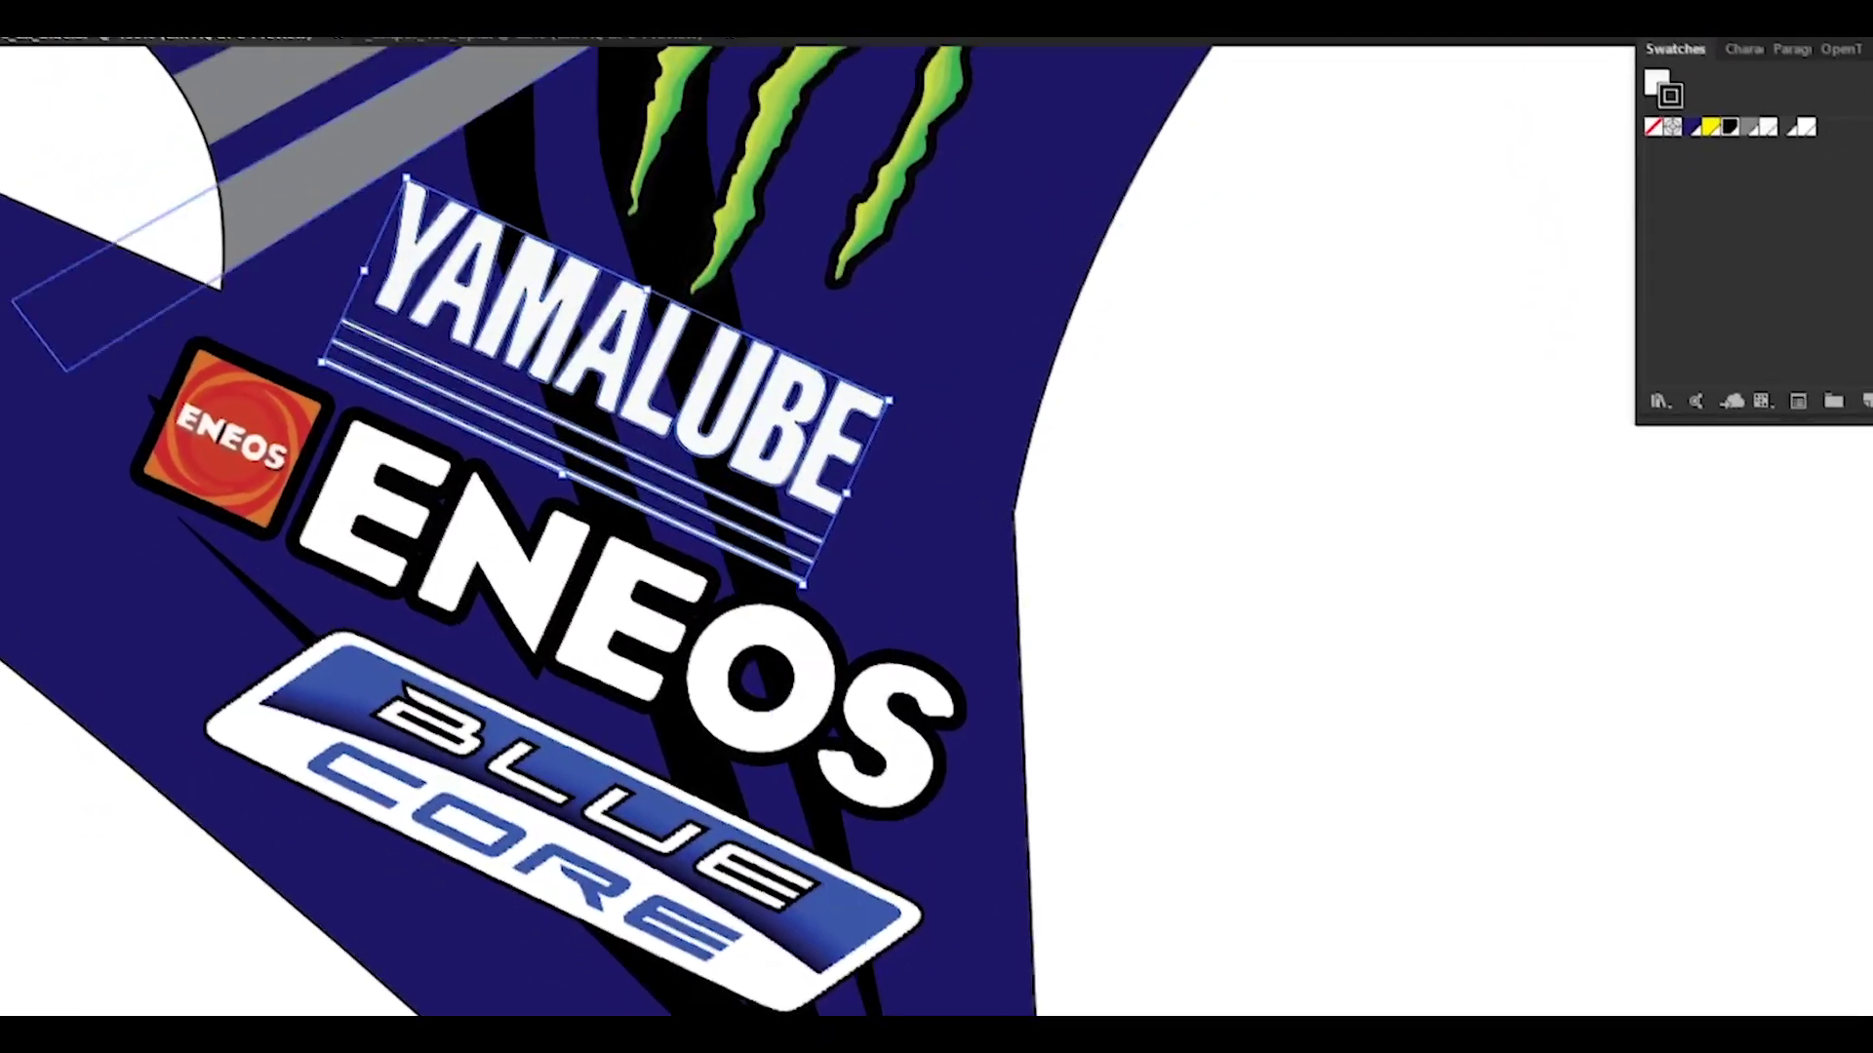
pyautogui.scroll(-4, 1483, 527)
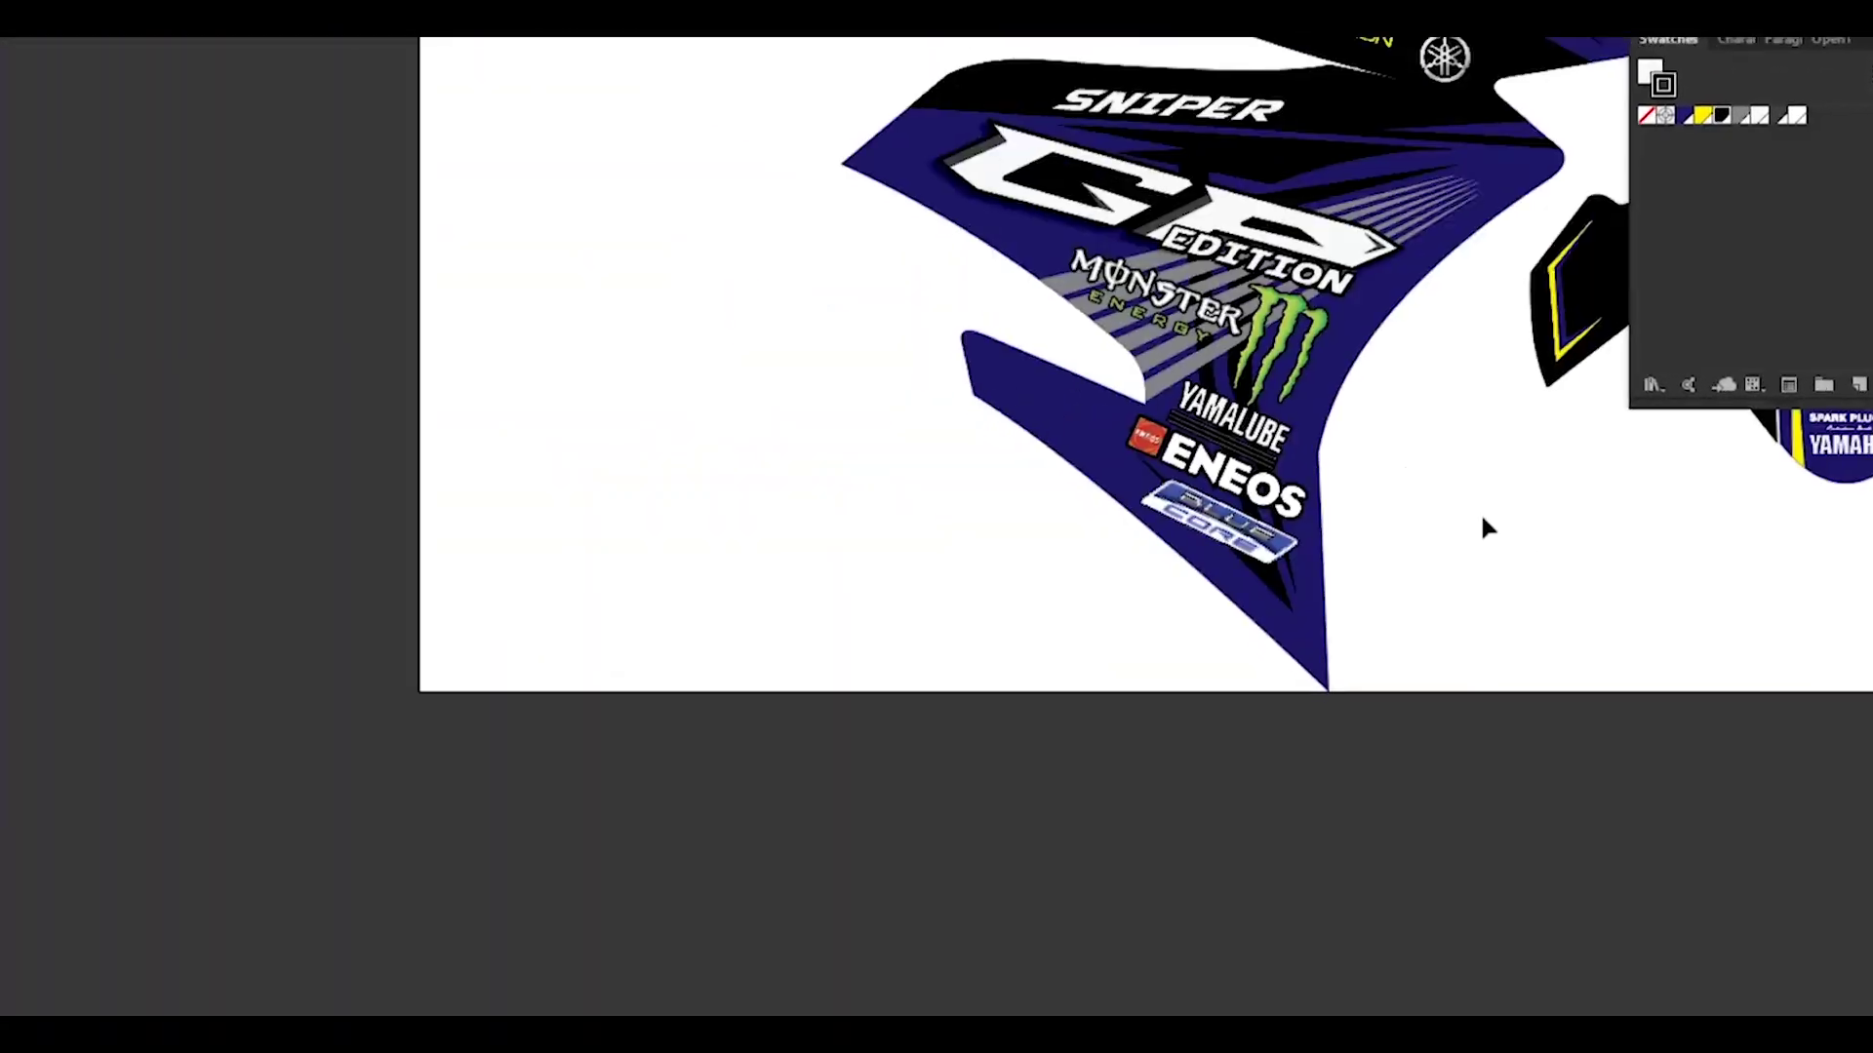
pyautogui.scroll(-3, 1481, 527)
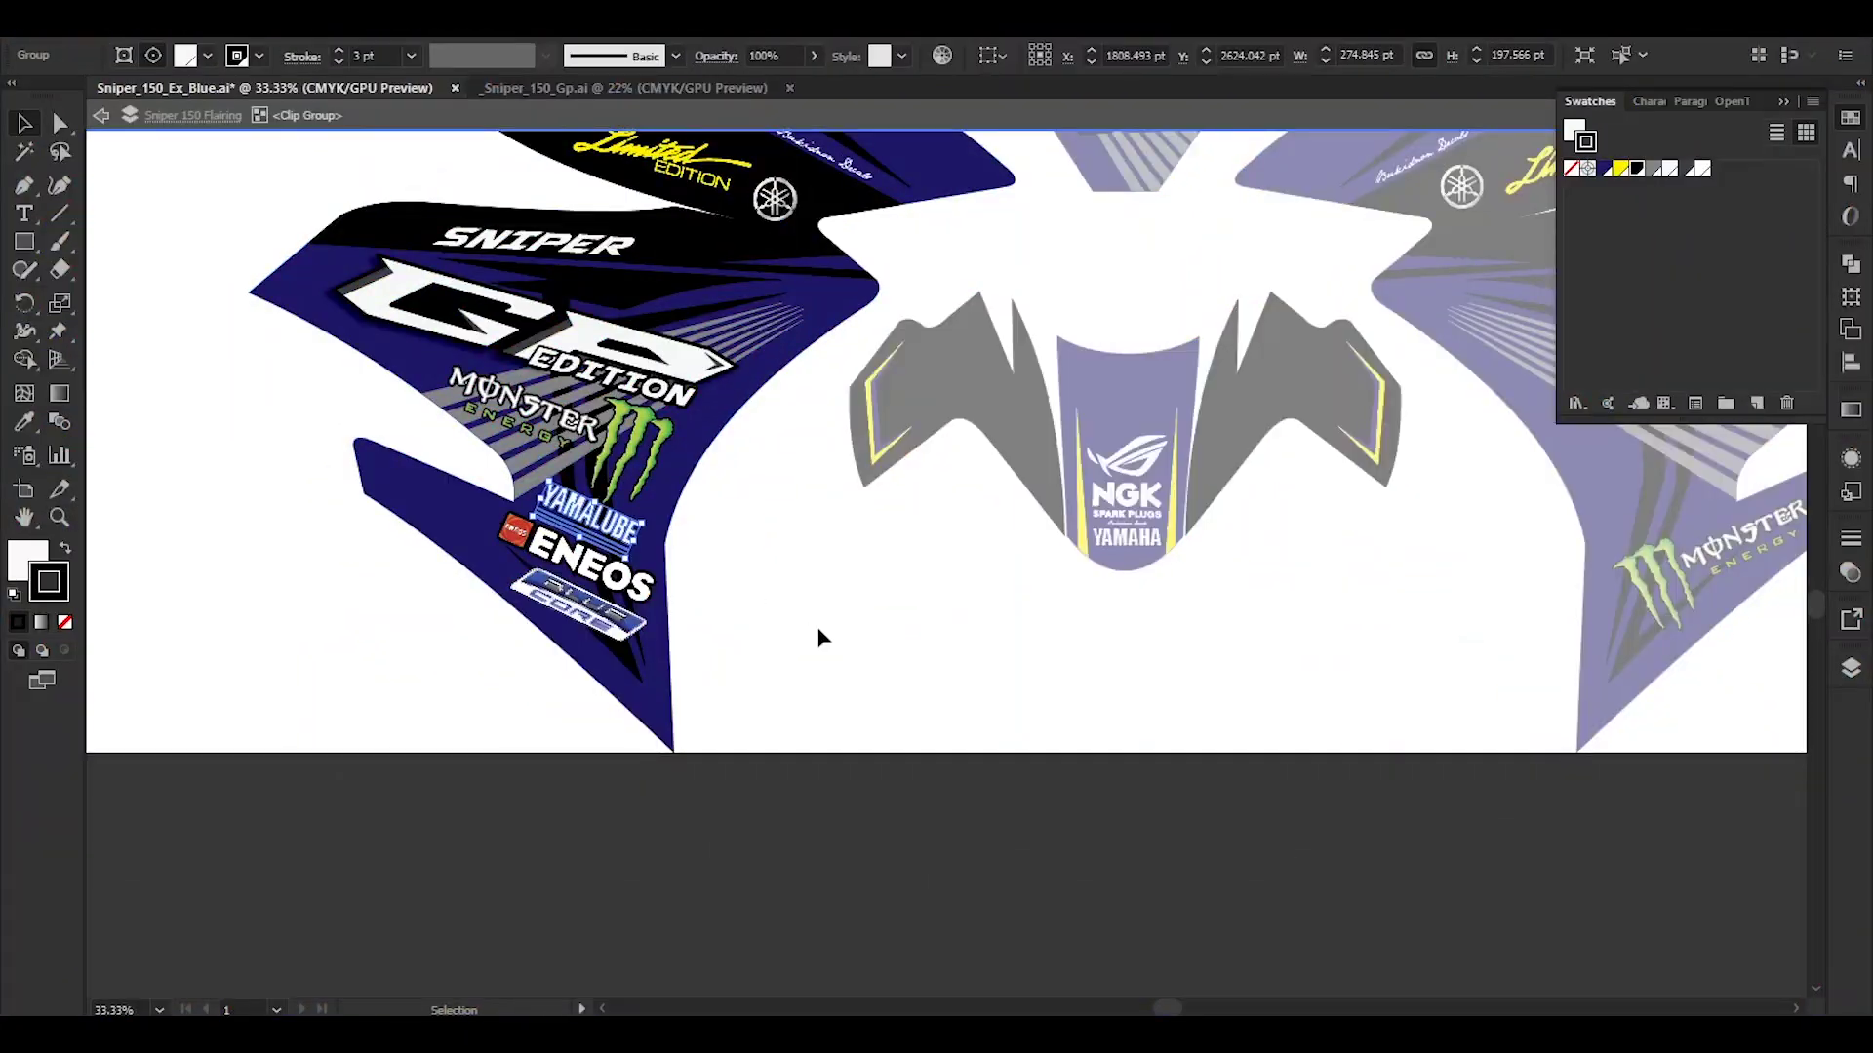
pyautogui.moveTo(787, 653); pyautogui.dragTo(722, 687)
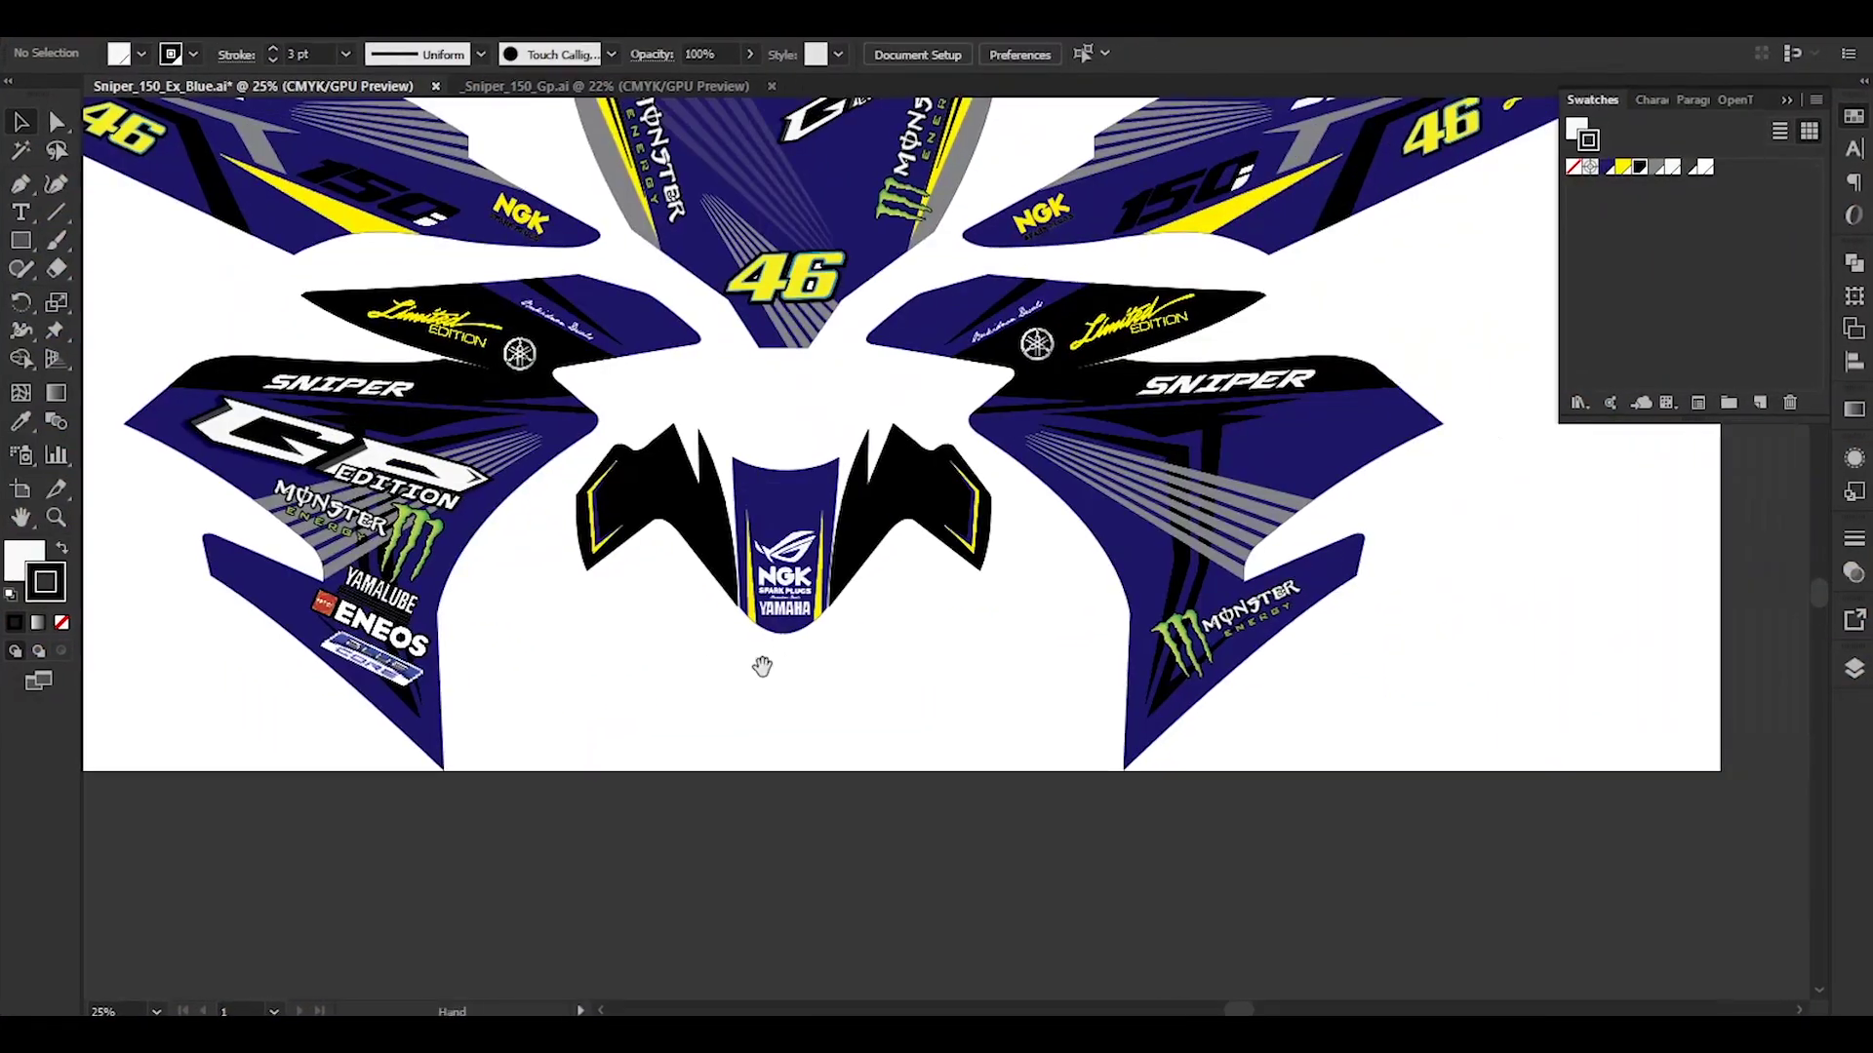
# - Darken the global Background blue swatch by setting its K value to 61%
pyautogui.scroll(3, 657, 640)
pyautogui.scroll(-3, 657, 638)
pyautogui.doubleClick(1606, 167)
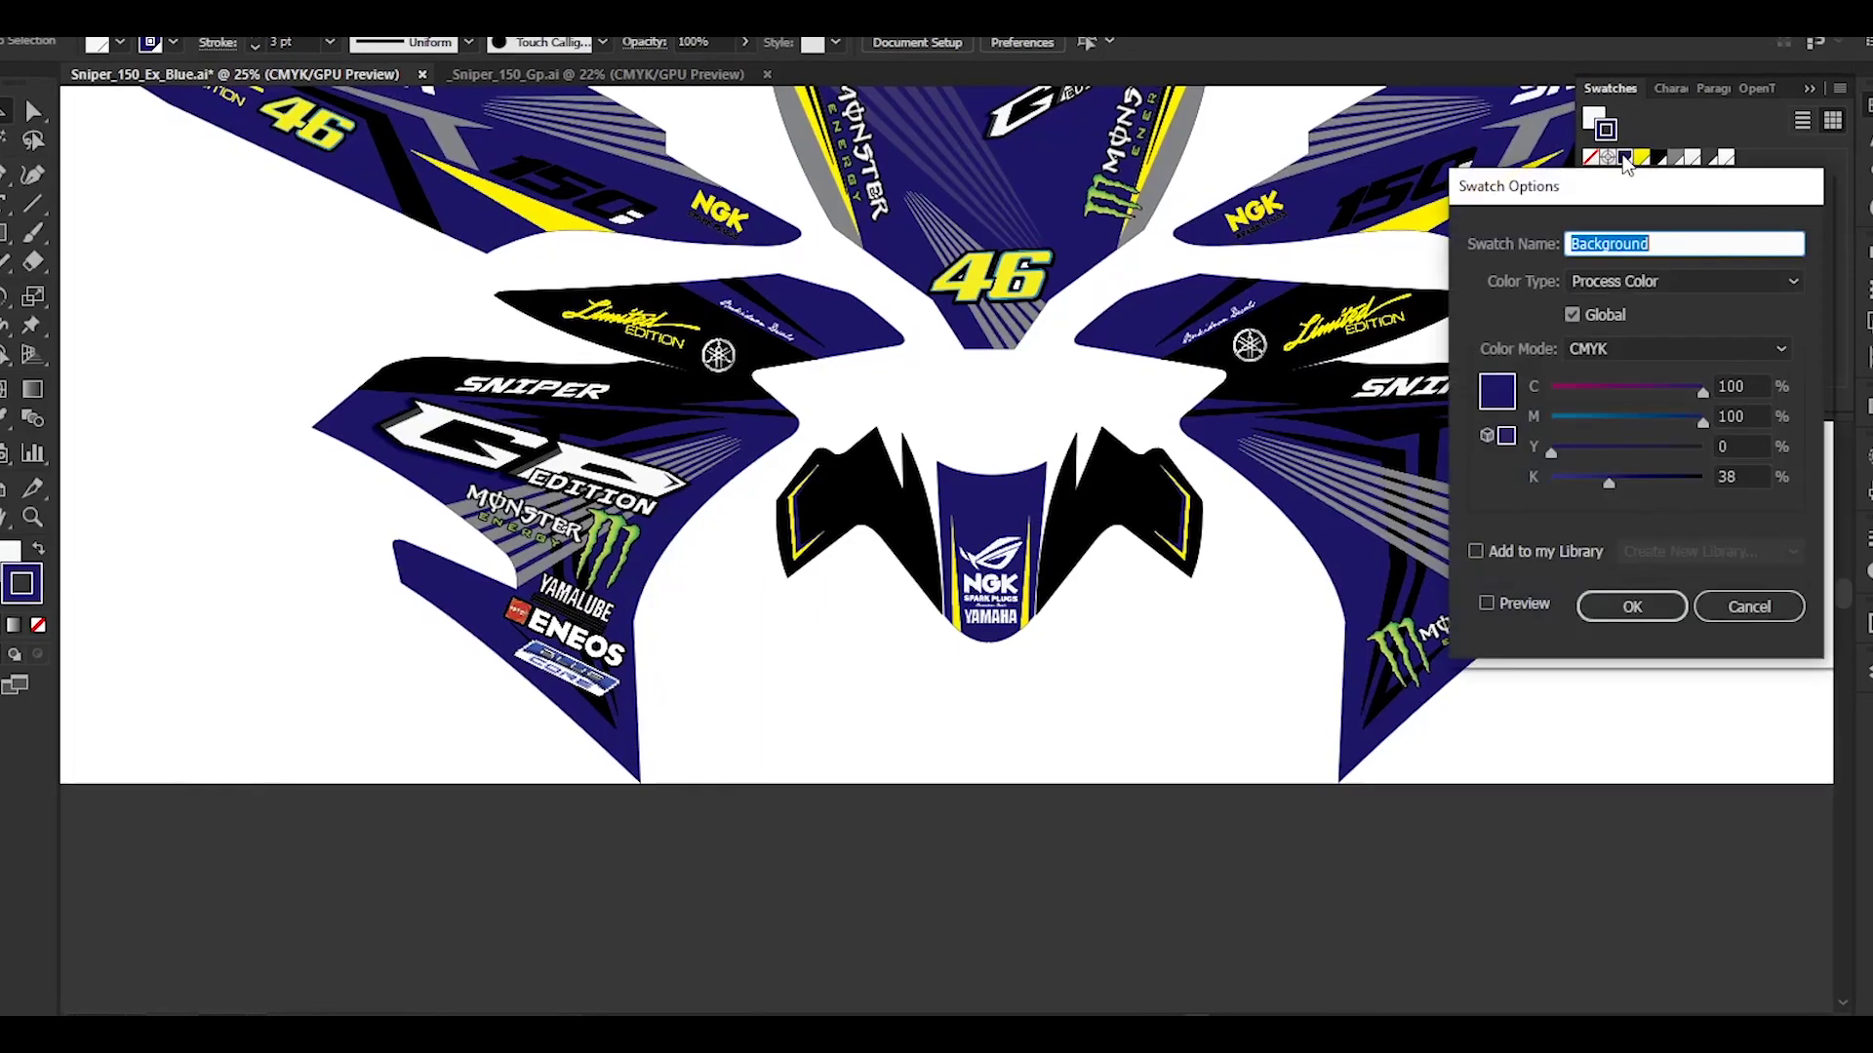
pyautogui.click(1522, 603)
pyautogui.moveTo(1609, 481); pyautogui.dragTo(1642, 479)
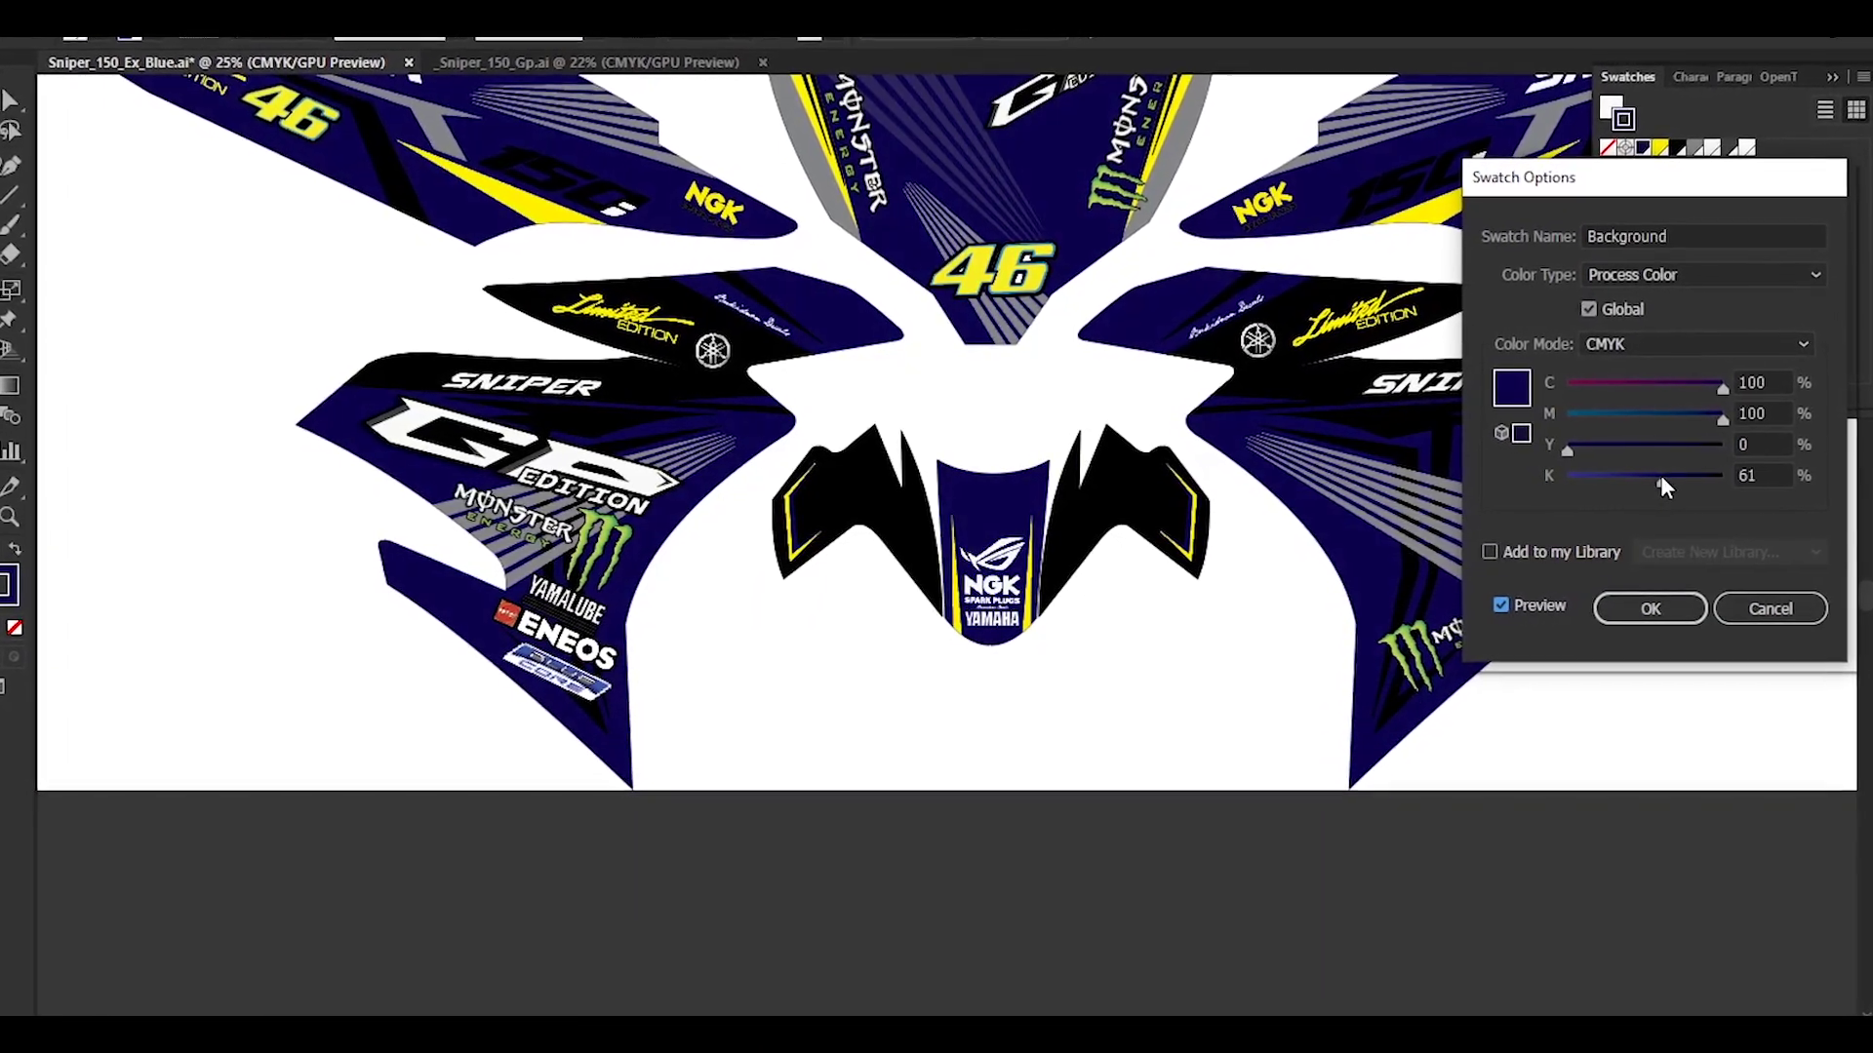
pyautogui.click(1649, 609)
# - Recolour the black outlines of the YAMALUBE and ENEOS logos with the dark blue Background swatch
pyautogui.scroll(4, 507, 583)
pyautogui.doubleClick(699, 457)
pyautogui.click(698, 457)
pyautogui.scroll(3, 585, 419)
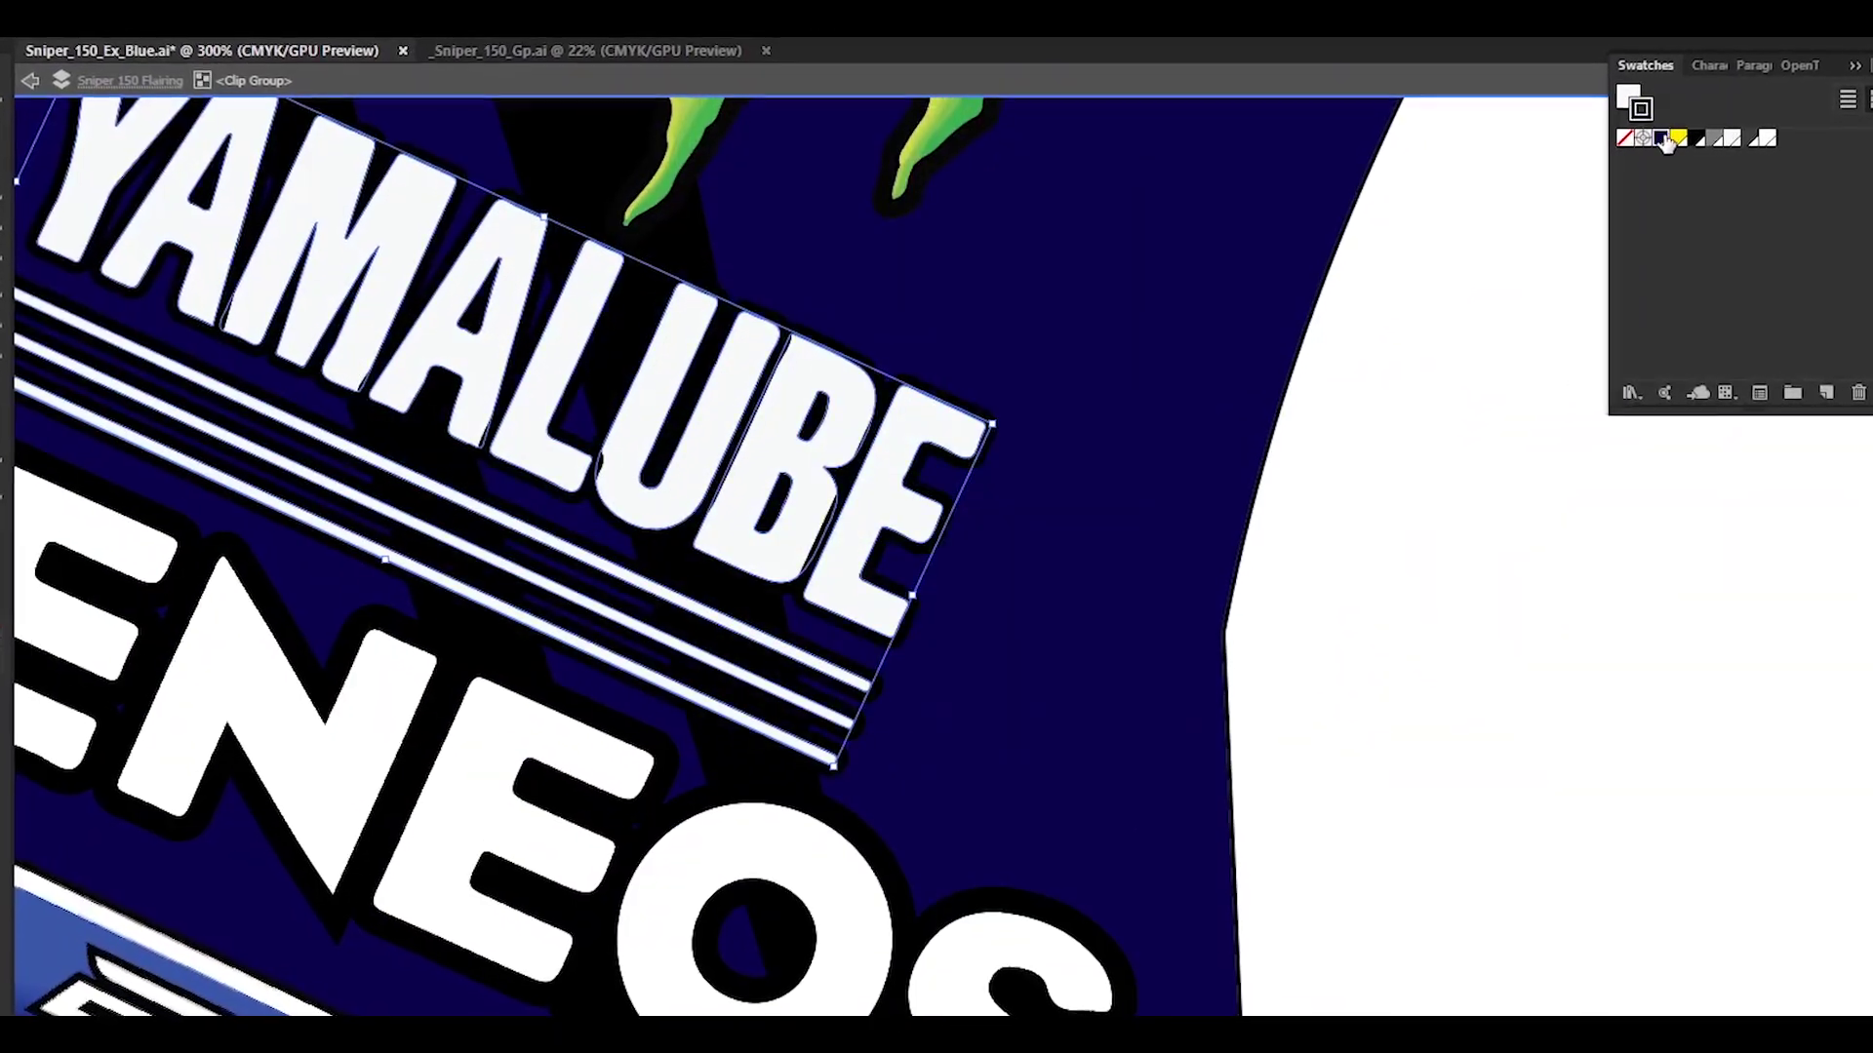
pyautogui.scroll(-2, 1484, 640)
pyautogui.doubleClick(1063, 685)
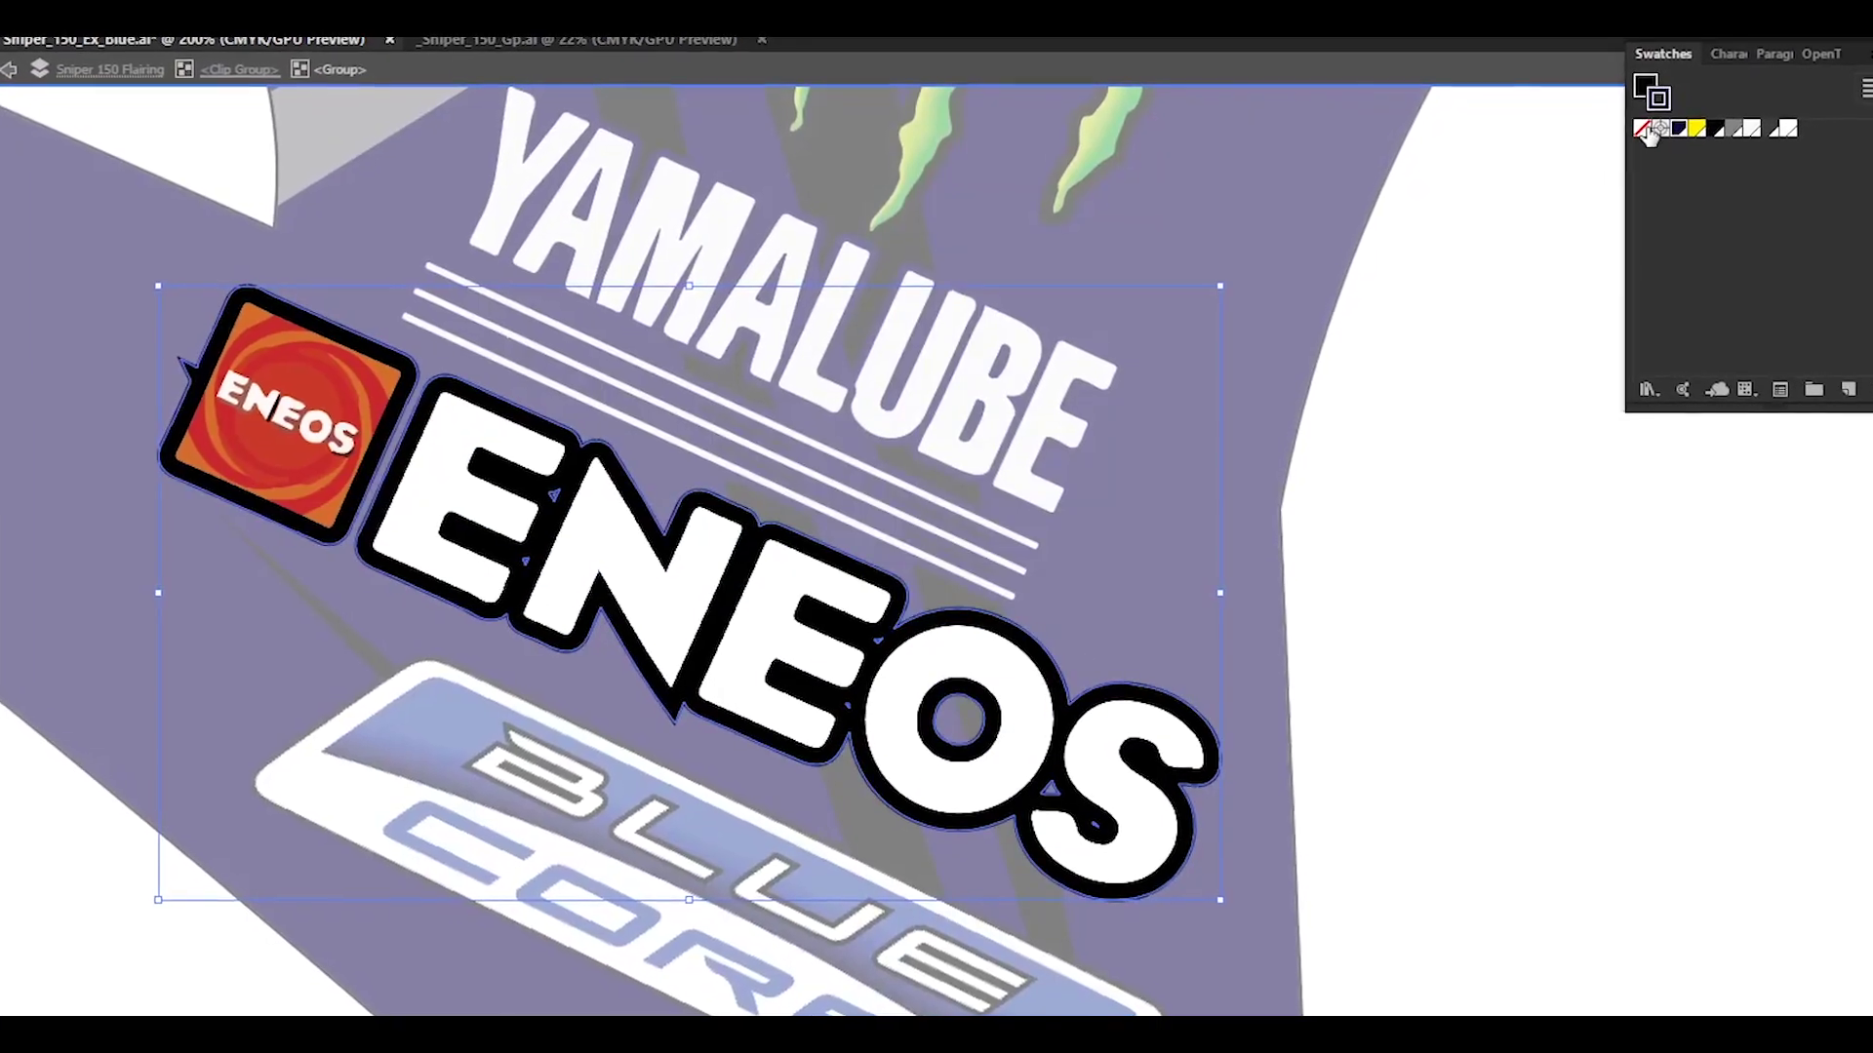
pyautogui.click(1648, 132)
pyautogui.click(1643, 85)
pyautogui.click(1678, 128)
pyautogui.doubleClick(1537, 642)
# - Examine all the decal panels to check the colours and logo placement
pyautogui.scroll(-2, 1539, 641)
pyautogui.moveTo(1736, 801); pyautogui.dragTo(1062, 631)
pyautogui.scroll(-3, 1063, 631)
pyautogui.moveTo(1180, 613)
pyautogui.mouseDown()
pyautogui.moveTo(563, 778)
pyautogui.moveTo(556, 718)
pyautogui.mouseUp()
pyautogui.scroll(-1, 563, 778)
pyautogui.moveTo(378, 711); pyautogui.dragTo(714, 883)
pyautogui.click(731, 707)
pyautogui.click(875, 884)
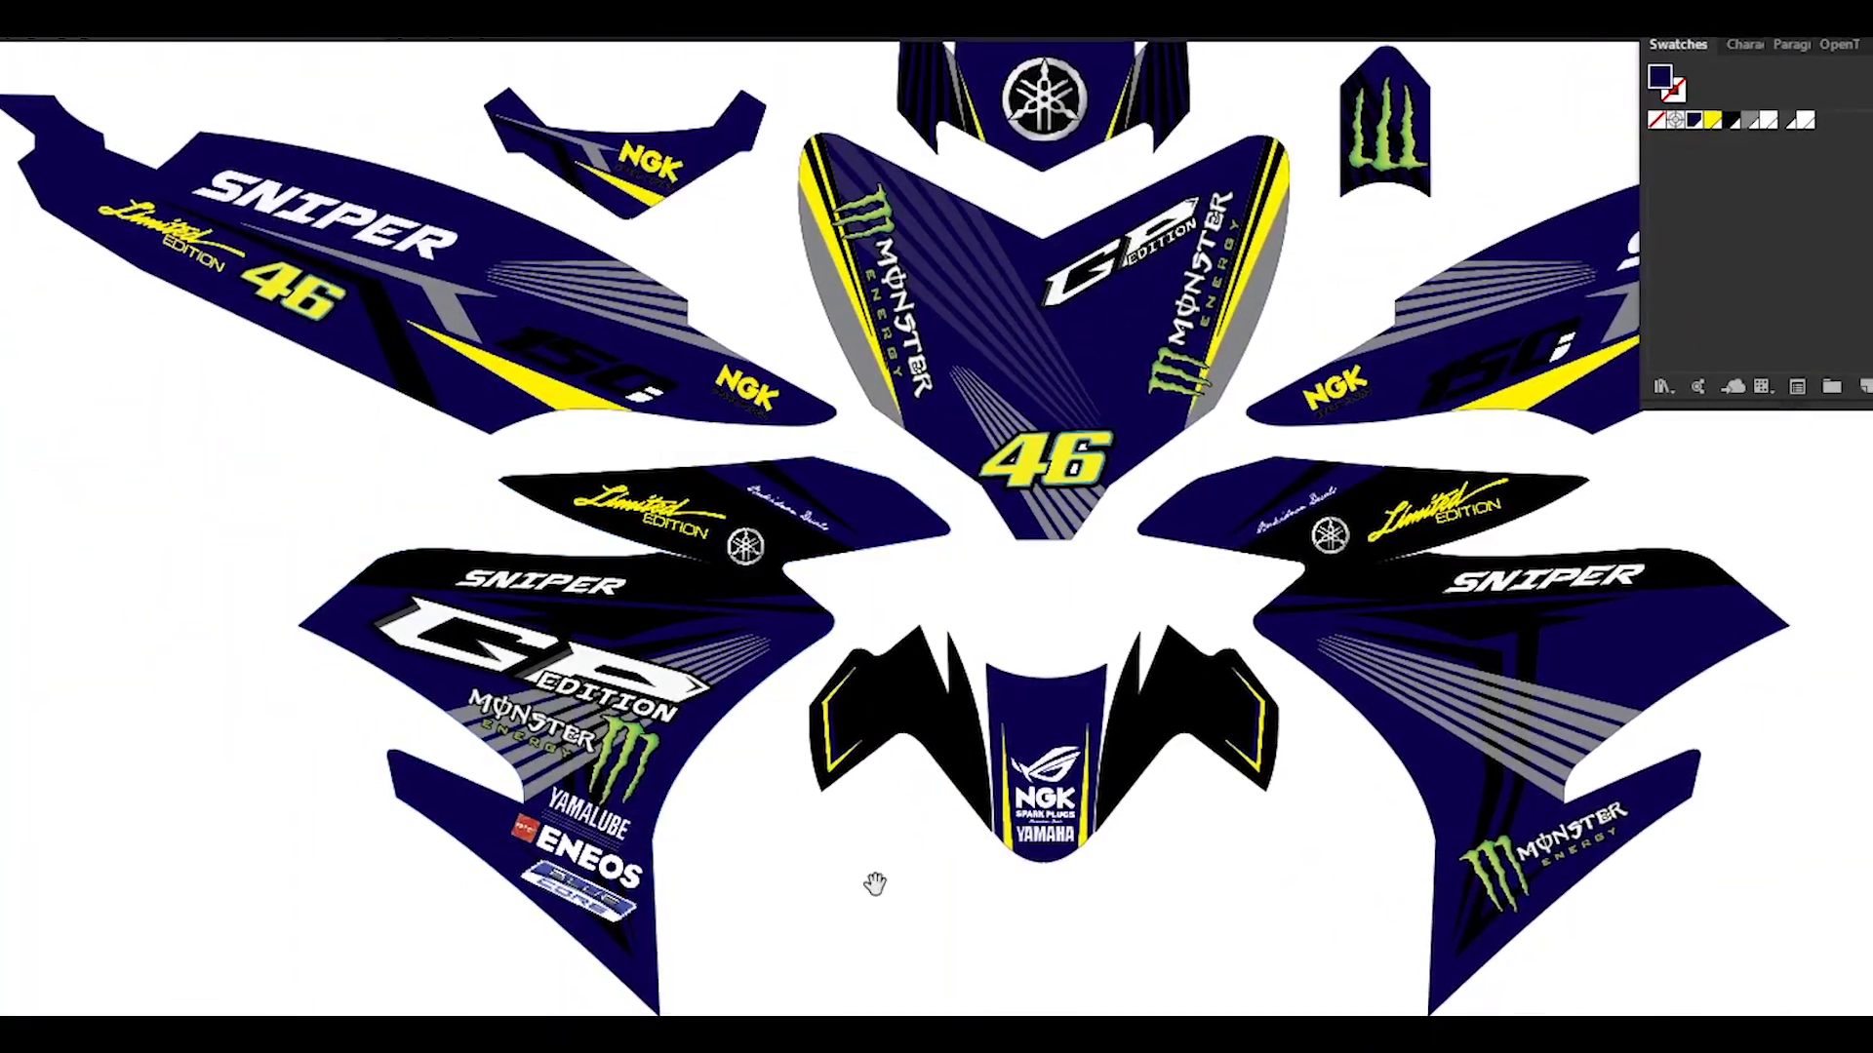
# - Recolour the black SPARK PLUGS lettering below the NGK logo on the left rear body panel to white
pyautogui.scroll(4, 733, 330)
pyautogui.click(794, 605)
pyautogui.doubleClick(792, 604)
pyautogui.scroll(3, 755, 632)
pyautogui.doubleClick(752, 634)
pyautogui.moveTo(498, 625); pyautogui.dragTo(639, 522)
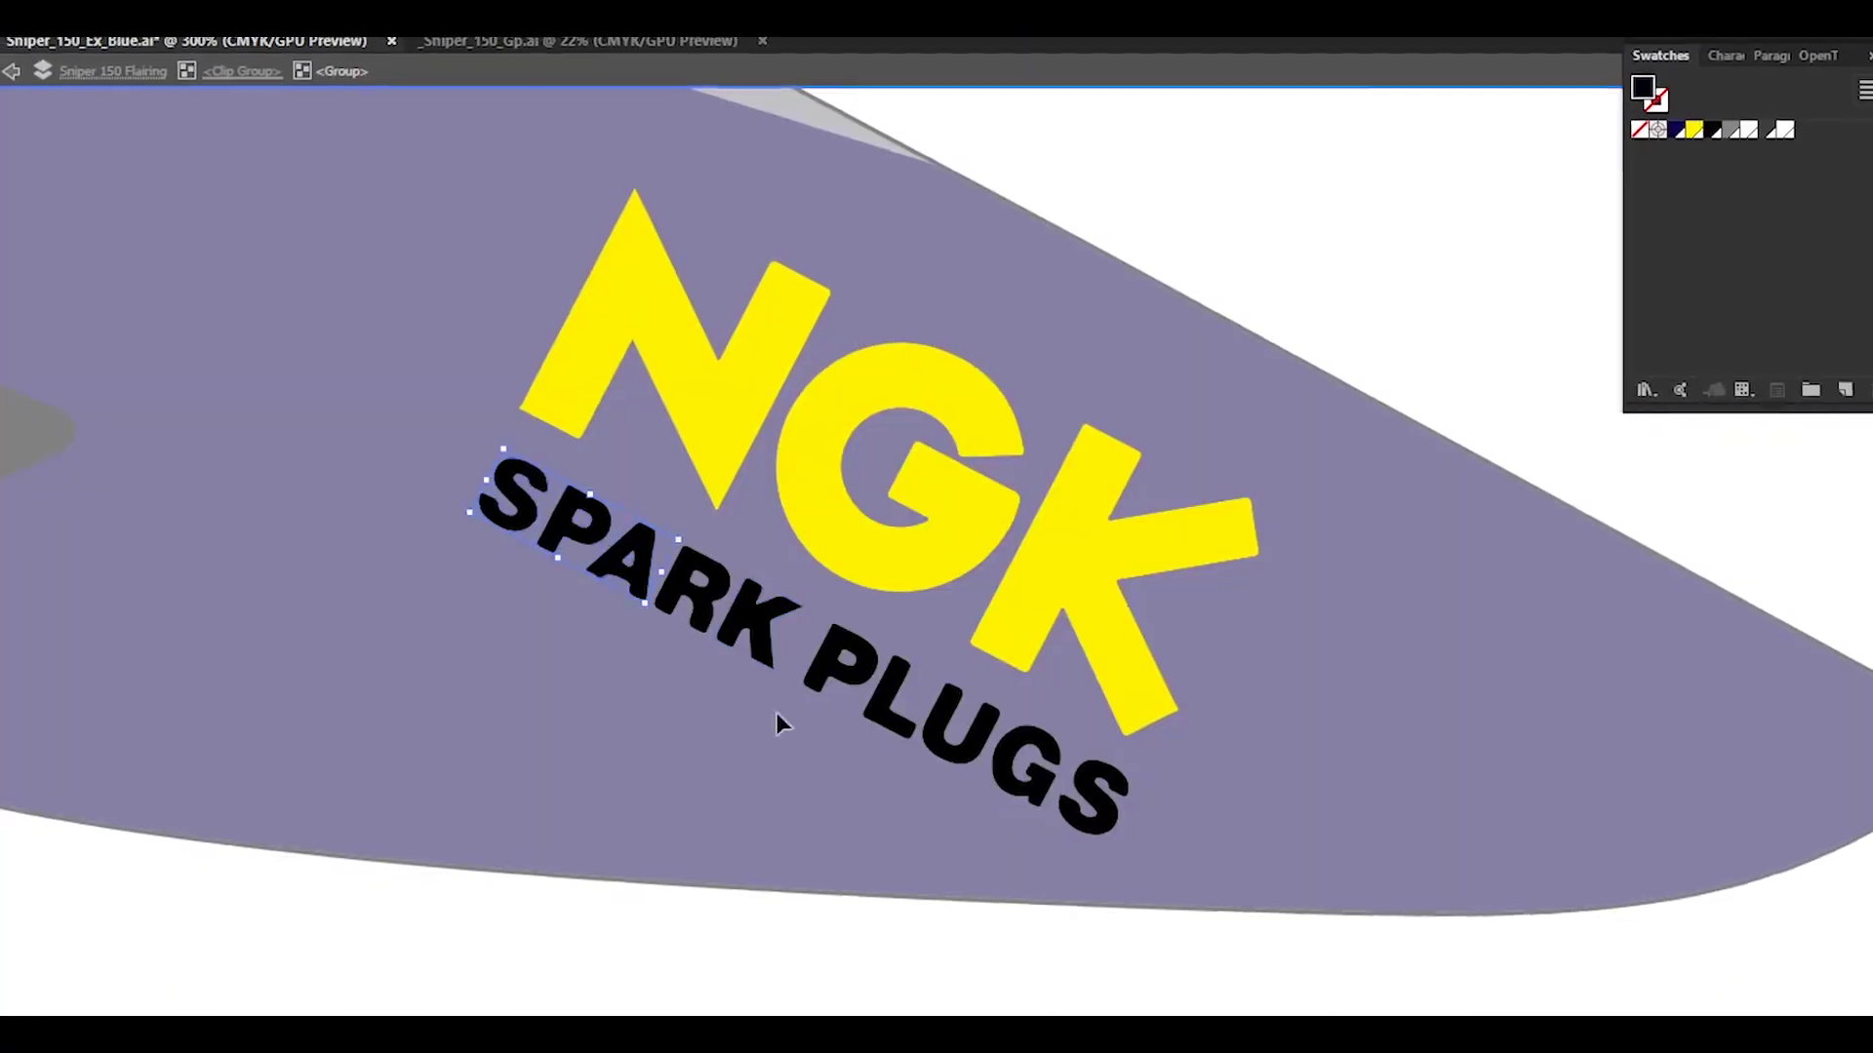
pyautogui.doubleClick(1412, 304)
# - Replace the old right-hand fairing panel with a mirrored copy of the finished left fairing panel
pyautogui.scroll(-5, 1411, 304)
pyautogui.moveTo(1227, 466); pyautogui.dragTo(771, 166)
pyautogui.scroll(-1, 928, 566)
pyautogui.moveTo(928, 566); pyautogui.dragTo(736, 707)
pyautogui.click(507, 722)
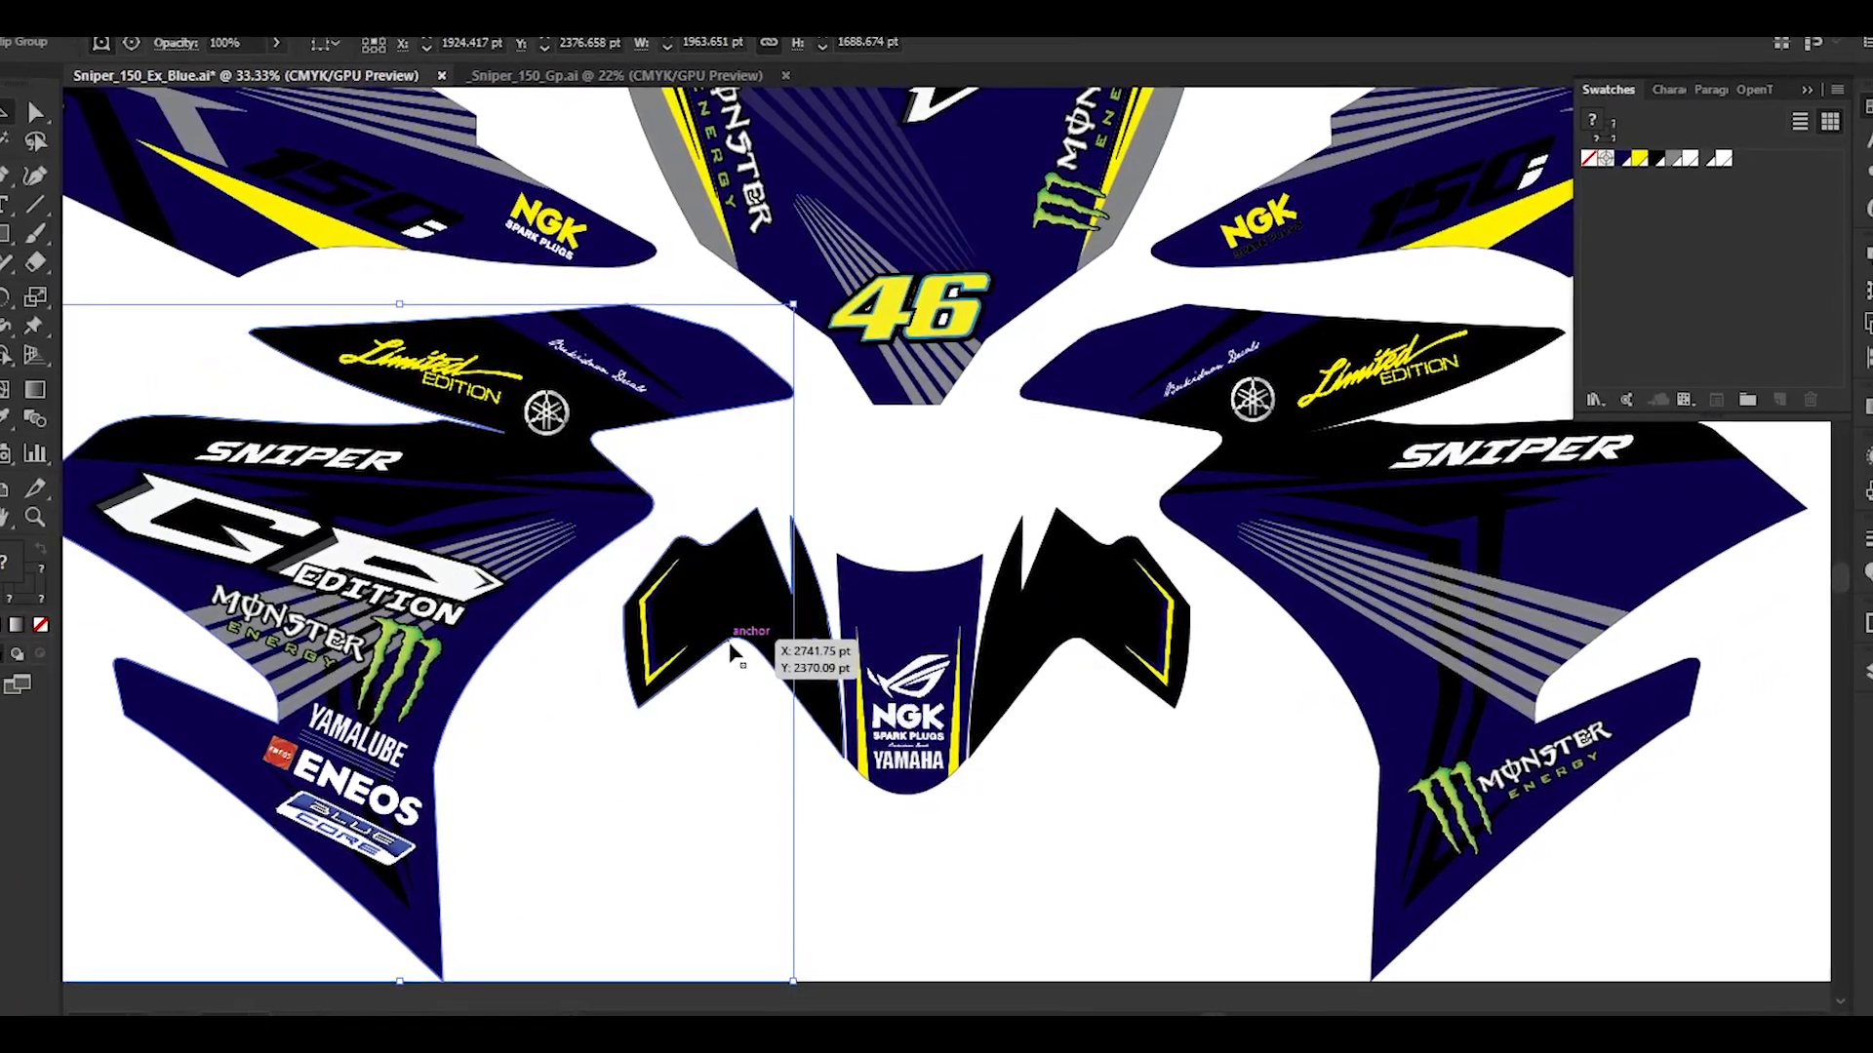
pyautogui.press('o')
pyautogui.click(911, 721)
pyautogui.moveTo(911, 722); pyautogui.dragTo(1170, 688)
pyautogui.press('v')
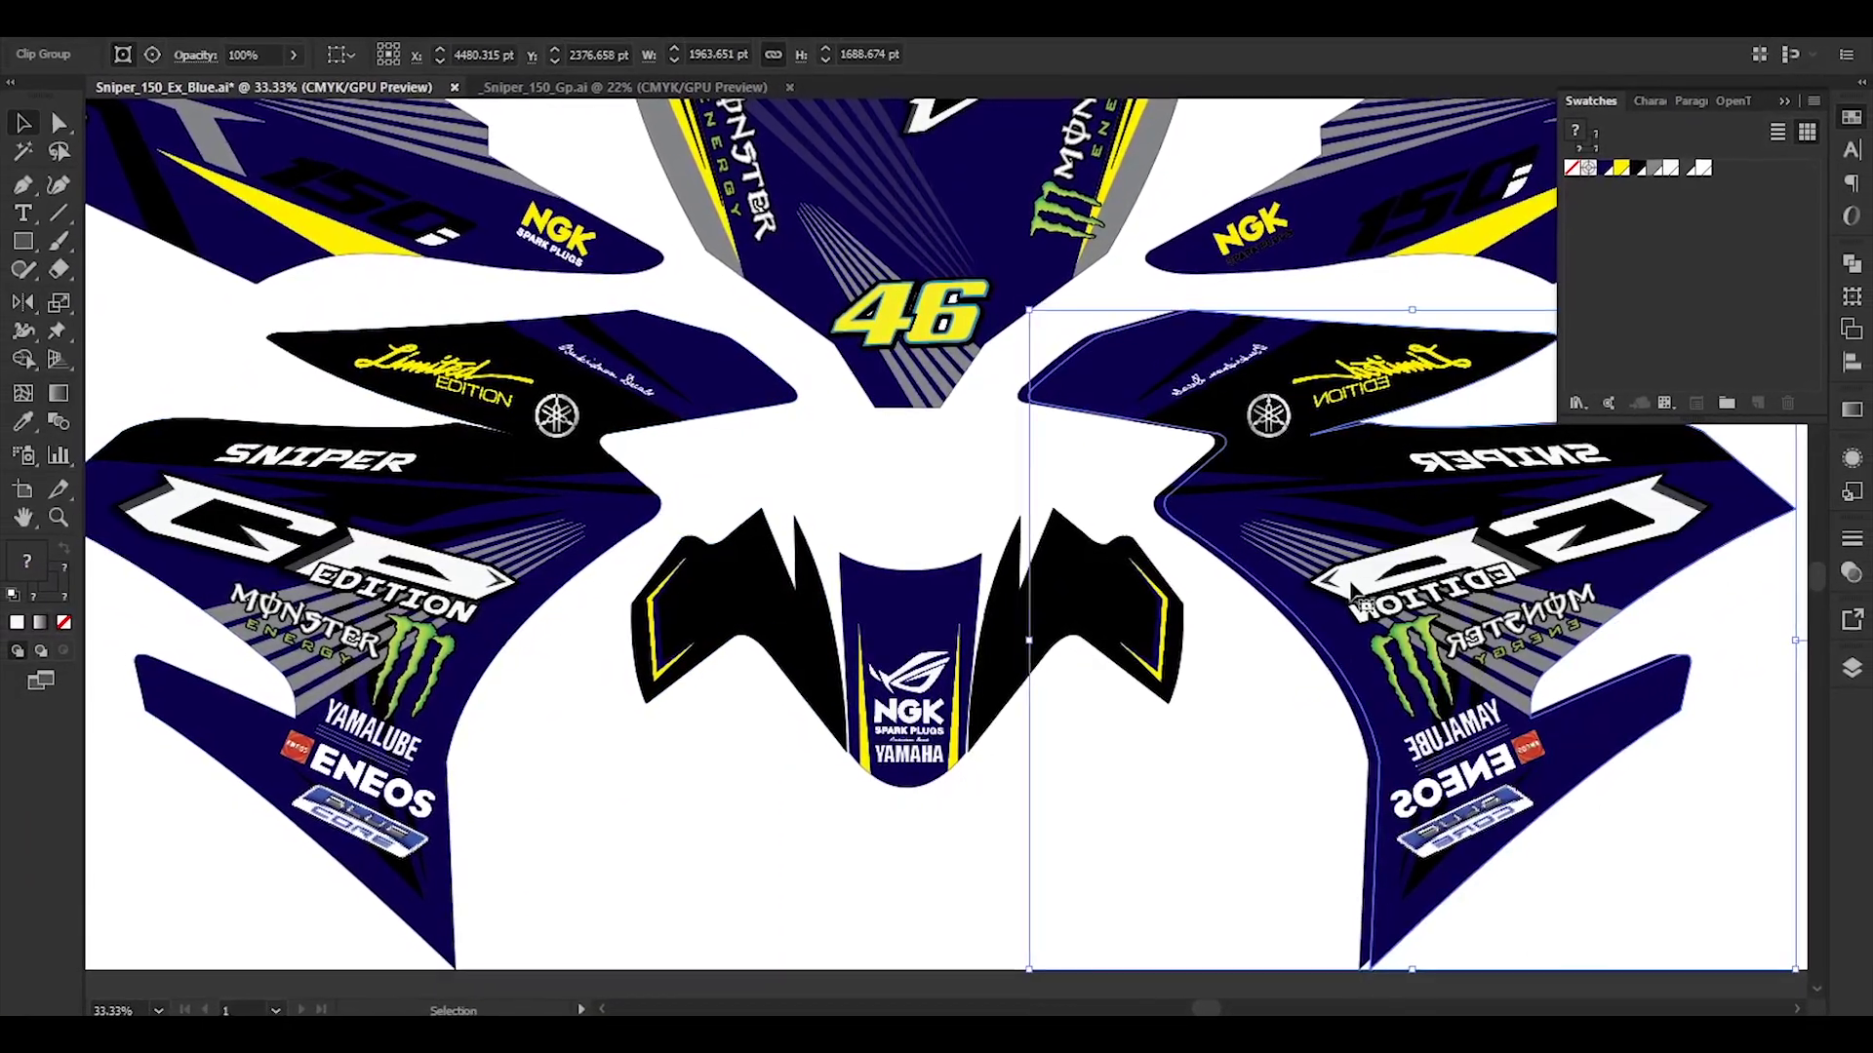
pyautogui.hotkey('ctrl', 'z')
pyautogui.hotkey('ctrl', 'z')
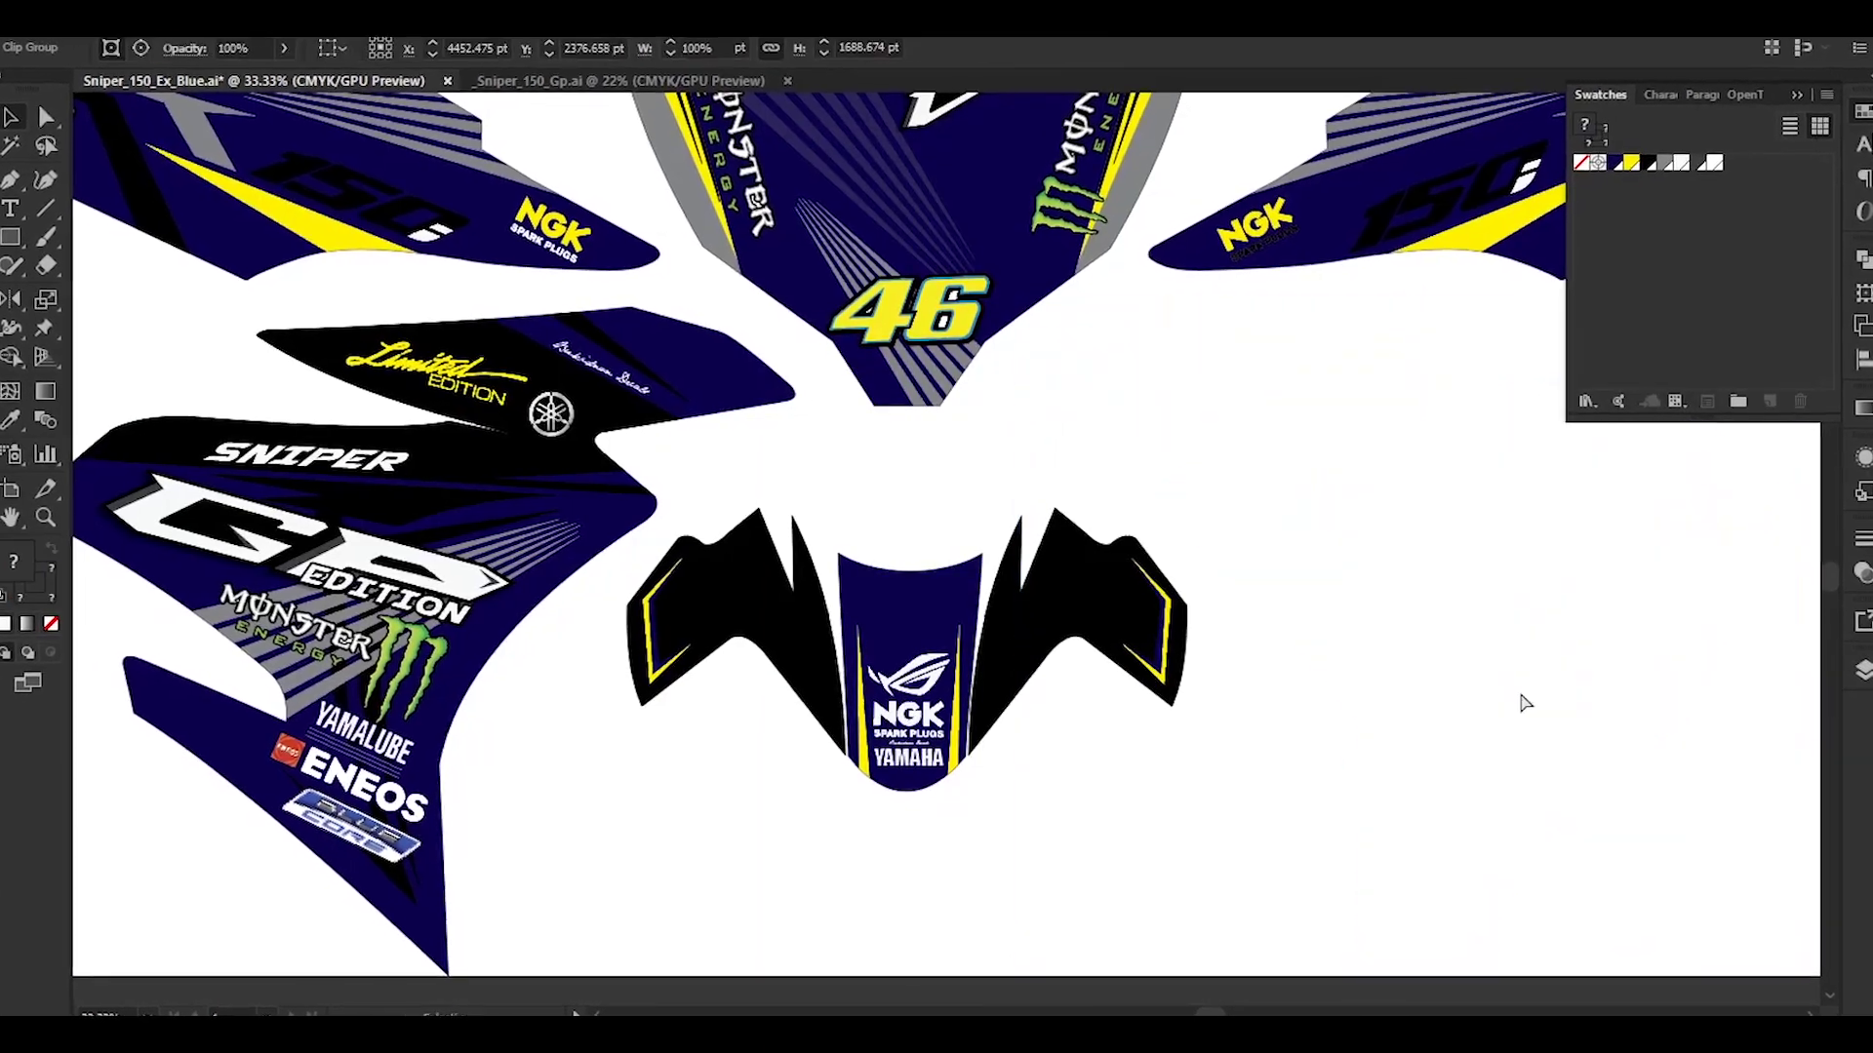
pyautogui.press('Return')
# - Reflect the GP EDITION logo inside the right fairing's clip group so its lettering reads correctly
pyautogui.moveTo(1524, 703); pyautogui.dragTo(939, 745)
pyautogui.scroll(2, 1079, 683)
pyautogui.doubleClick(995, 493)
pyautogui.click(995, 493)
pyautogui.press('o')
pyautogui.moveTo(673, 564); pyautogui.dragTo(1005, 469)
pyautogui.press('v')
# - Isolate the Monster Energy logo group on the right fairing and reflect its MONSTER ENERGY lettering into readable orientation
pyautogui.moveTo(962, 615); pyautogui.dragTo(939, 535)
pyautogui.click(939, 535)
pyautogui.press('Escape')
pyautogui.doubleClick(939, 535)
pyautogui.click(939, 535)
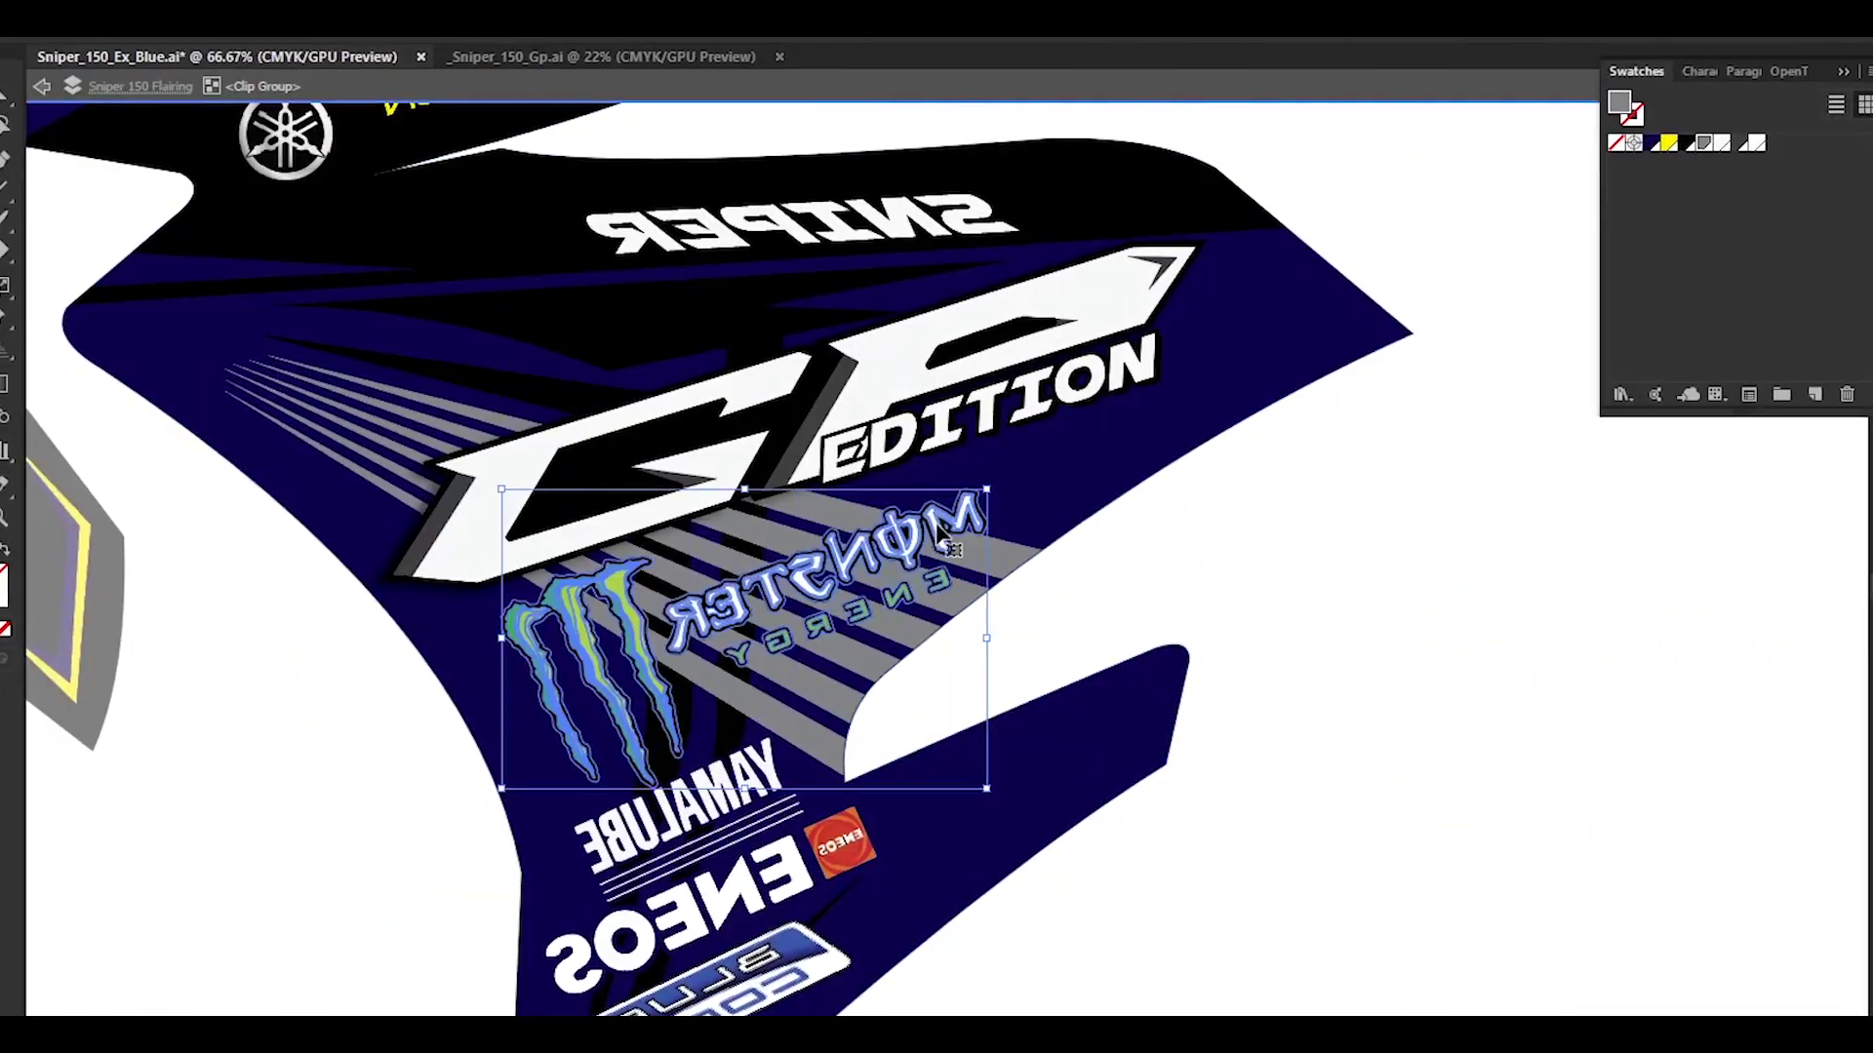
pyautogui.scroll(2, 940, 534)
pyautogui.doubleClick(939, 535)
pyautogui.click(939, 535)
pyautogui.press('o')
pyautogui.moveTo(459, 634); pyautogui.dragTo(1041, 382)
pyautogui.press('v')
# - Reflect the green Monster claw mark beside the MONSTER ENERGY lettering on the right fairing
pyautogui.moveTo(278, 639); pyautogui.dragTo(774, 536)
pyautogui.click(863, 473)
pyautogui.press('o')
pyautogui.moveTo(586, 526); pyautogui.dragTo(917, 439)
pyautogui.press('v')
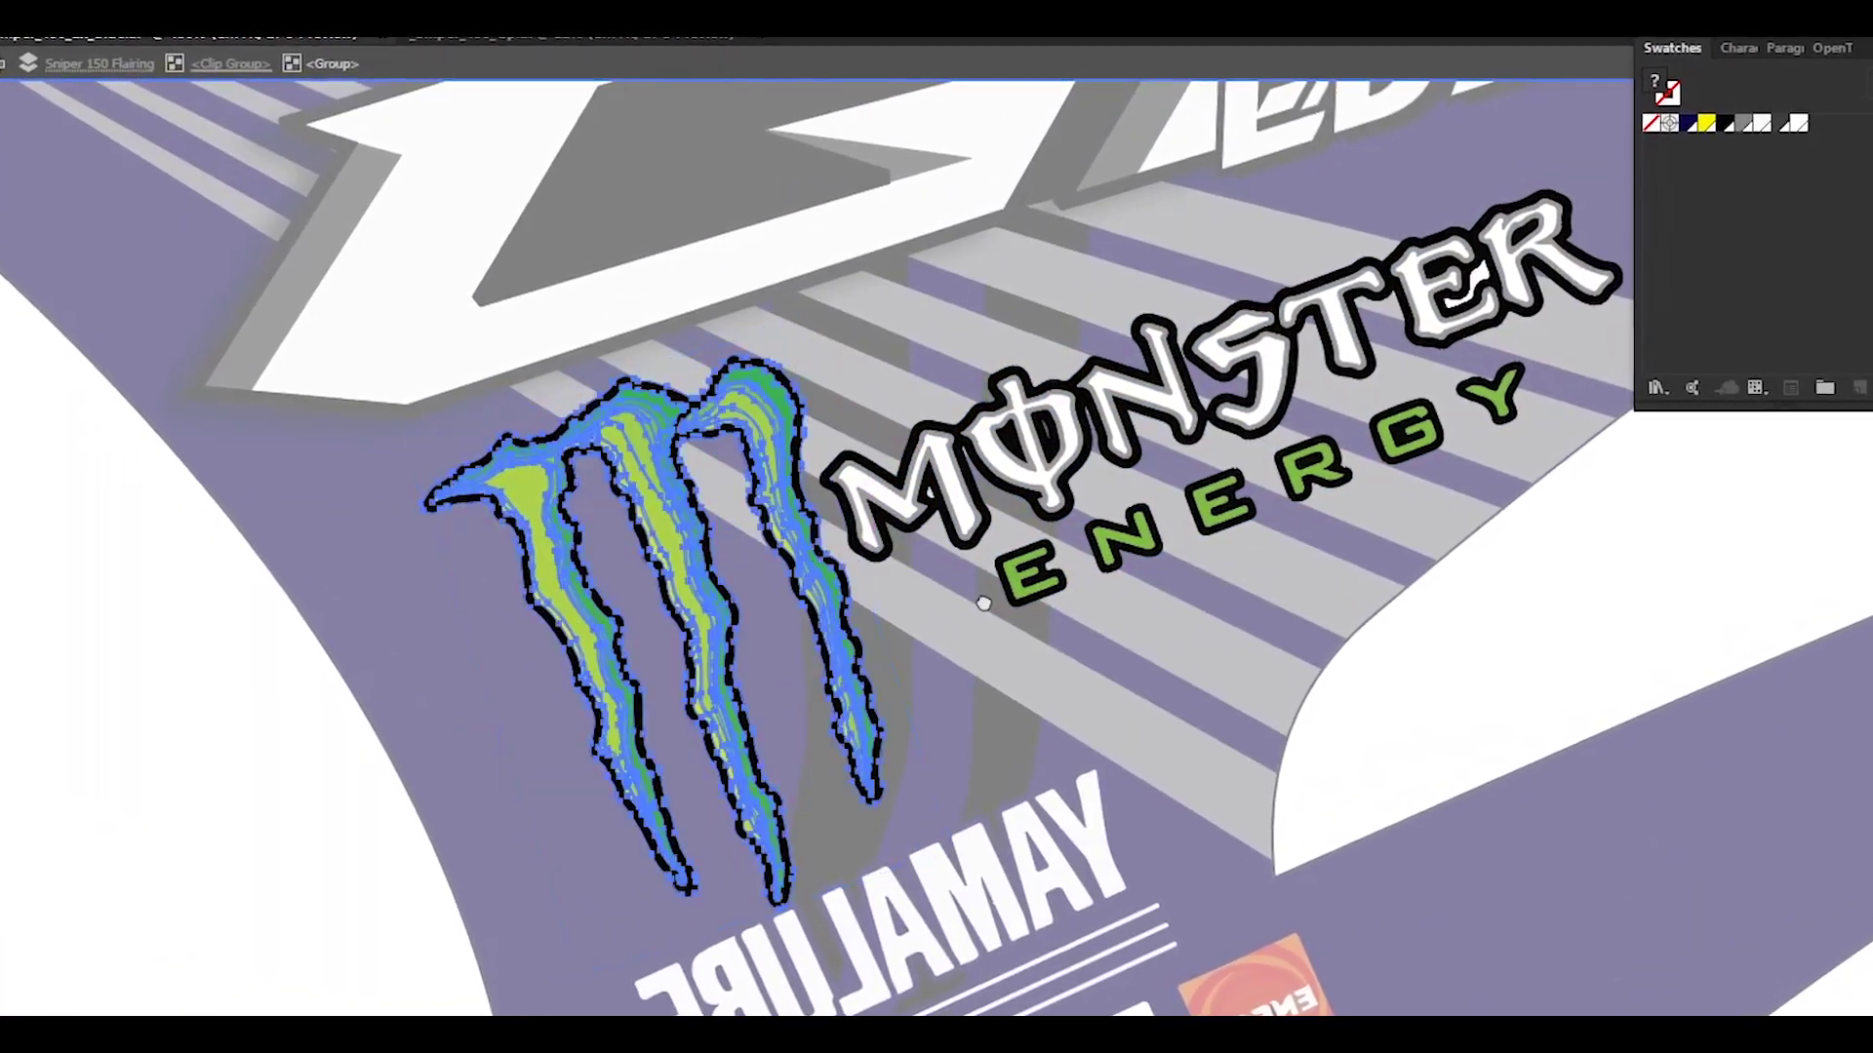
# - Reflect the YAMALUBE, ENEOS and BLUE CORE logos on the right fairing so they read correctly
pyautogui.moveTo(983, 603); pyautogui.dragTo(846, 174)
pyautogui.press('Escape')
pyautogui.click(751, 560)
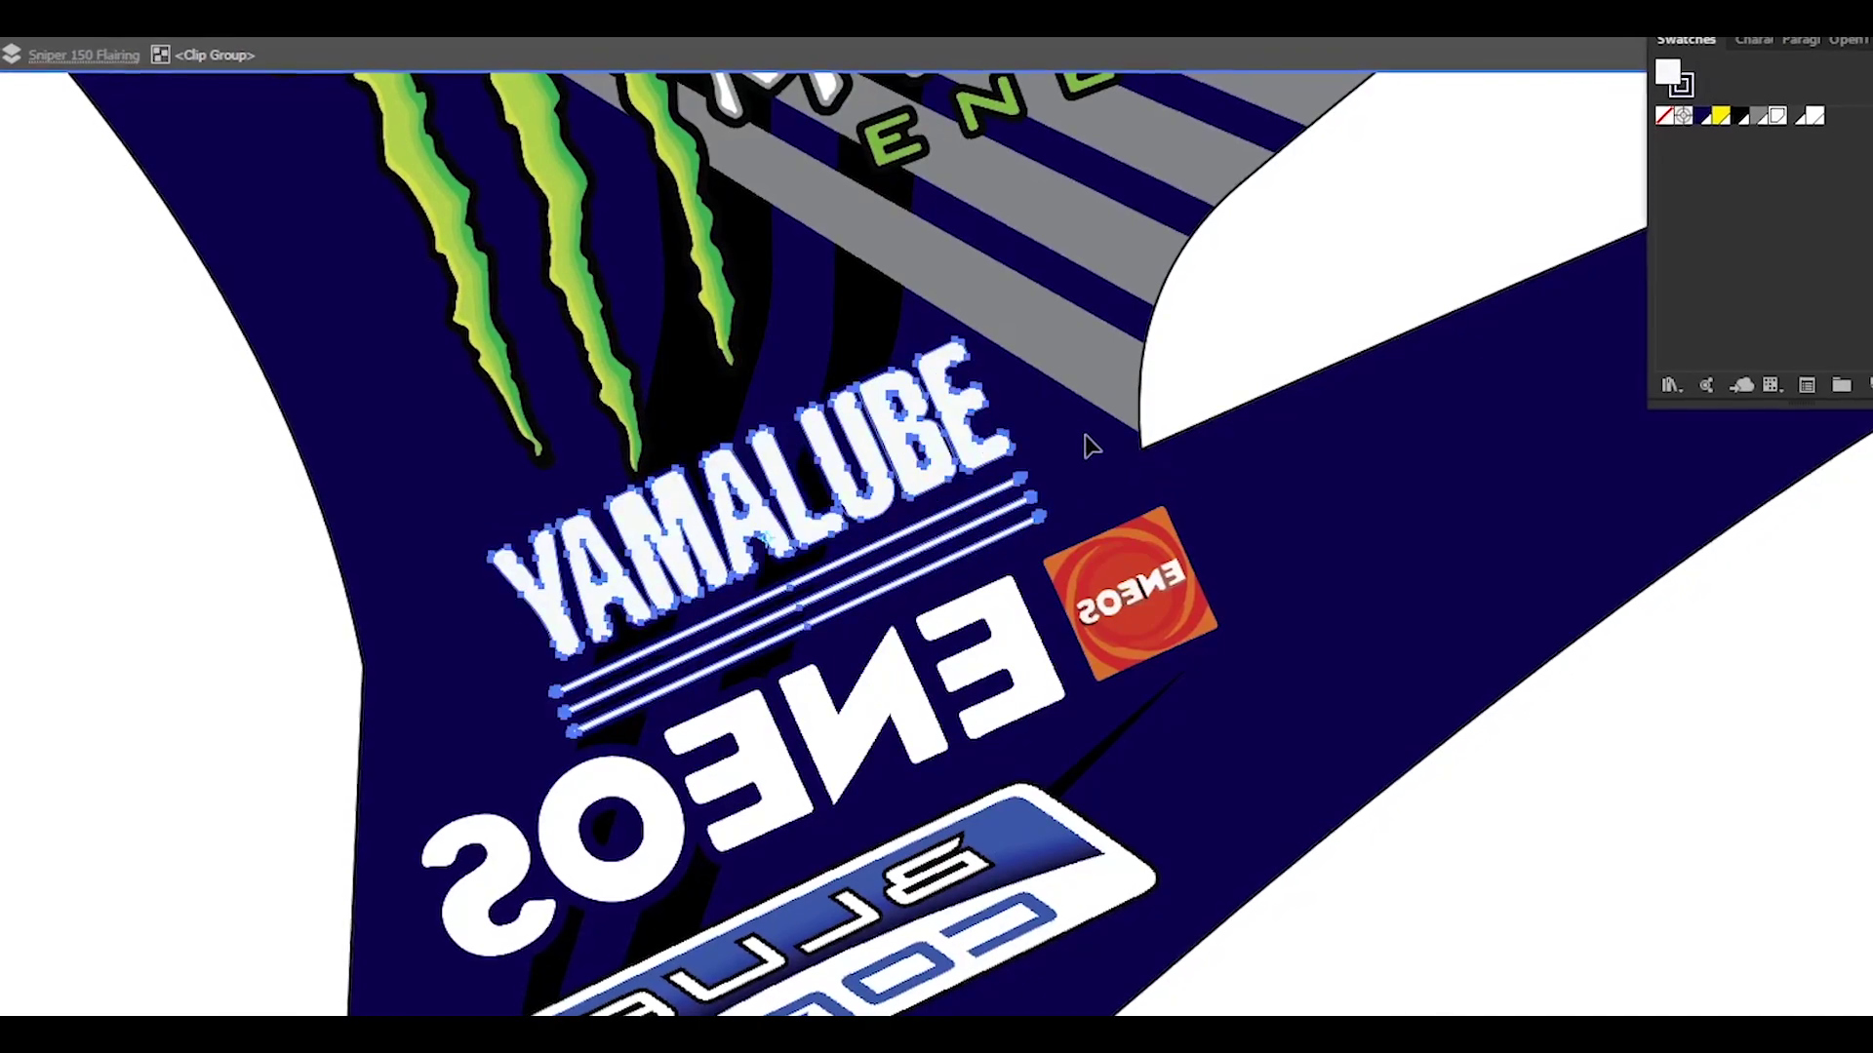
pyautogui.scroll(-3, 1089, 446)
pyautogui.click(520, 614)
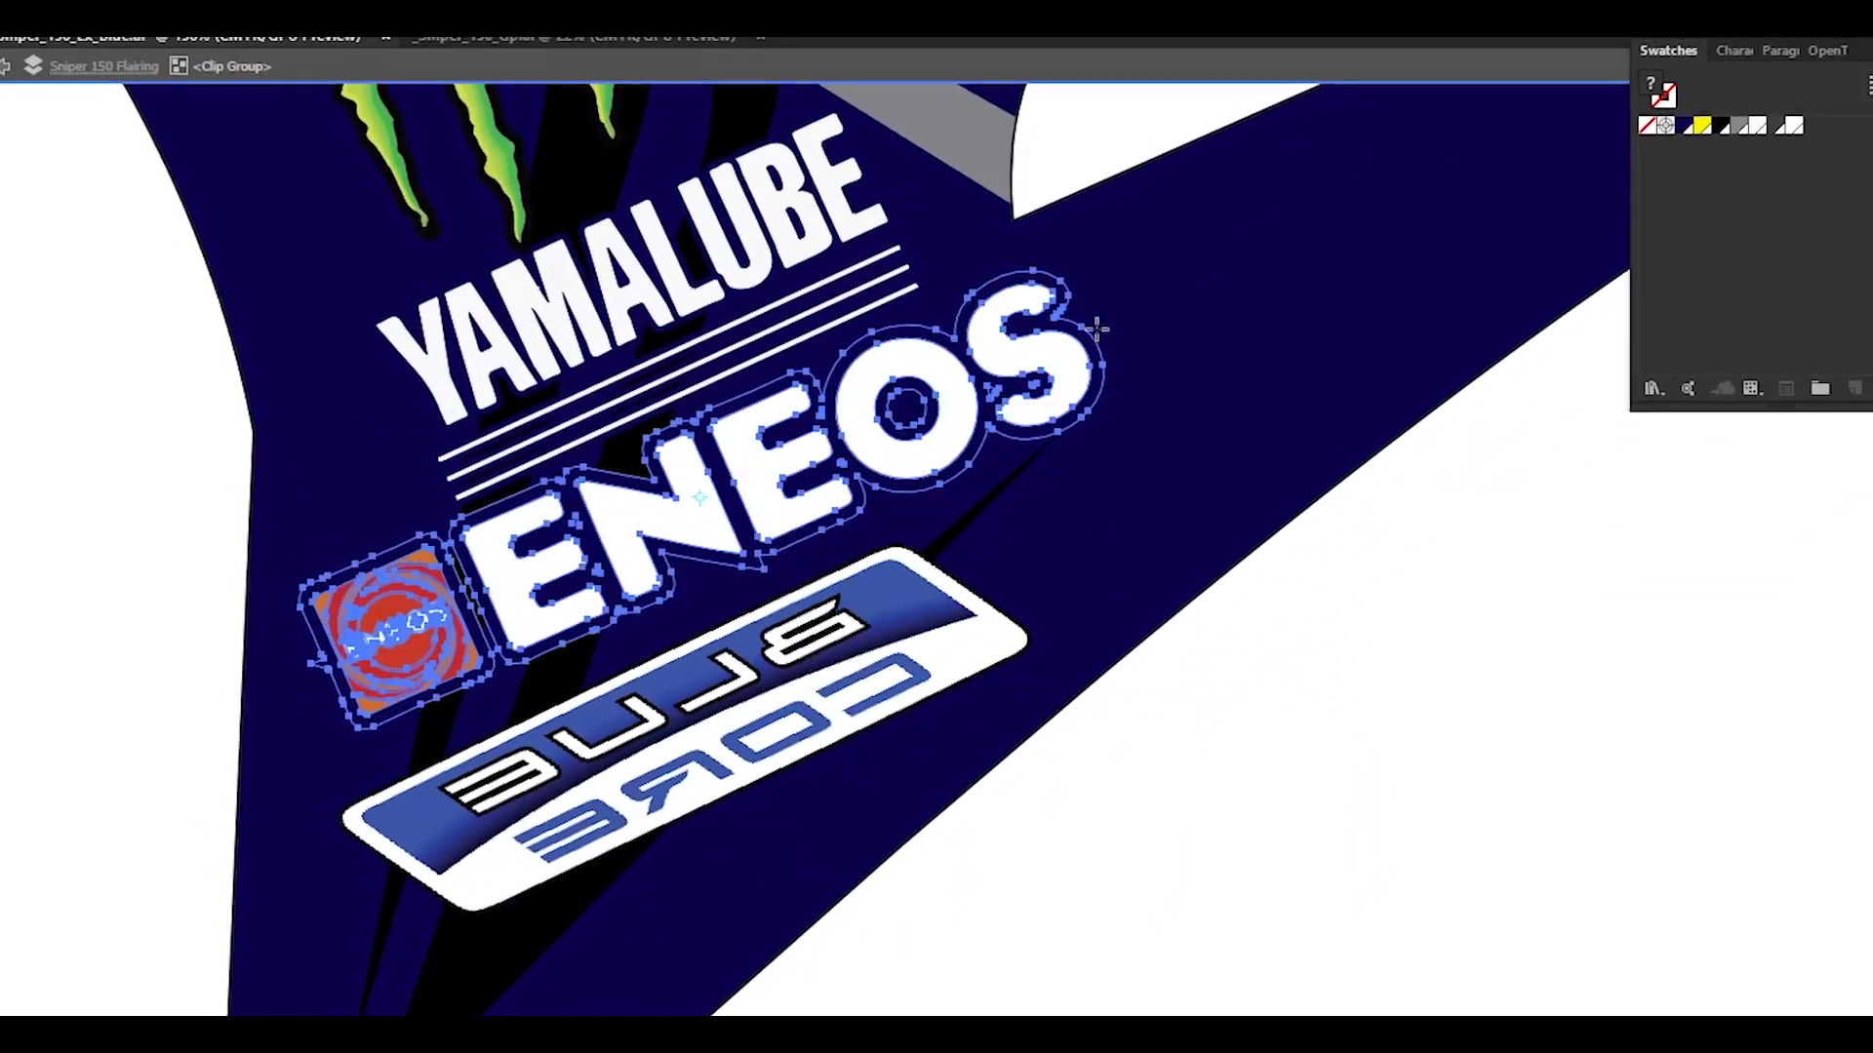
pyautogui.scroll(-3, 1117, 265)
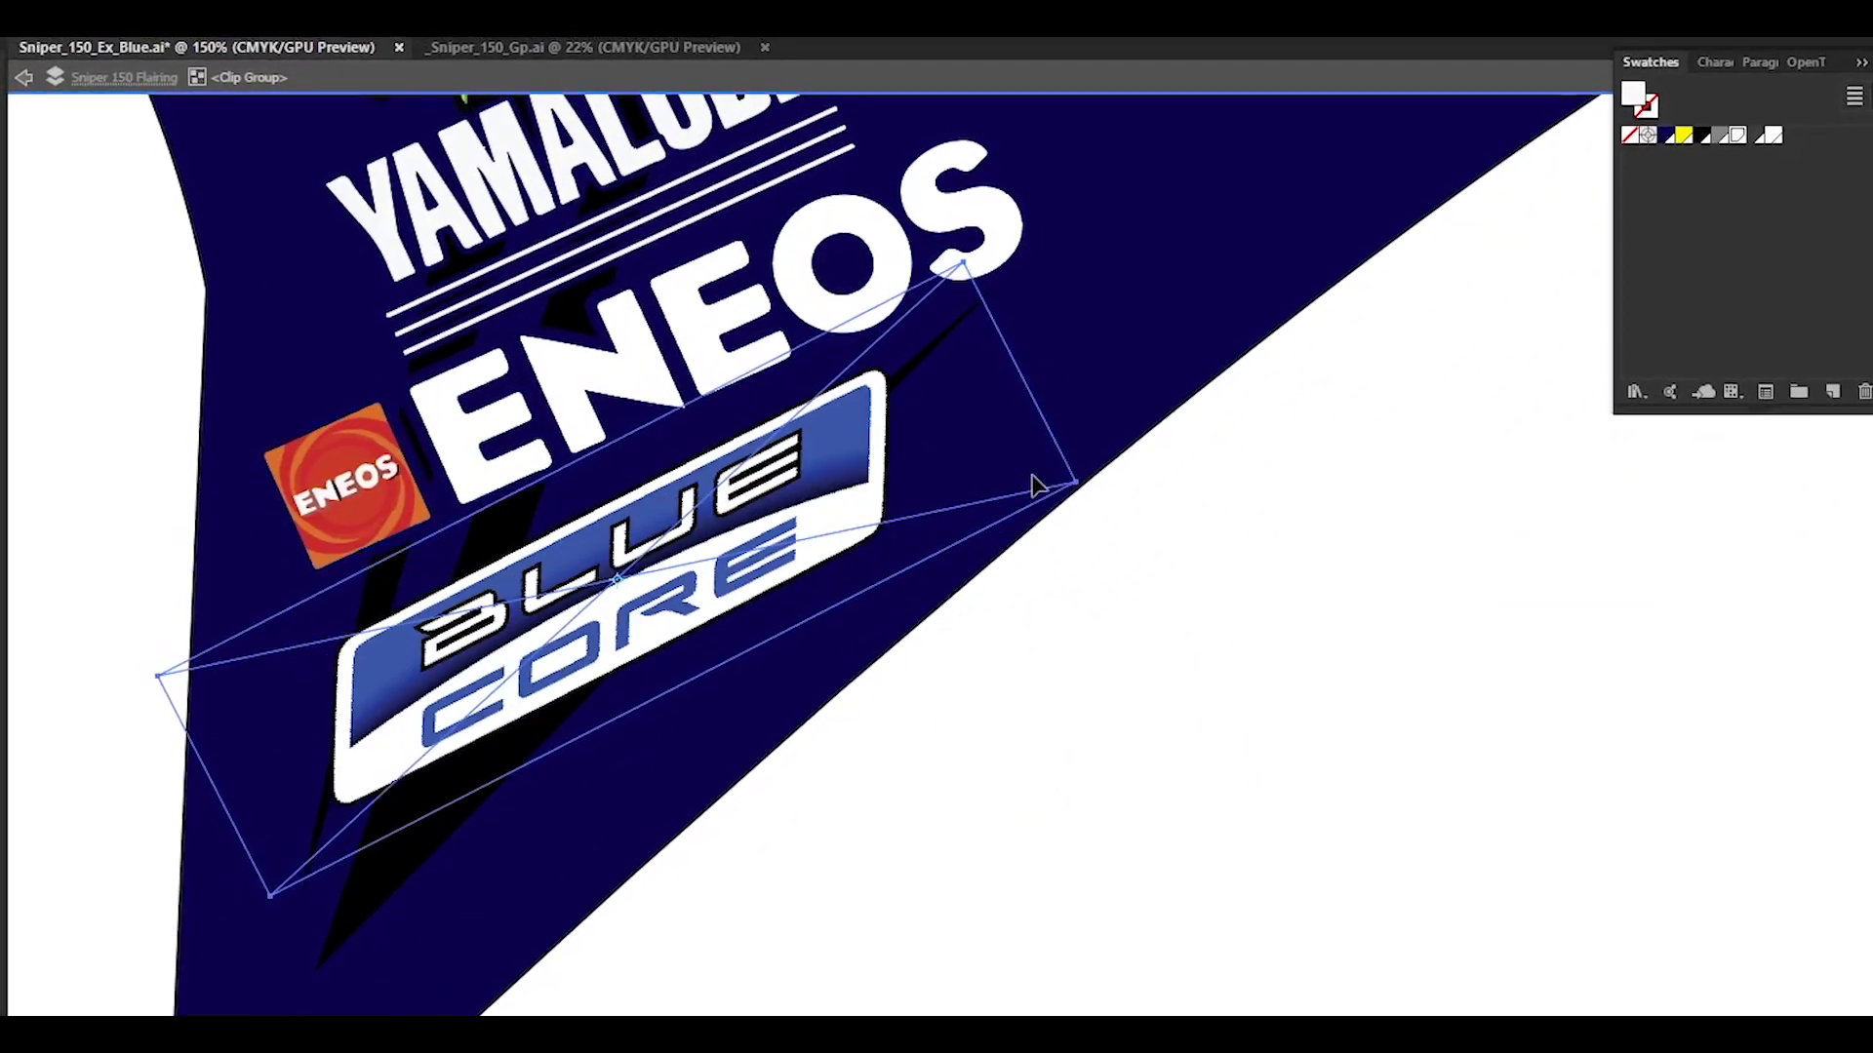
# - Recolour the SPARK PLUGS lettering below the NGK logo on the right rear body panel to white
pyautogui.scroll(-6, 1384, 640)
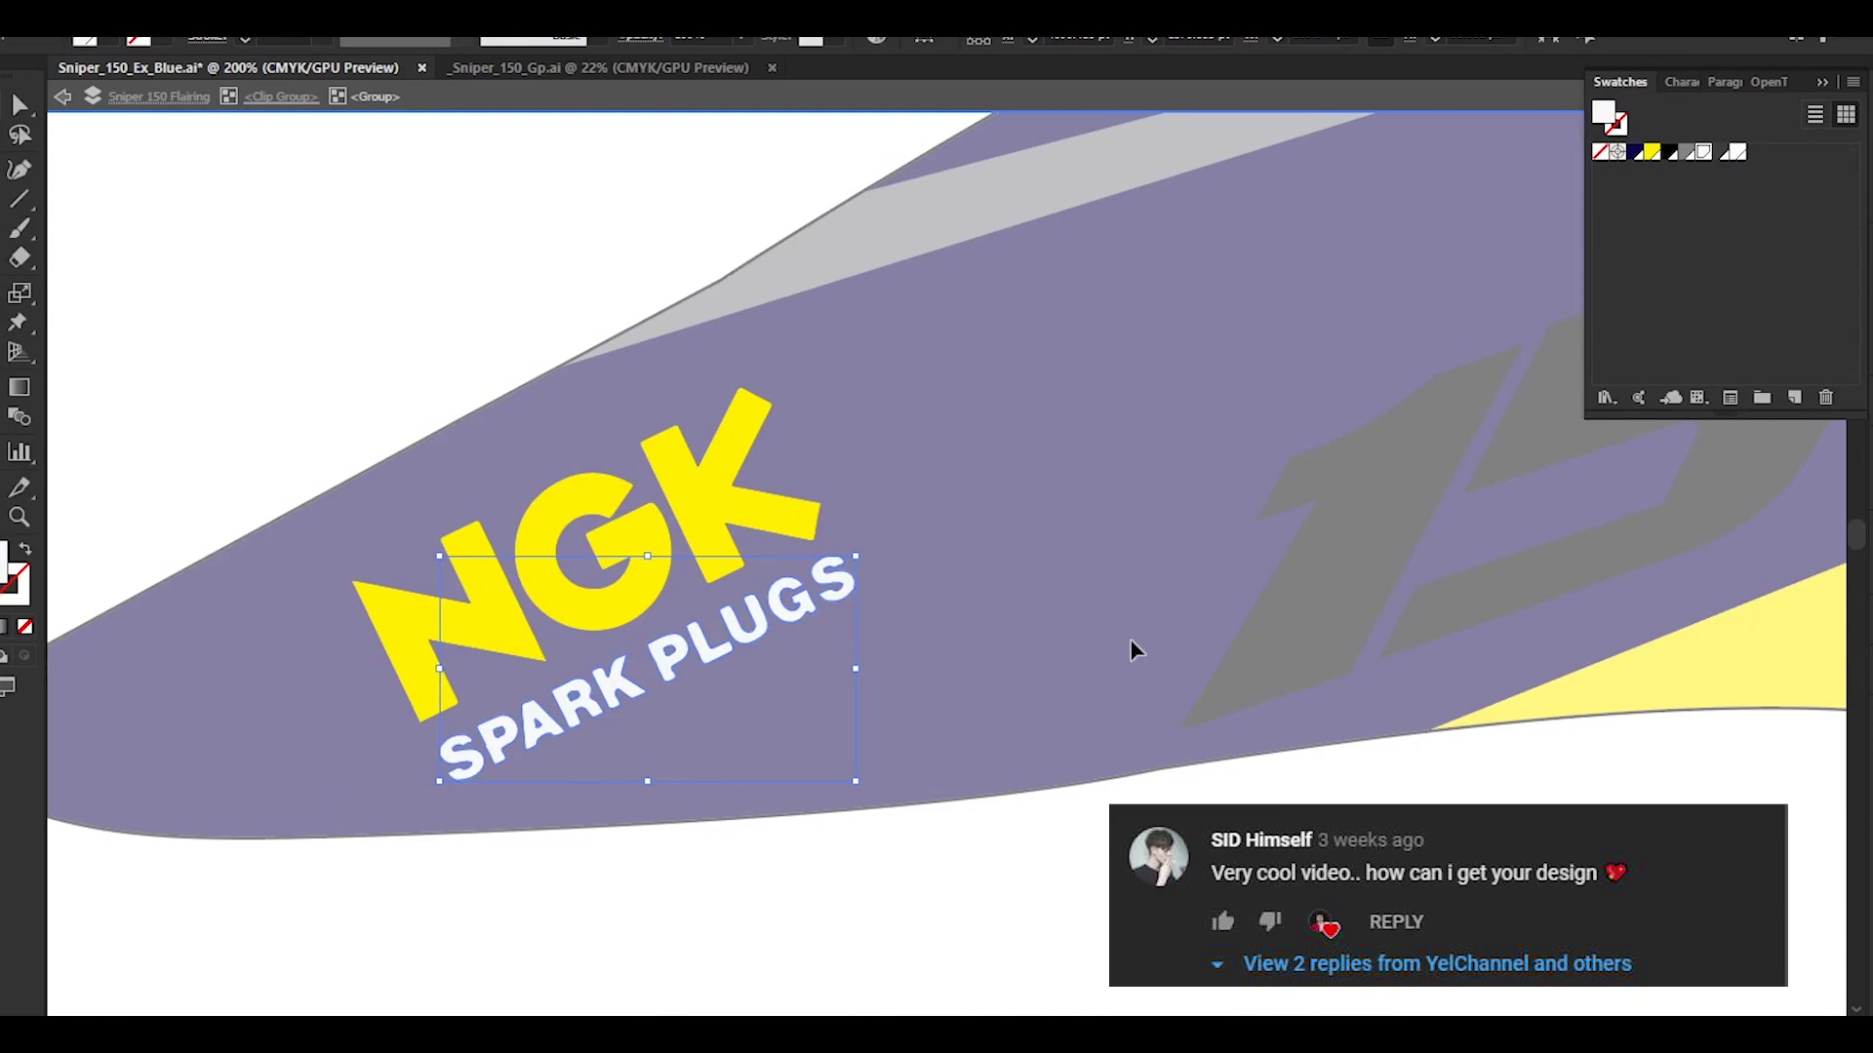
pyautogui.scroll(-6, 1132, 648)
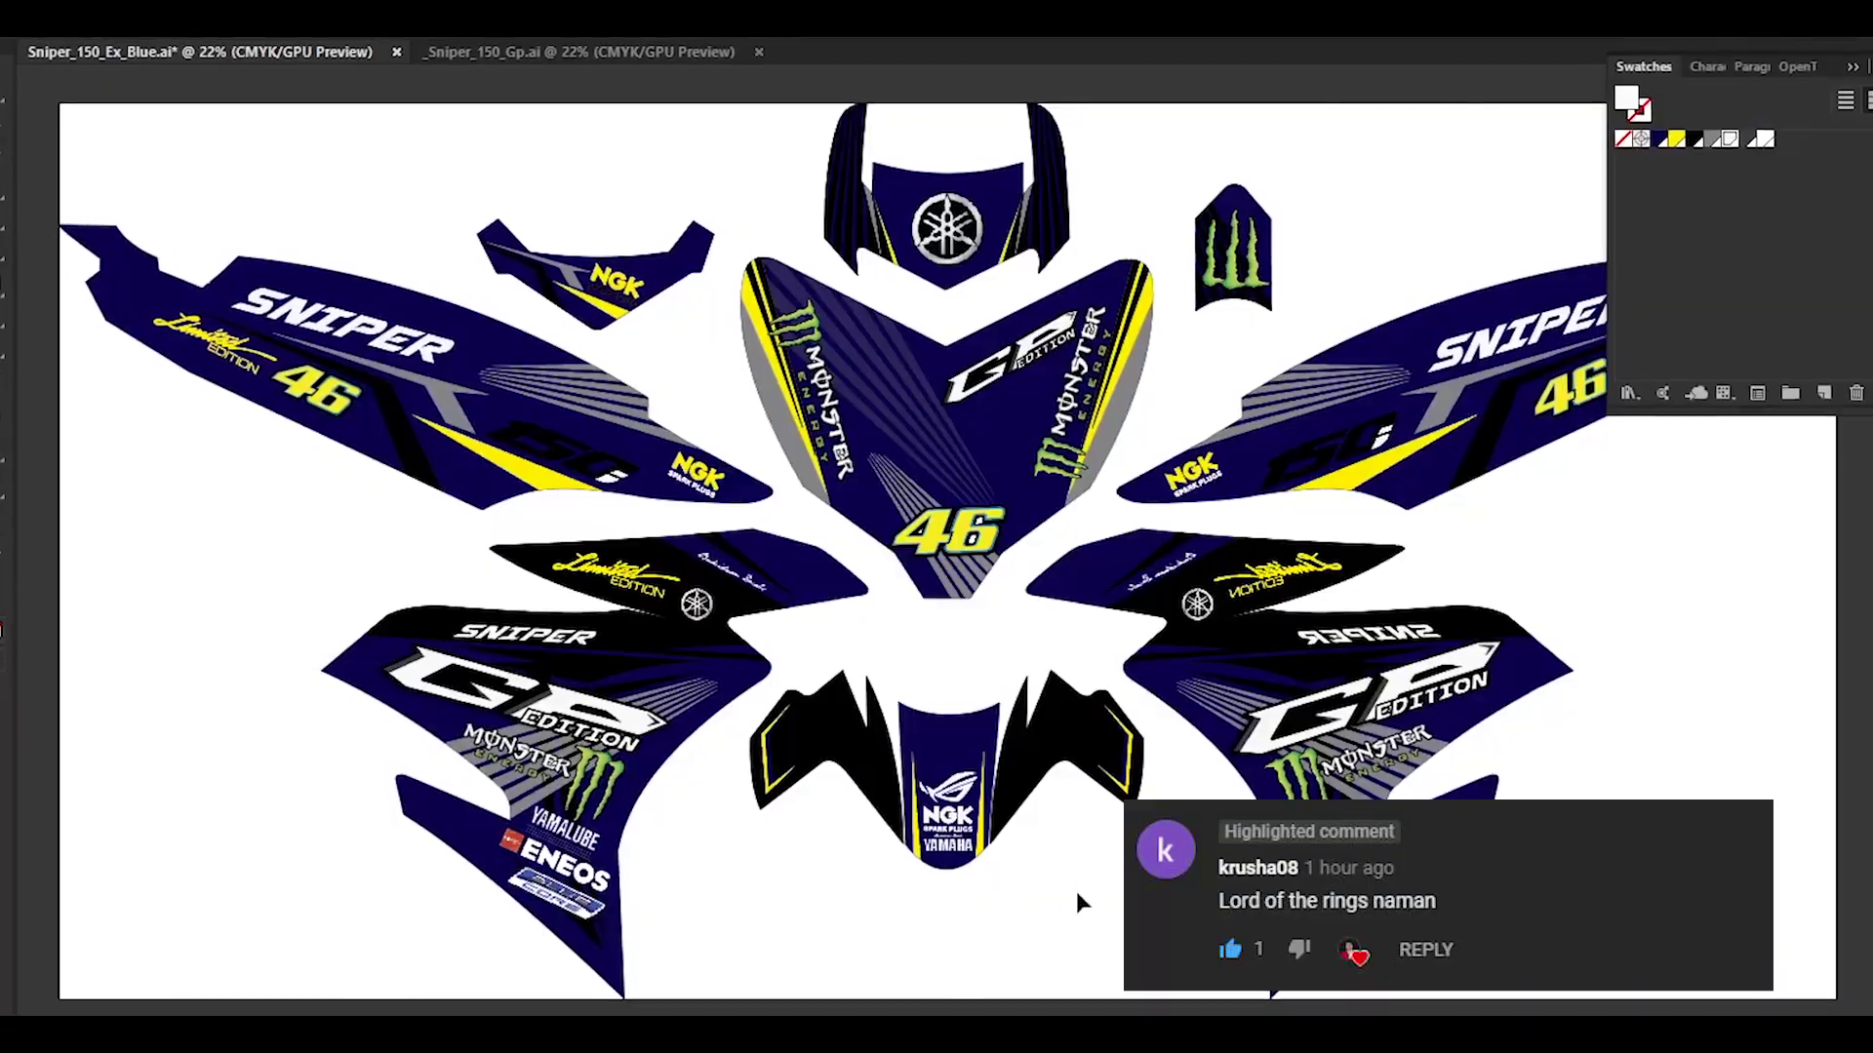
# - Reflect the mirrored SNIPER, Limited EDITION and Bukidnon Decals lettering on the right fairing so it reads correctly
pyautogui.hotkey('alt', 'Tab')
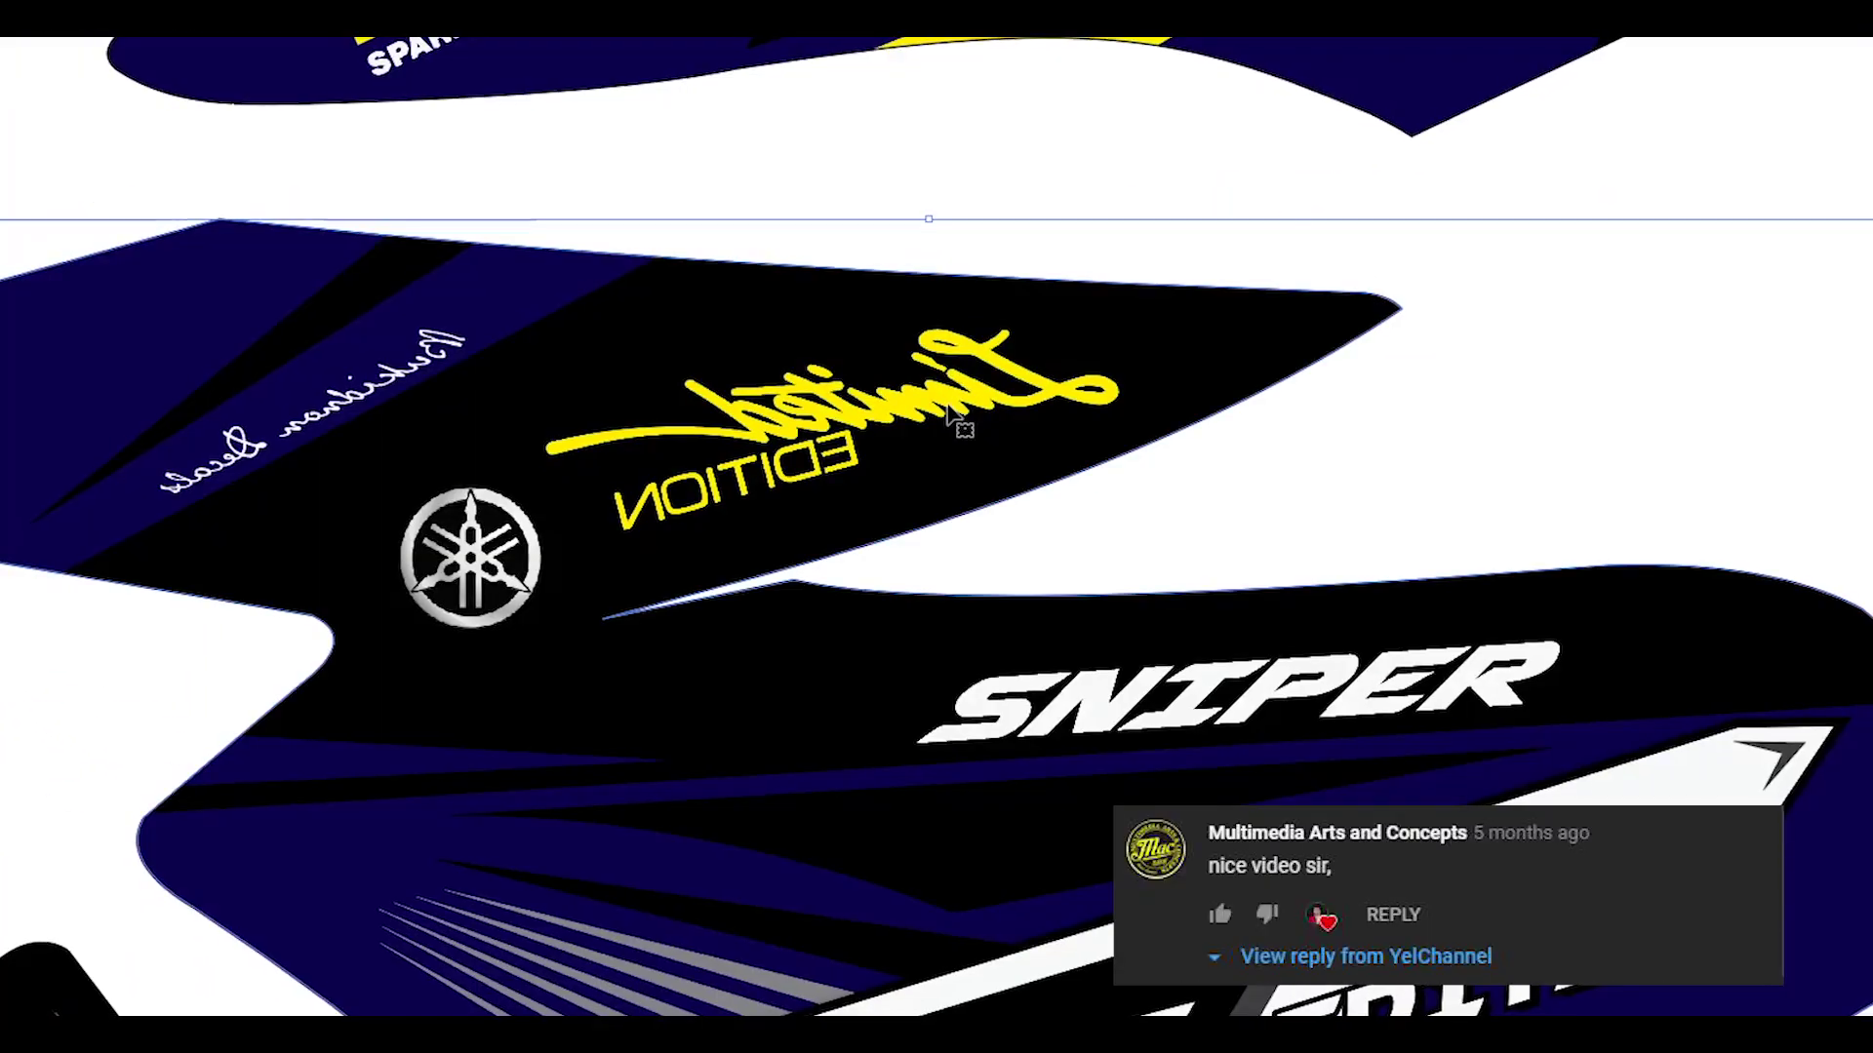
pyautogui.doubleClick(948, 411)
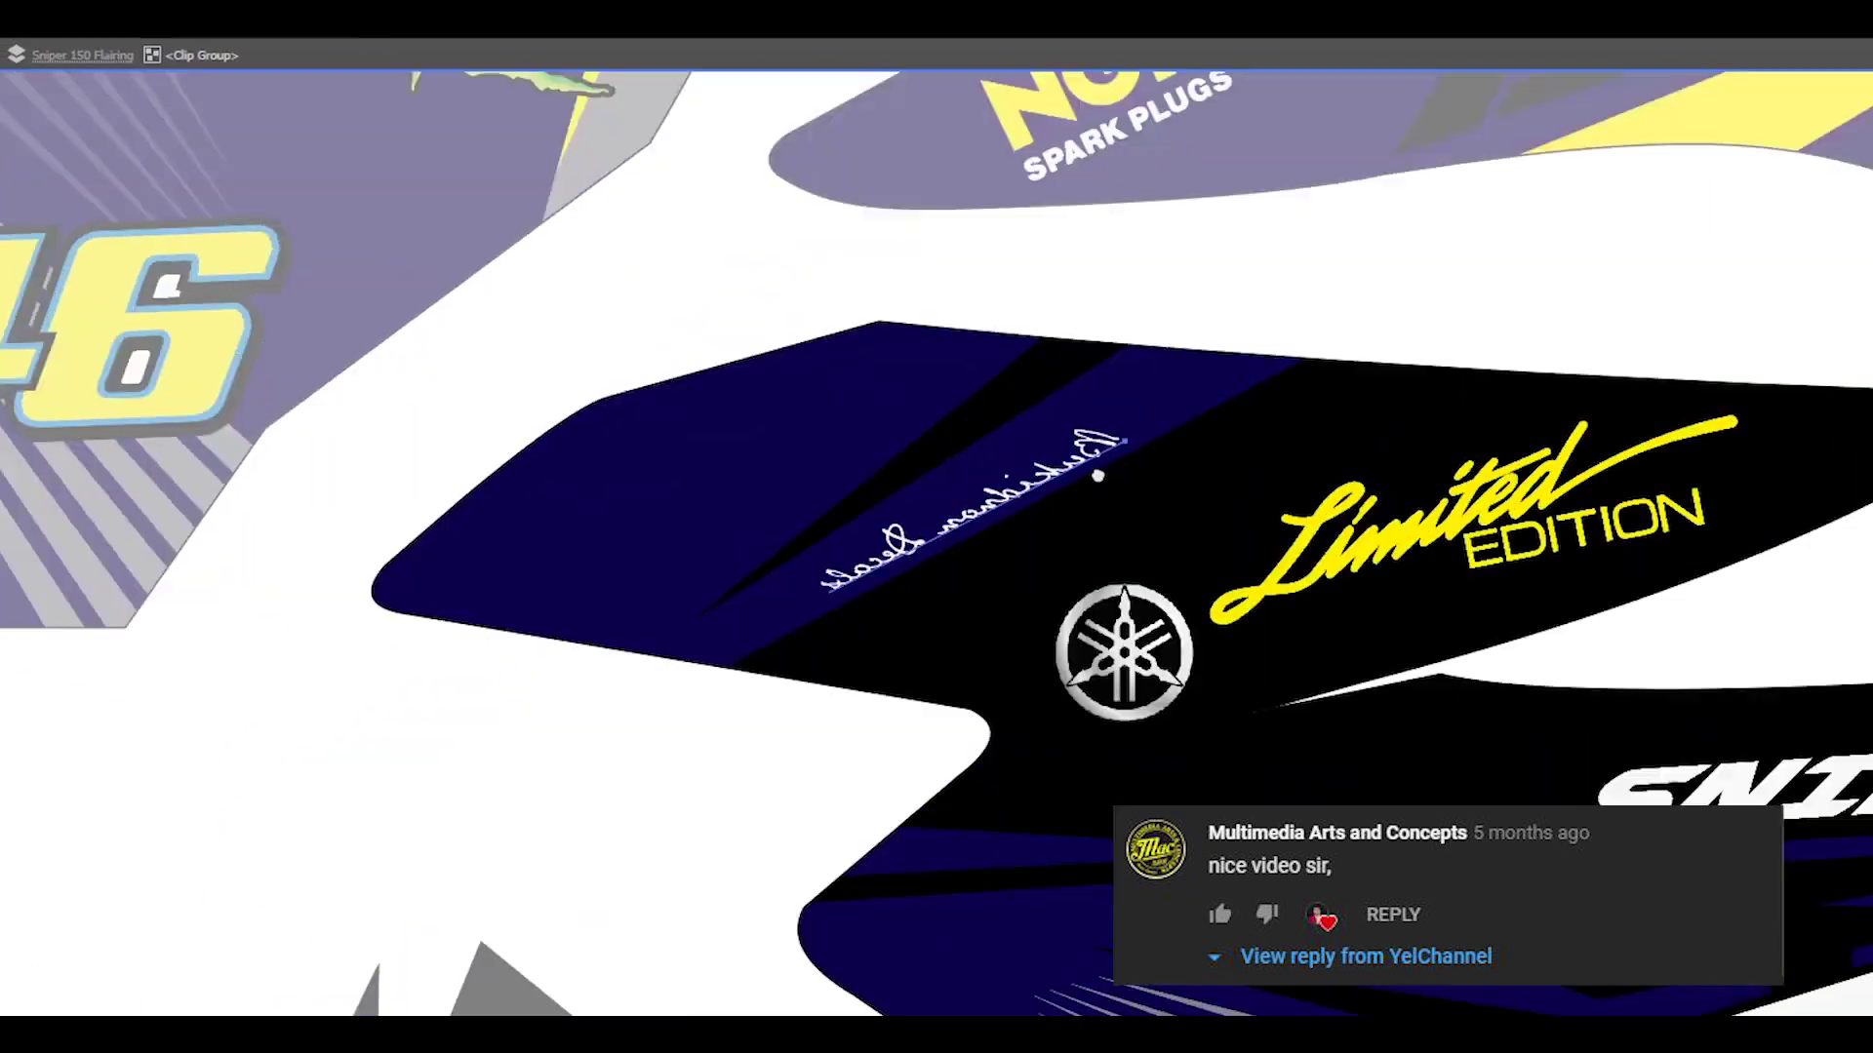
pyautogui.moveTo(1100, 473); pyautogui.dragTo(1117, 436)
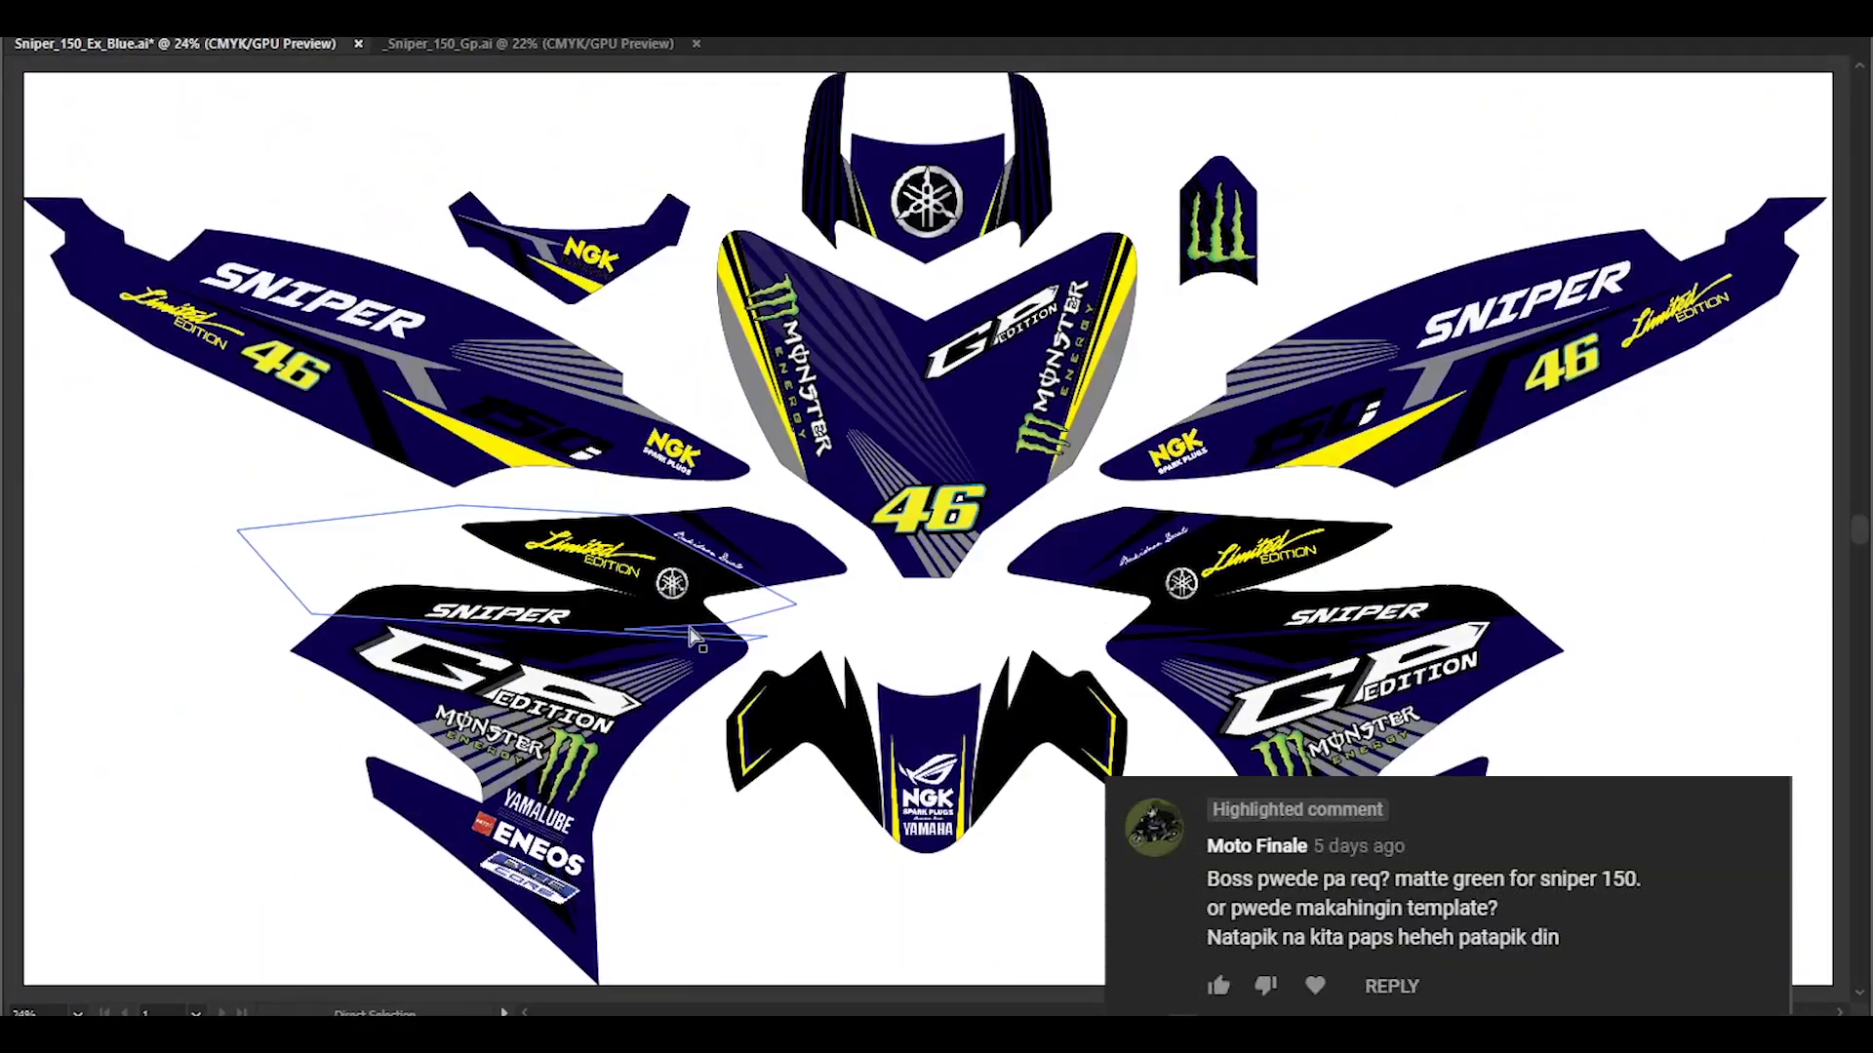
# - Change the global GP swatch to yellow with C 0, M 0 and Y 100%, recolouring the GP logos
pyautogui.press('Tab')
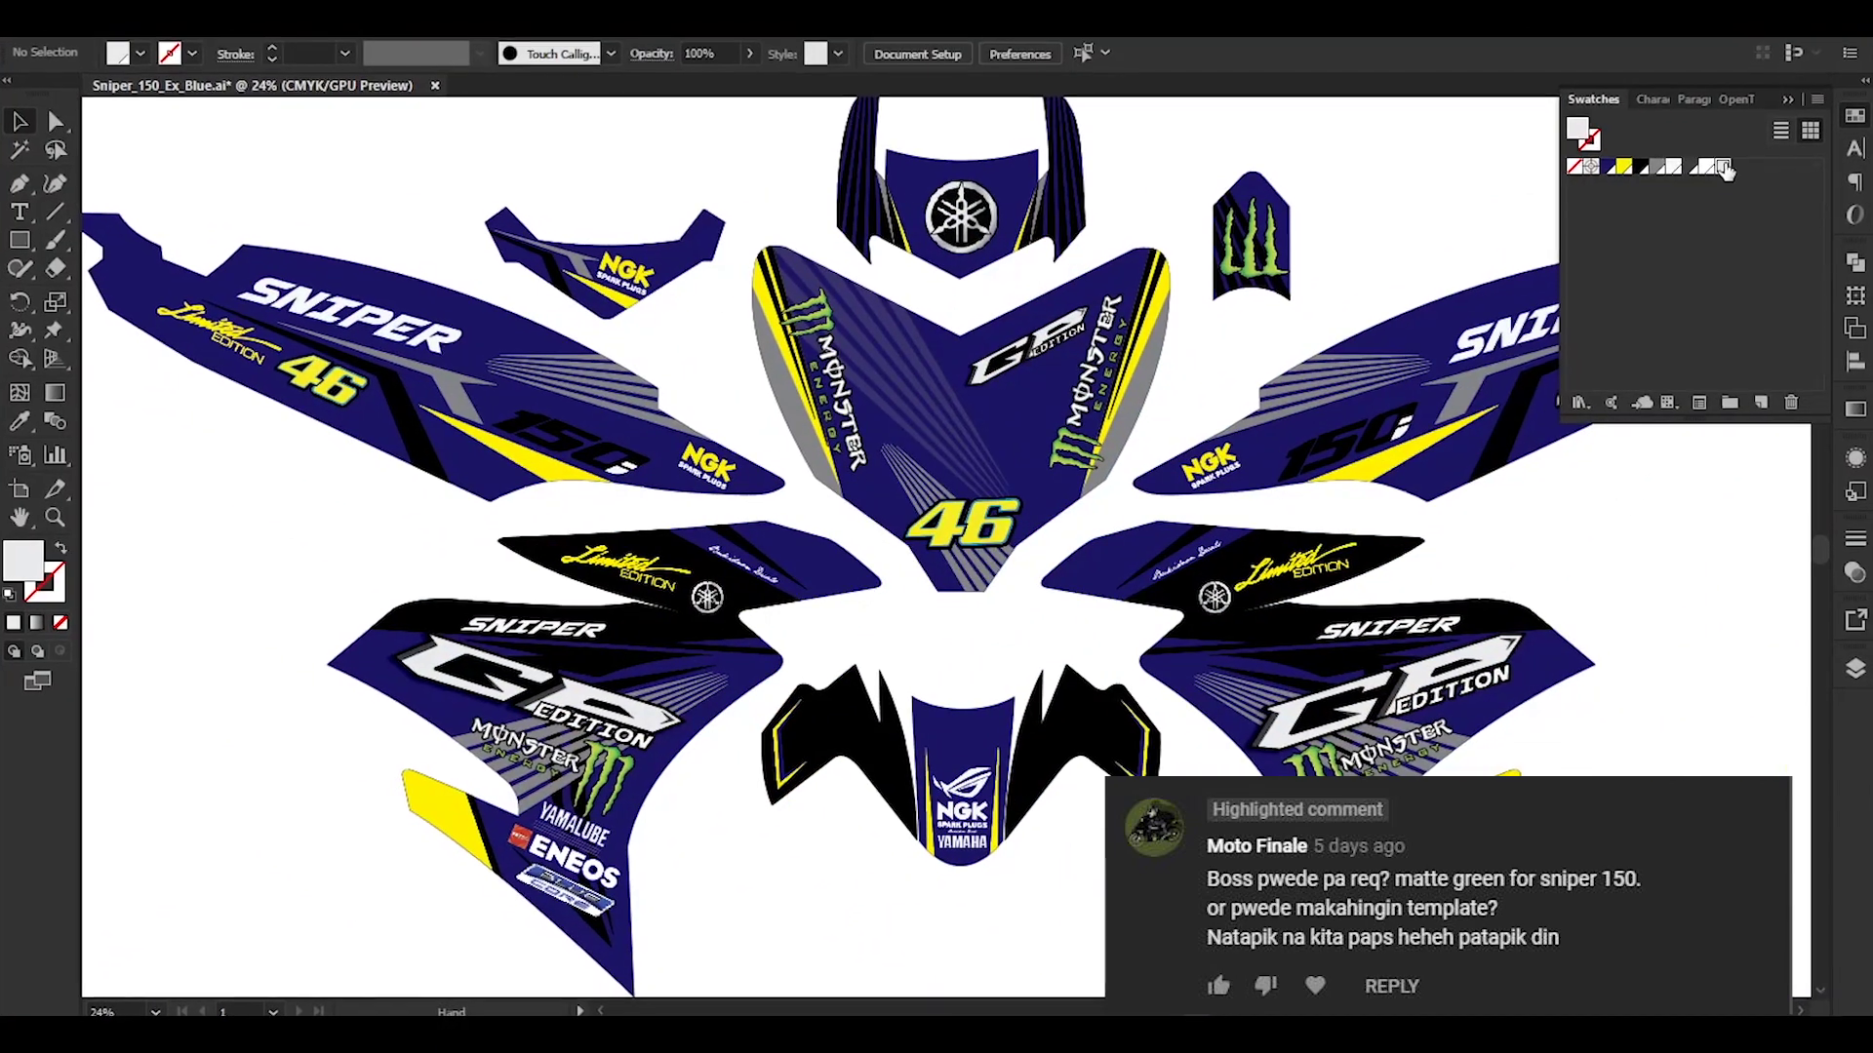
pyautogui.doubleClick(1644, 448)
pyautogui.moveTo(1644, 449); pyautogui.dragTo(1782, 439)
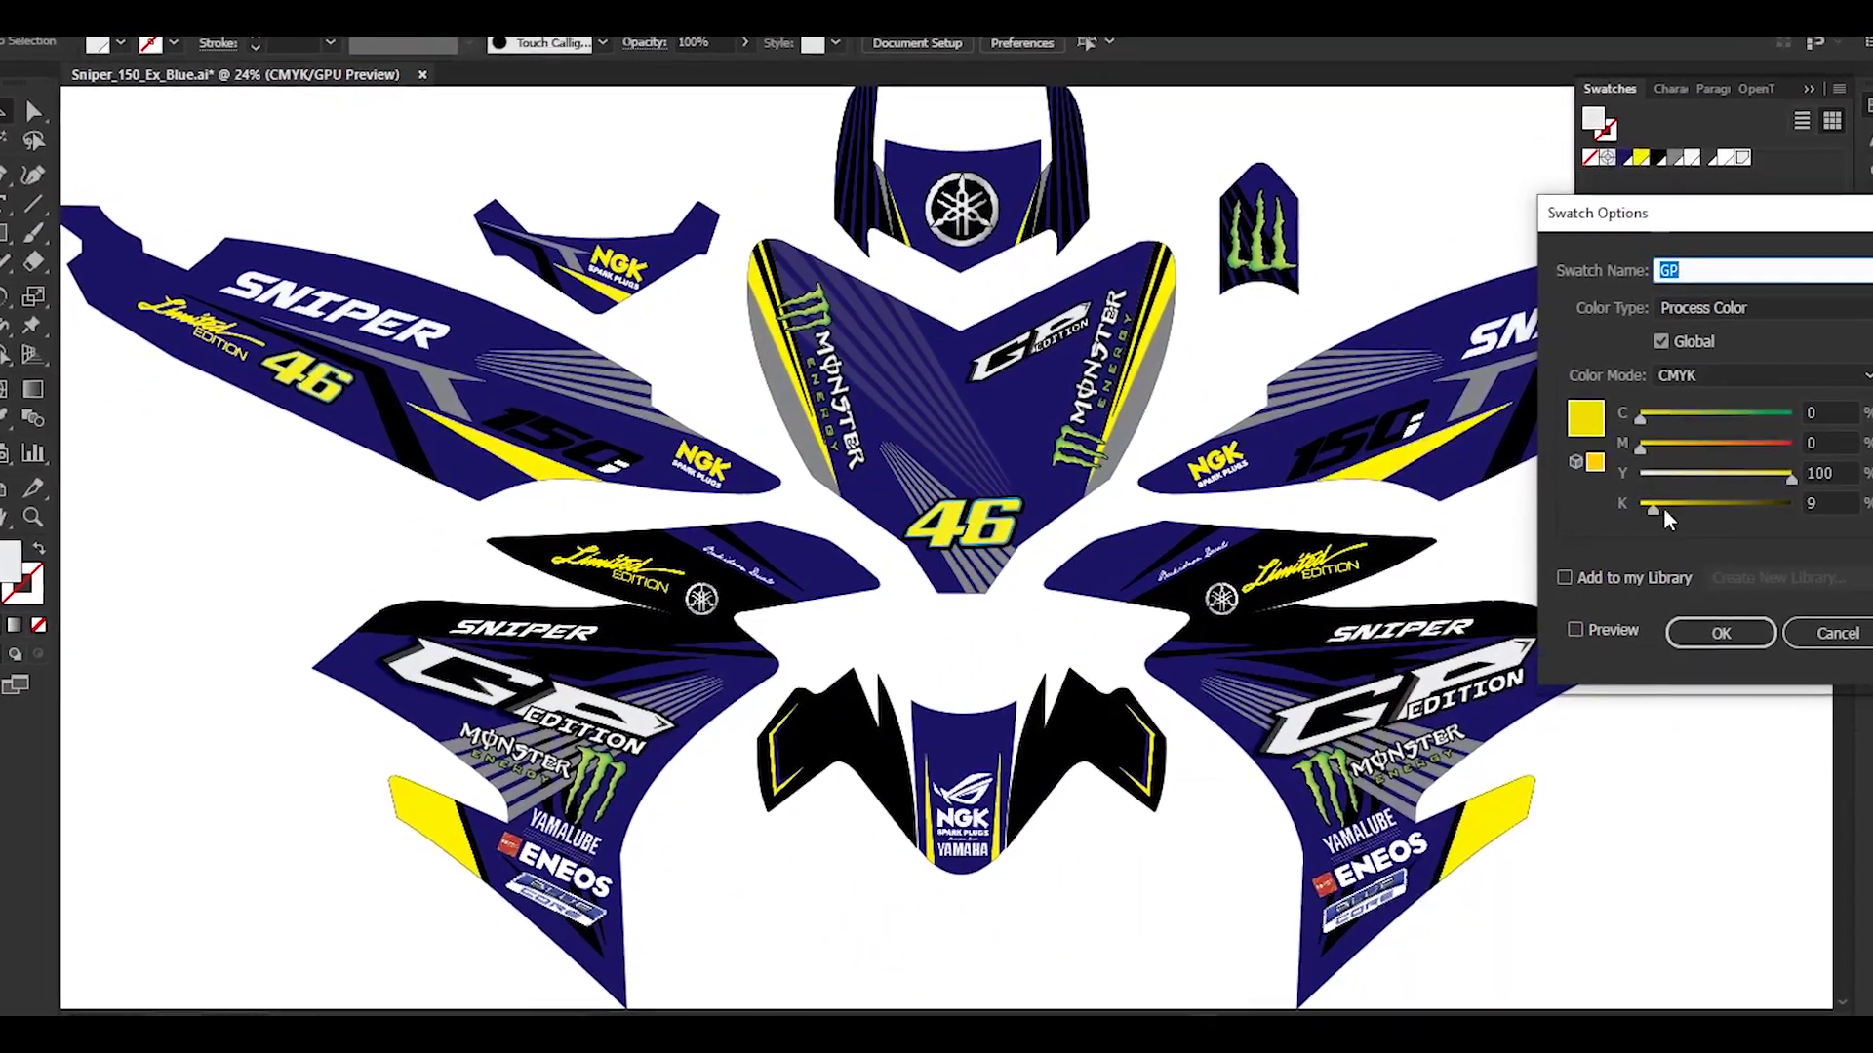
pyautogui.click(1569, 590)
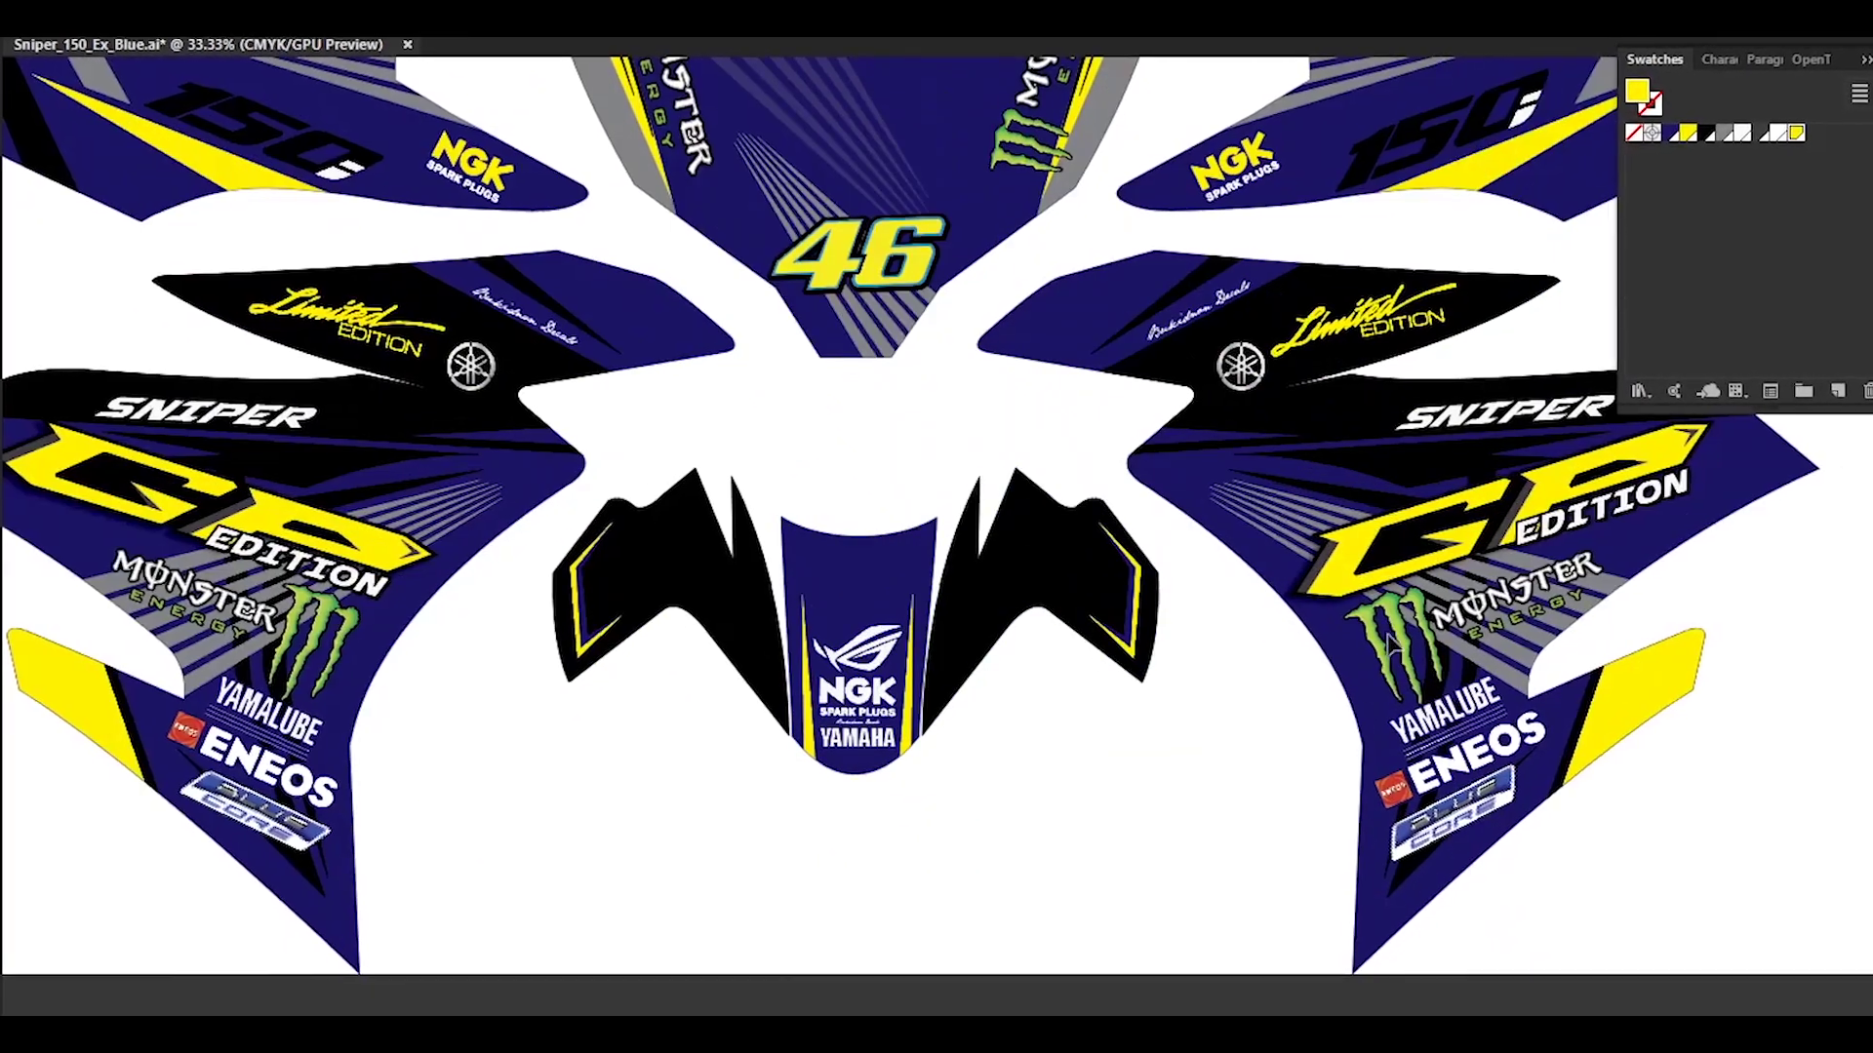
# - Copy the Monster claw mark from the right fairing and isolate the clip group of the black right-hand panel beside the centre NGK panel
pyautogui.doubleClick(1395, 644)
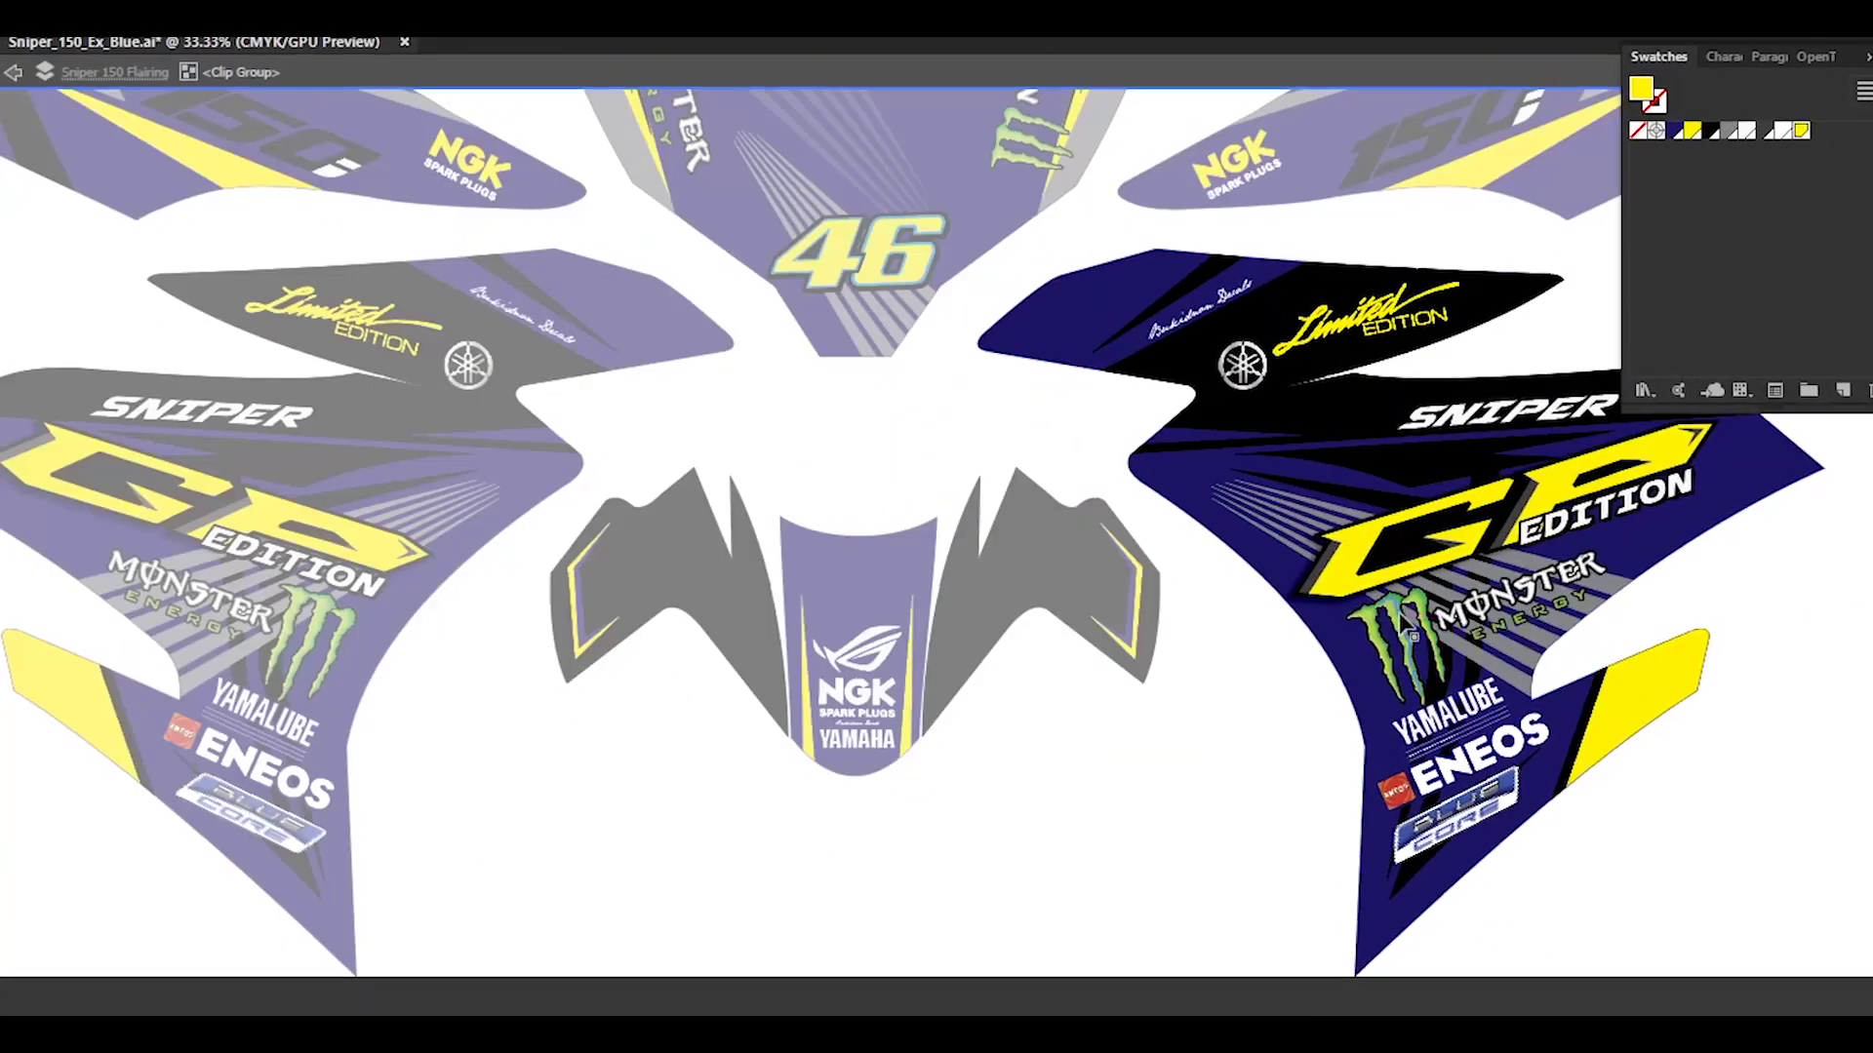
pyautogui.scroll(4, 1442, 643)
pyautogui.doubleClick(1437, 634)
pyautogui.scroll(-2, 942, 722)
pyautogui.doubleClick(803, 669)
pyautogui.doubleClick(439, 556)
pyautogui.scroll(1, 803, 585)
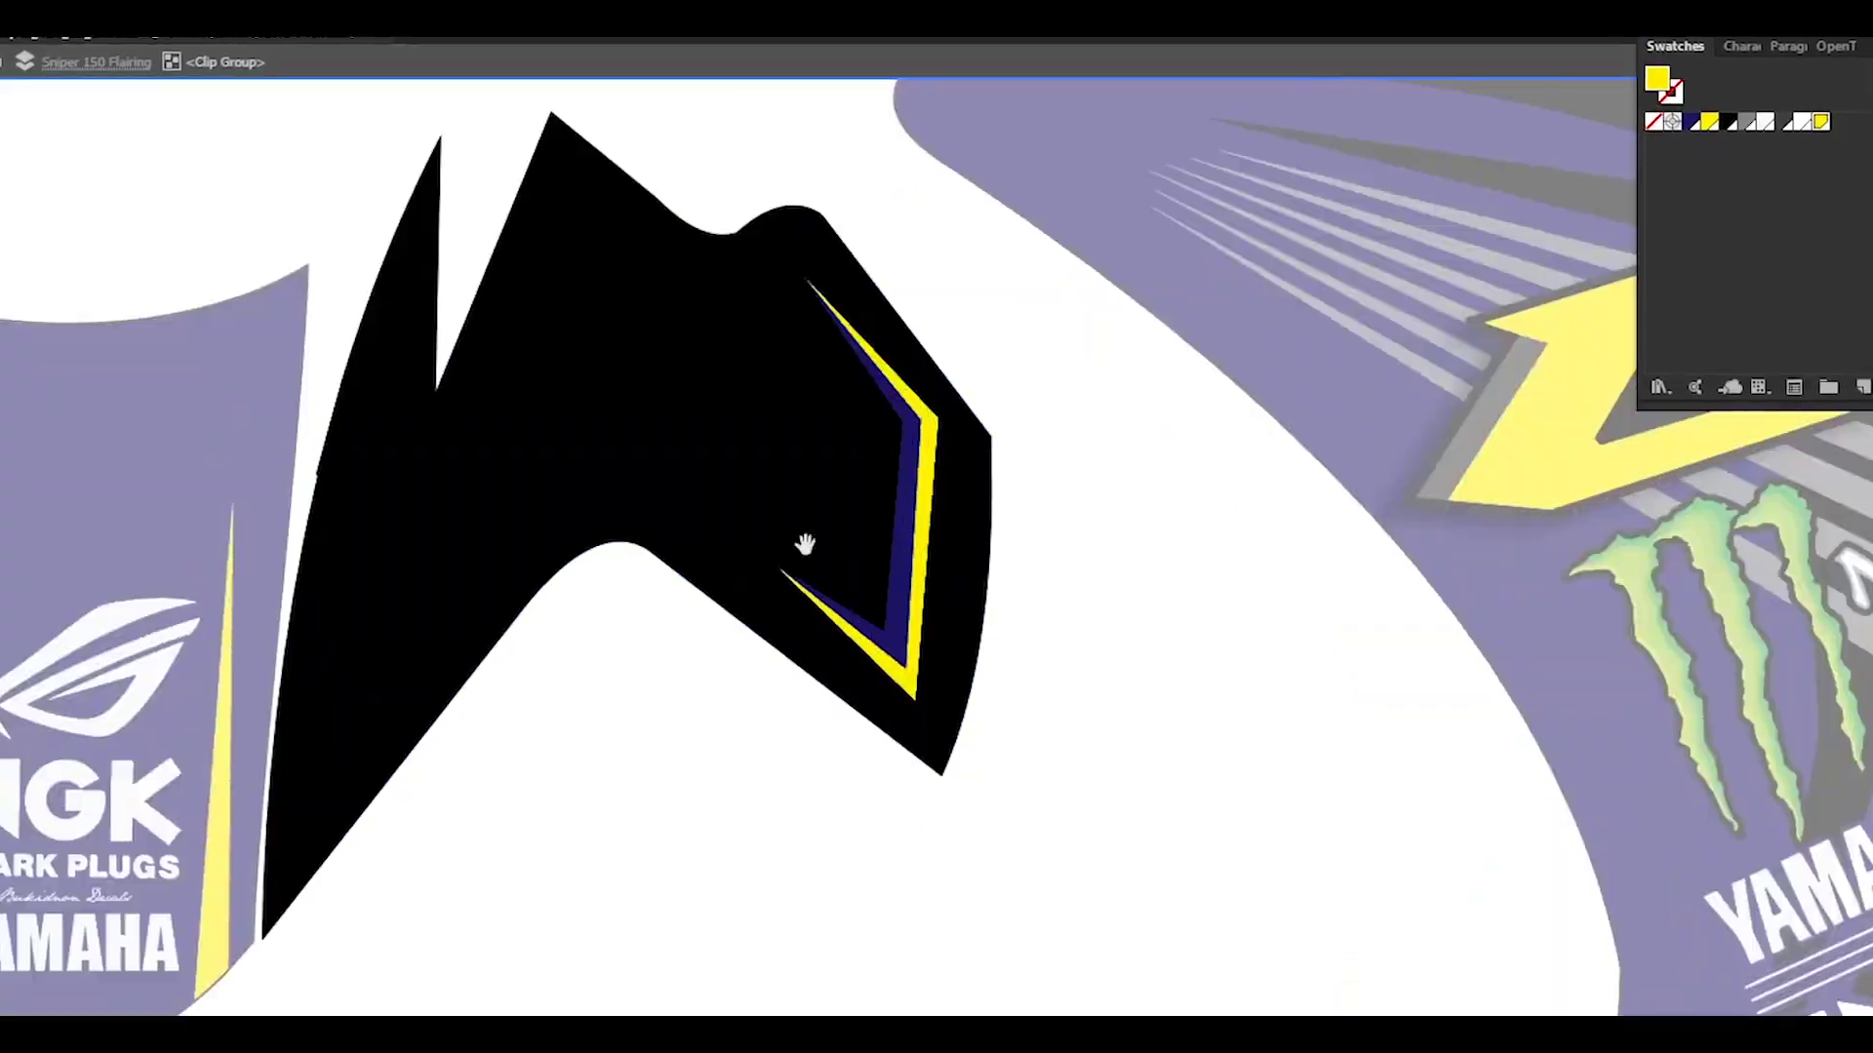
# - Paste the Monster claw mark into the black right-hand panel and position it beside the yellow-and-blue stripe
pyautogui.moveTo(805, 543); pyautogui.dragTo(1132, 681)
pyautogui.click(989, 710)
pyautogui.scroll(-1, 1573, 809)
pyautogui.hotkey('ctrl', 'v')
pyautogui.moveTo(917, 585); pyautogui.dragTo(1155, 620)
pyautogui.scroll(2, 1174, 615)
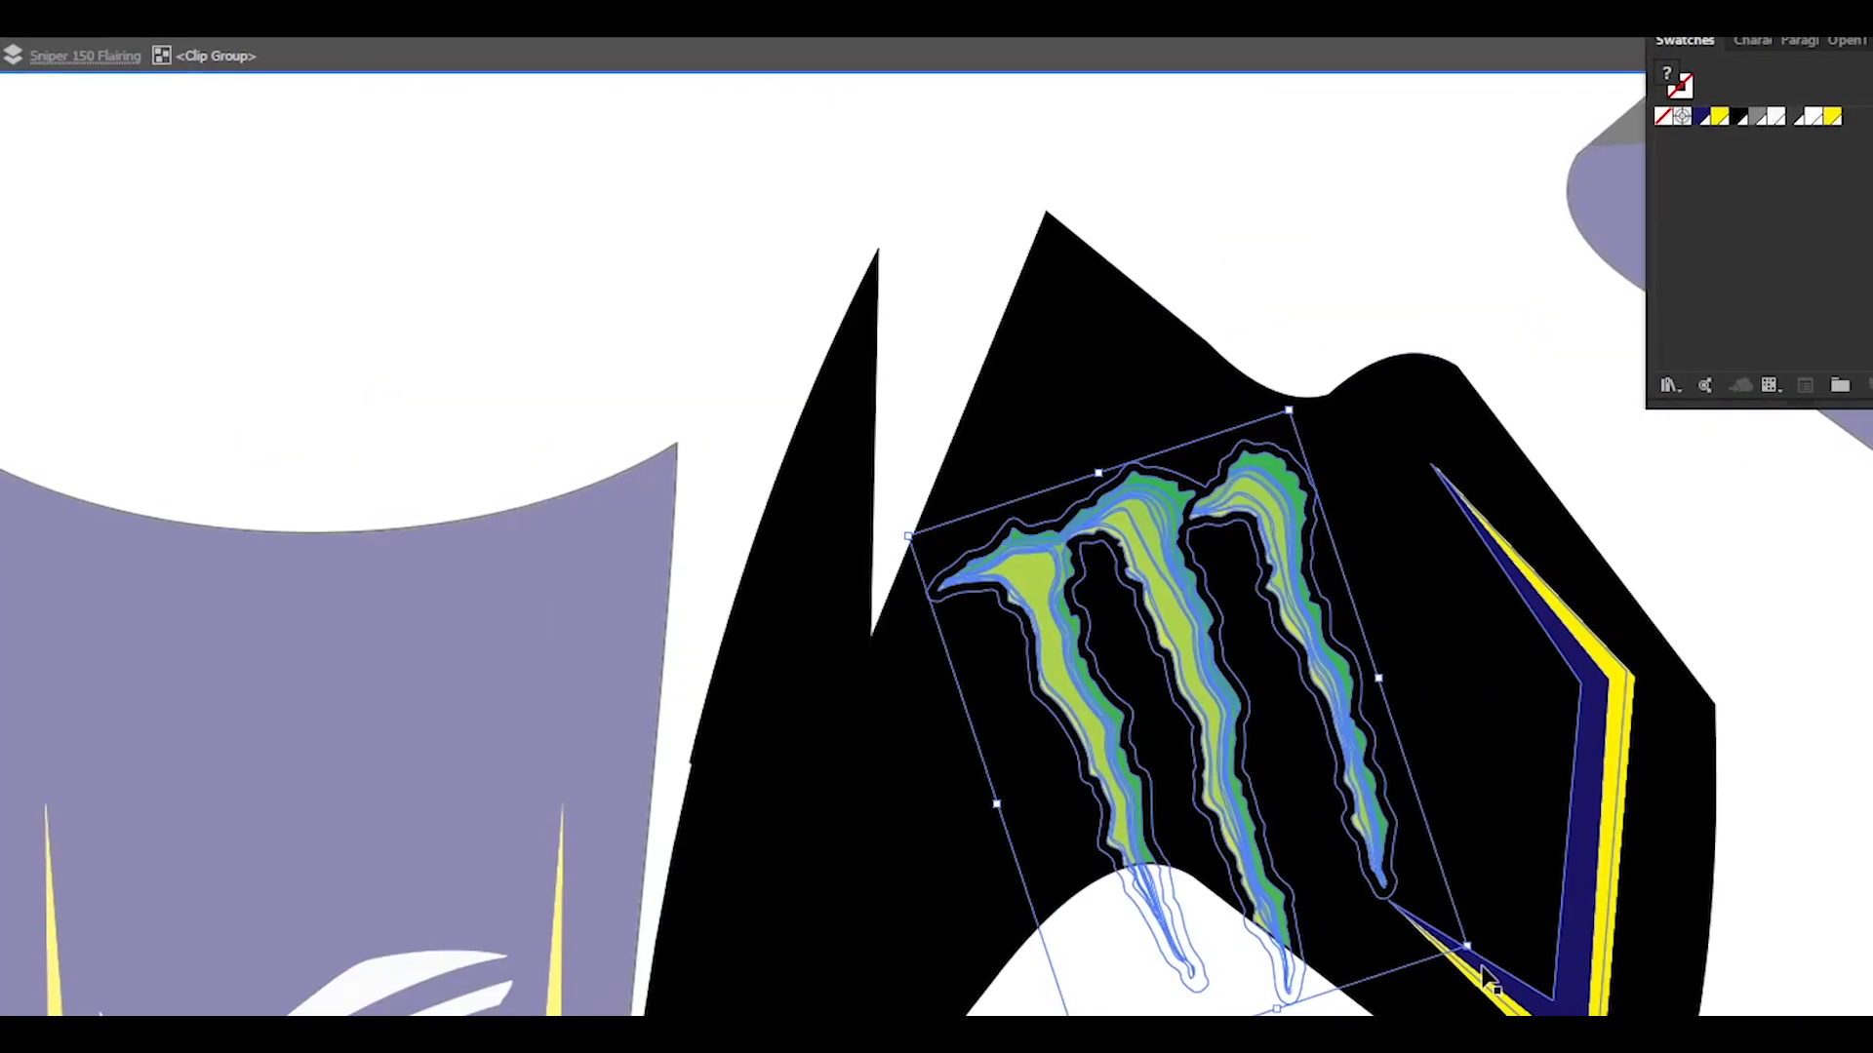